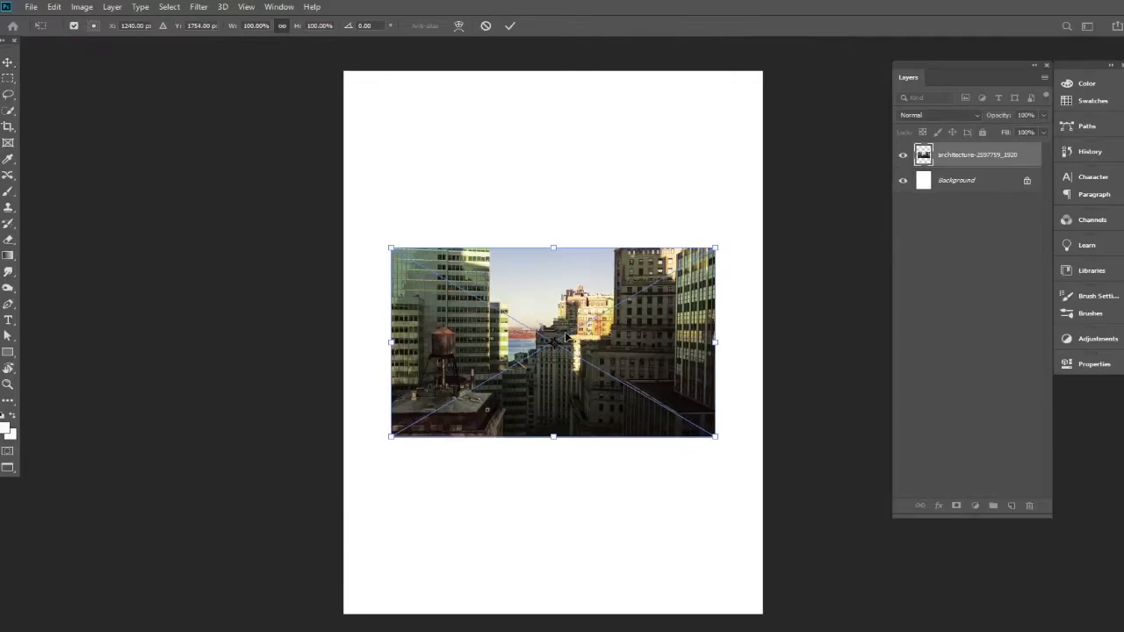
# Place the city photo, scale it to about 250%, rotate it about -3° and position it across the page's full width
pyautogui.press('Return')
pyautogui.moveTo(588, 349); pyautogui.dragTo(537, 264)
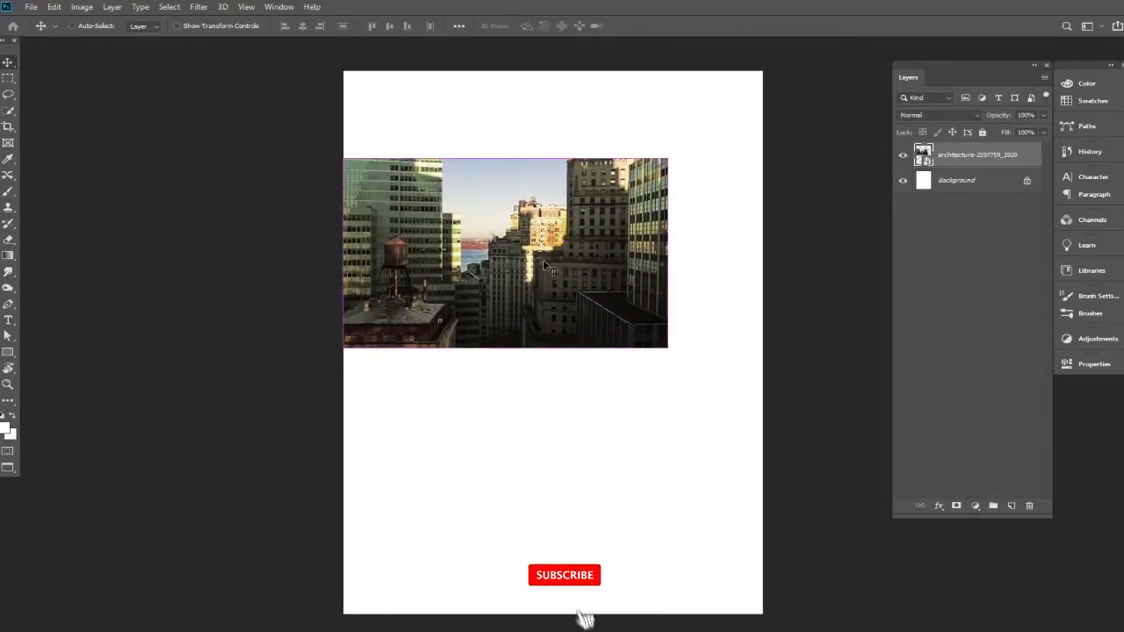
pyautogui.hotkey('ctrl', 't')
pyautogui.moveTo(667, 347); pyautogui.dragTo(948, 595)
pyautogui.moveTo(636, 447); pyautogui.dragTo(495, 449)
pyautogui.moveTo(519, 155); pyautogui.dragTo(518, 91)
pyautogui.moveTo(536, 264); pyautogui.dragTo(571, 283)
pyautogui.moveTo(814, 101); pyautogui.dragTo(797, 92)
pyautogui.moveTo(653, 303); pyautogui.dragTo(640, 367)
pyautogui.moveTo(554, 153); pyautogui.dragTo(557, 115)
pyautogui.moveTo(568, 221); pyautogui.dragTo(571, 217)
pyautogui.press('Return')
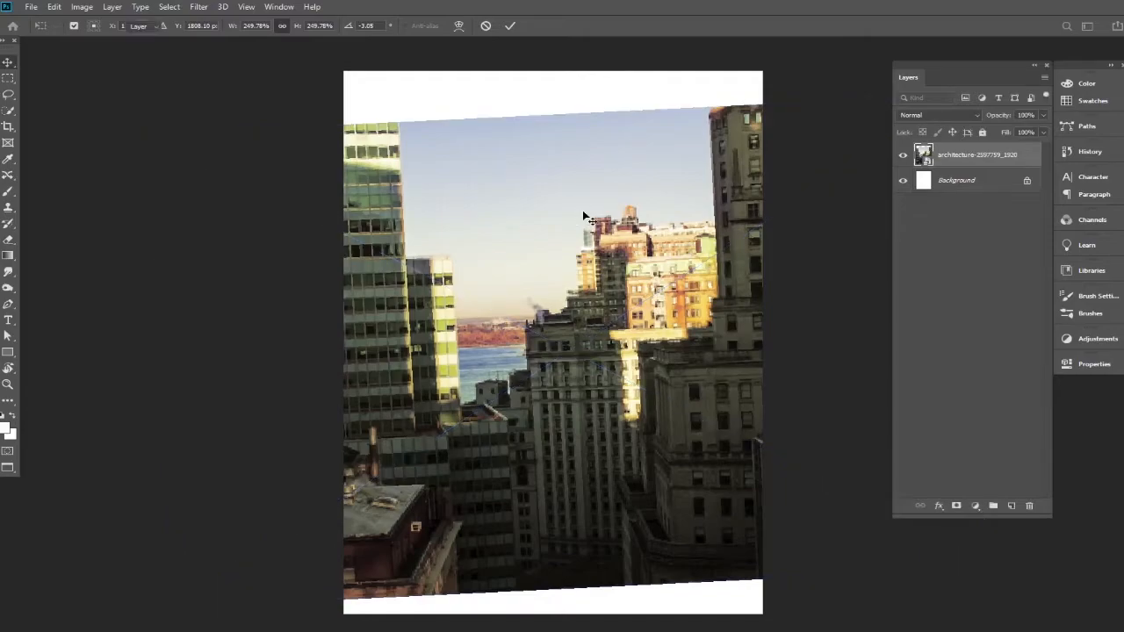
# Add a solid color fill layer above the Background in muted green #77a7a7, based on a sample from the glass building
pyautogui.click(953, 184)
pyautogui.click(970, 507)
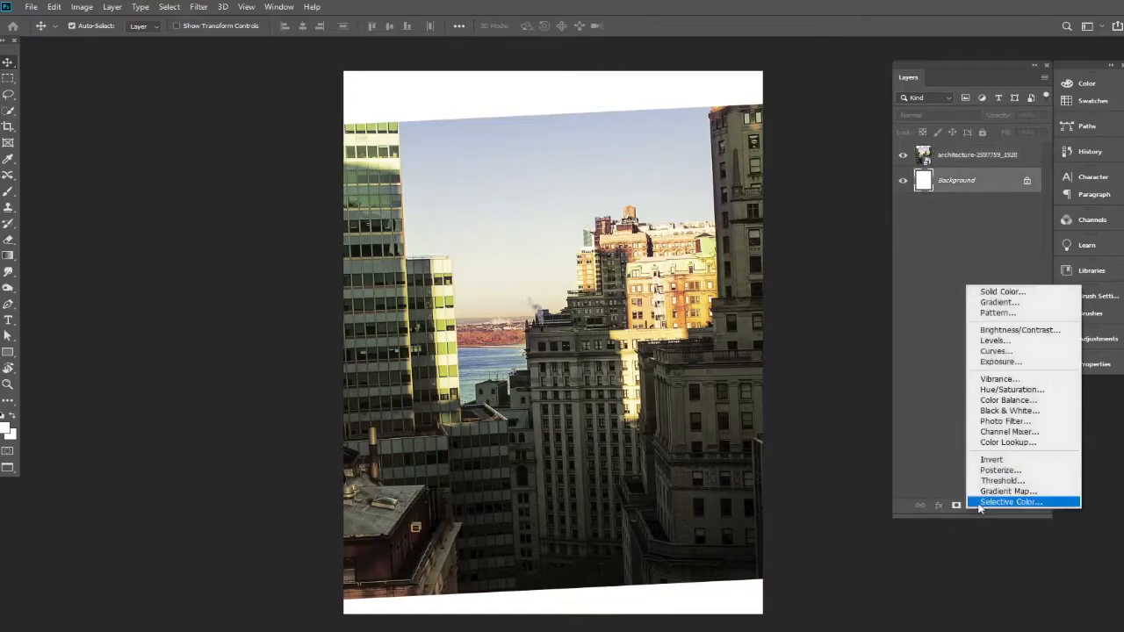
pyautogui.click(988, 291)
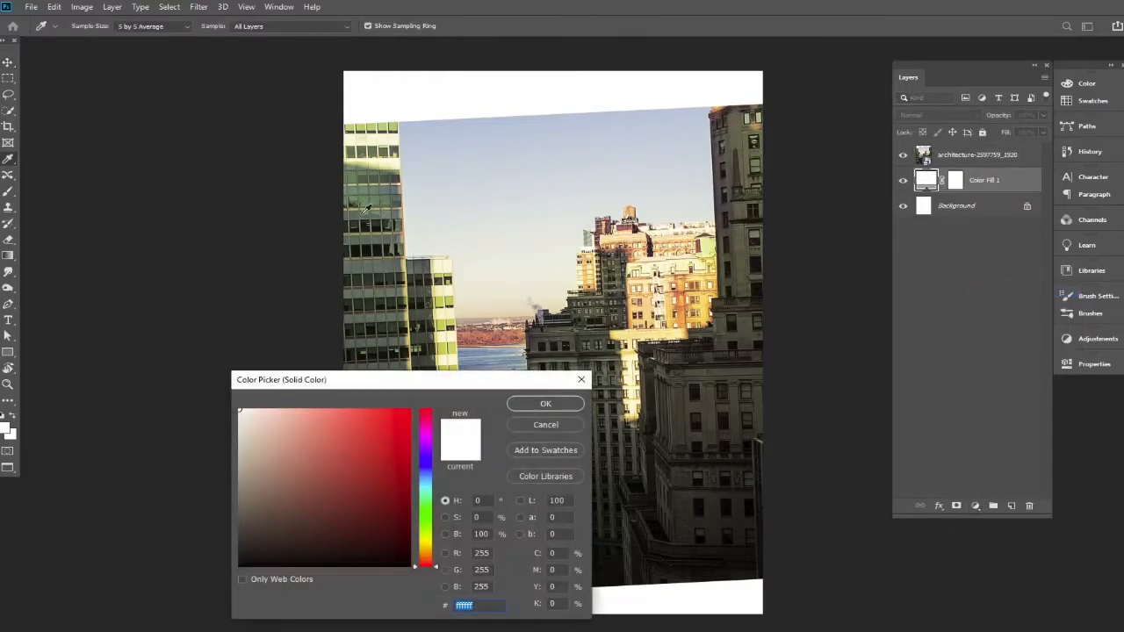
pyautogui.click(365, 208)
pyautogui.click(369, 185)
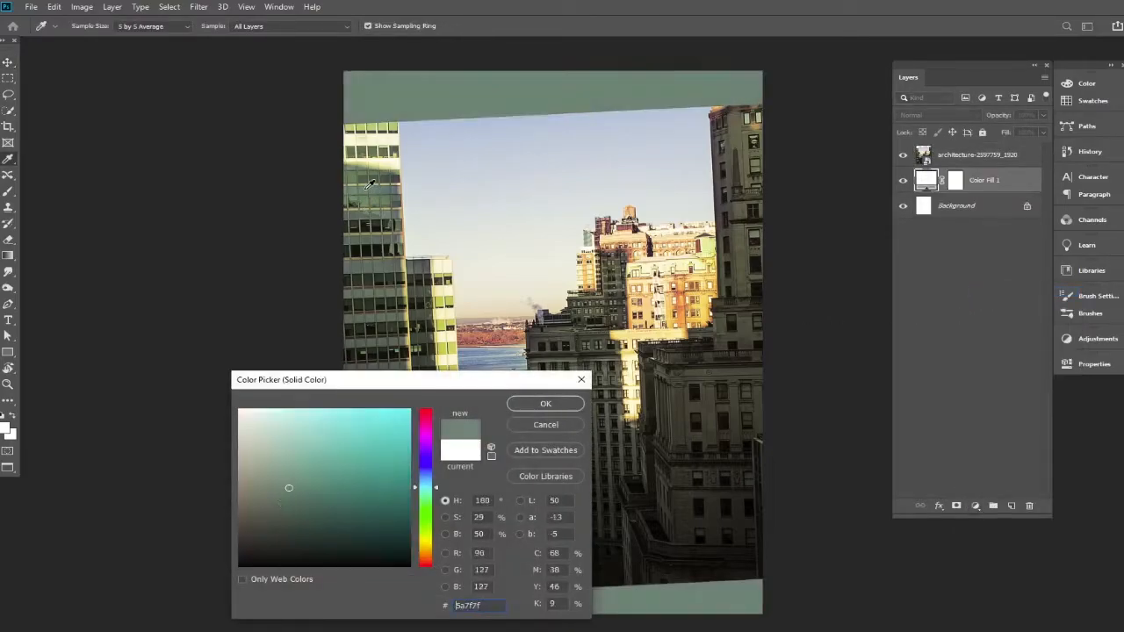
pyautogui.click(288, 463)
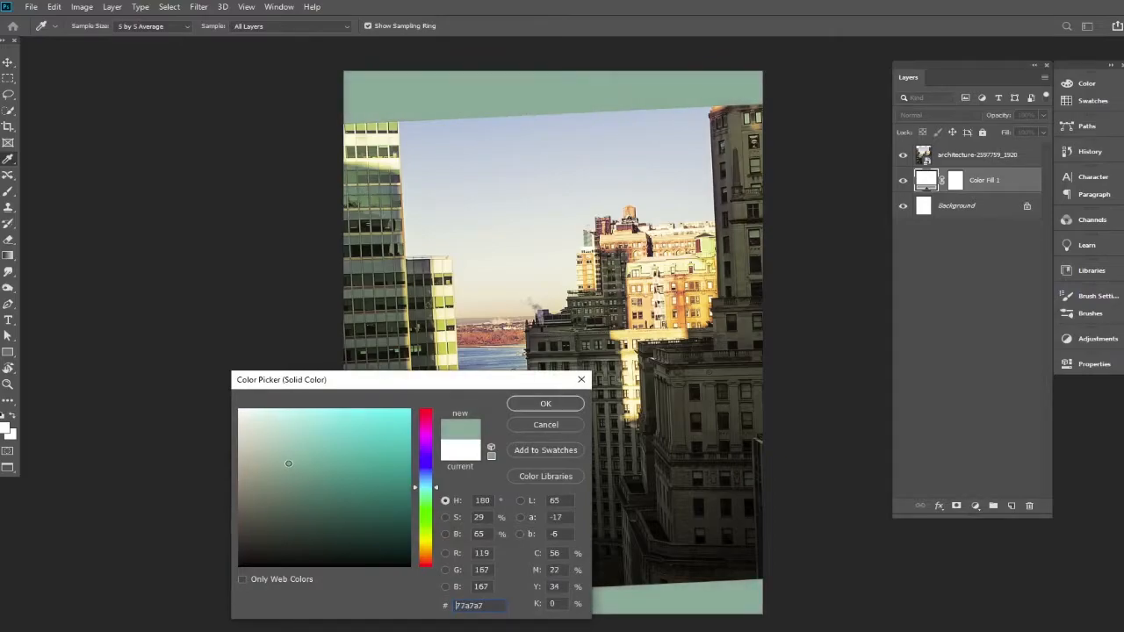
pyautogui.click(546, 403)
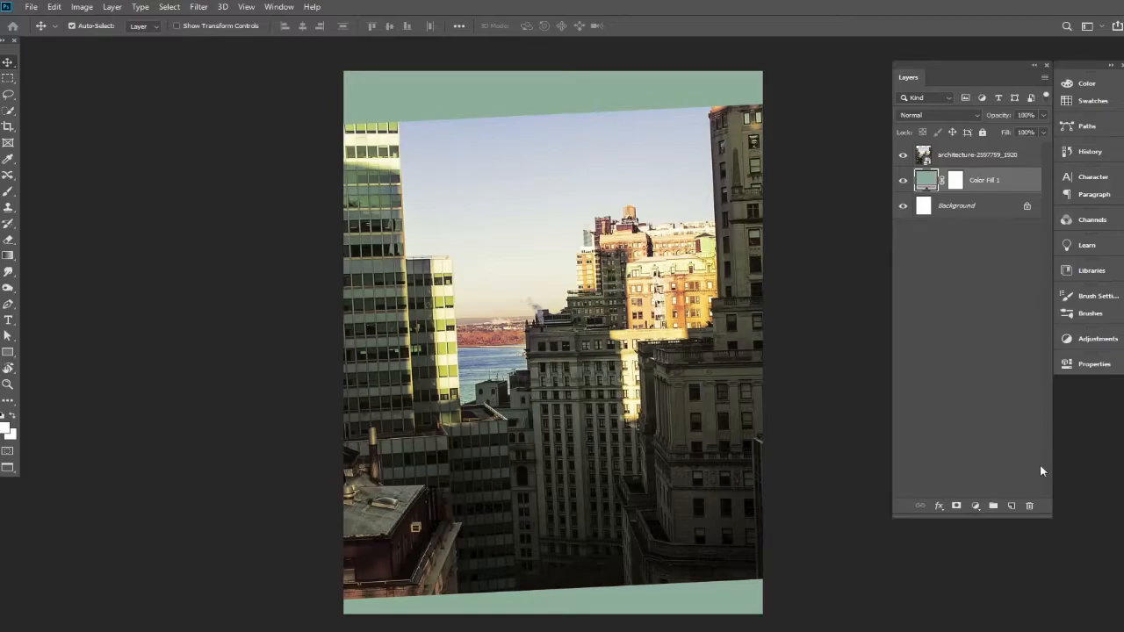
# Duplicate the green color fill layer and change the copy's color to black #000000
pyautogui.hotkey('ctrl', 'j')
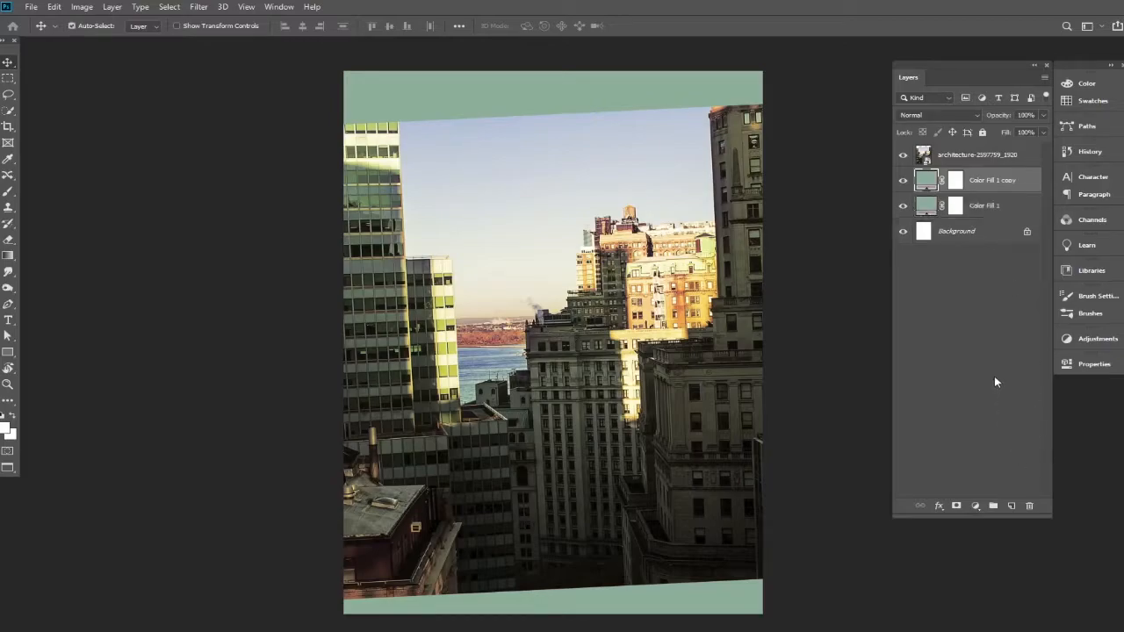
pyautogui.doubleClick(928, 182)
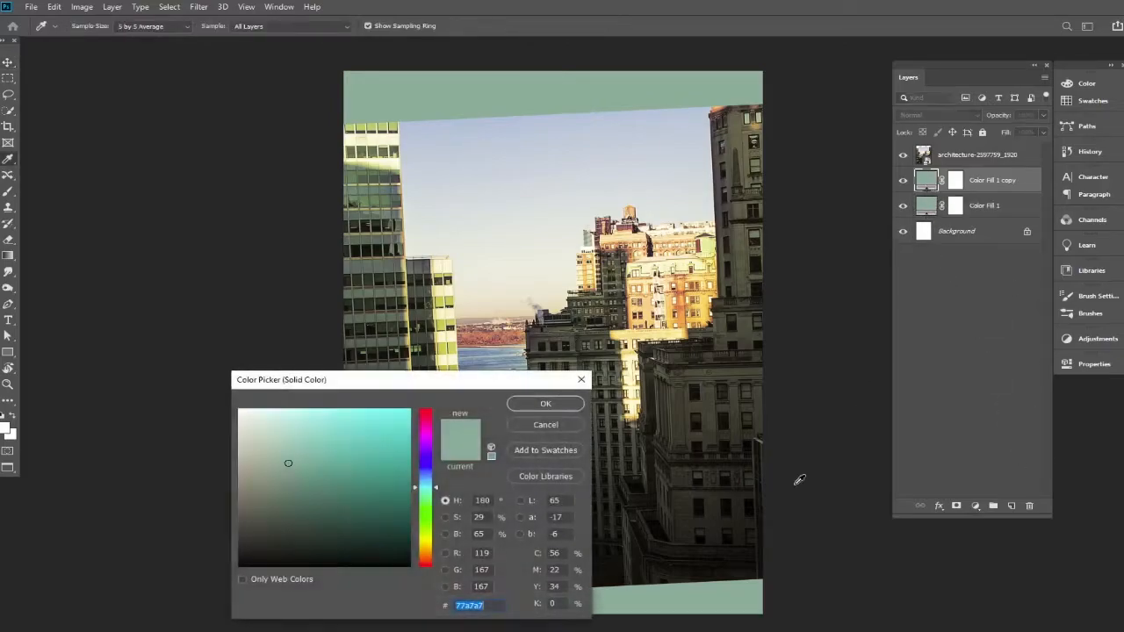
pyautogui.click(620, 579)
pyautogui.moveTo(274, 557); pyautogui.dragTo(212, 584)
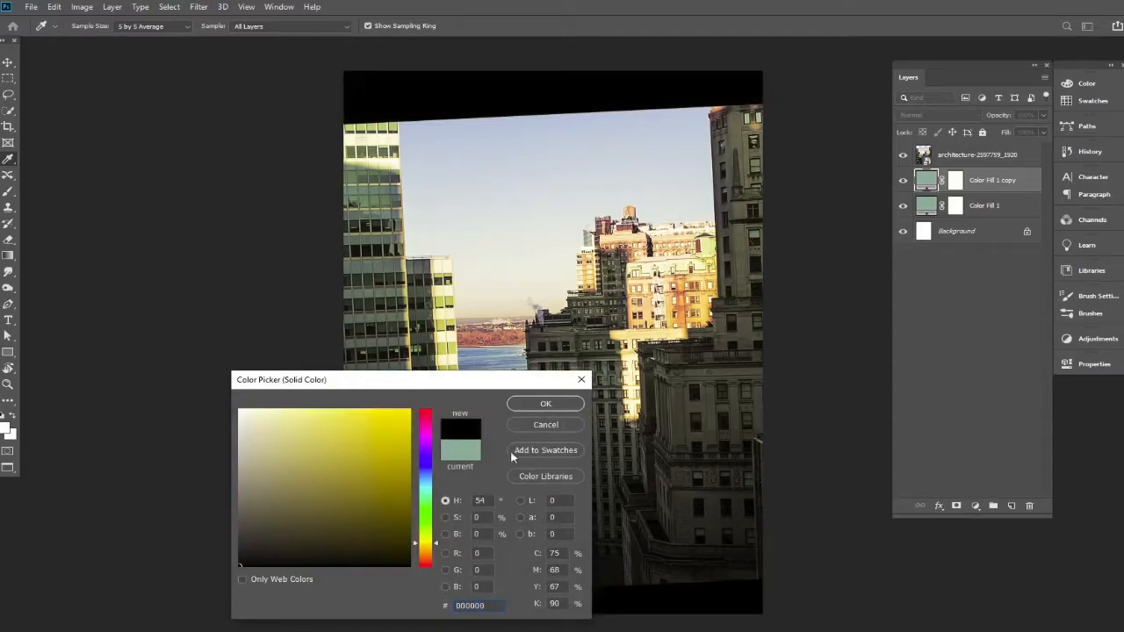
pyautogui.click(545, 405)
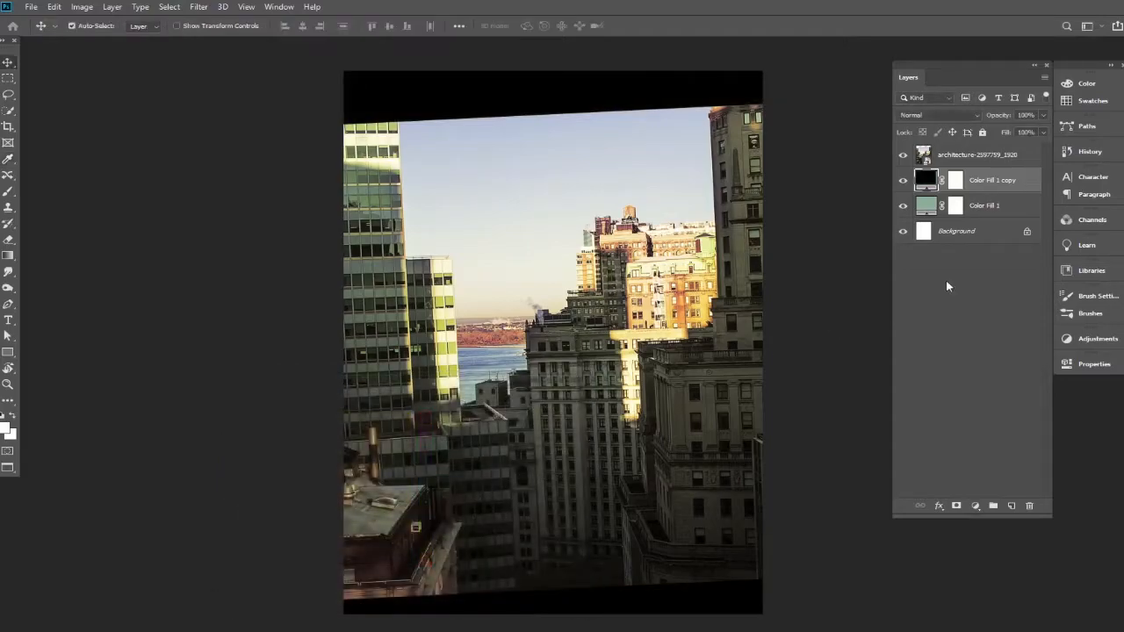
# Draw a vertical gradient on the black fill layer's mask to hide its upper part and reveal the green fill
pyautogui.click(955, 181)
pyautogui.click(8, 255)
pyautogui.moveTo(556, 180); pyautogui.dragTo(536, 387)
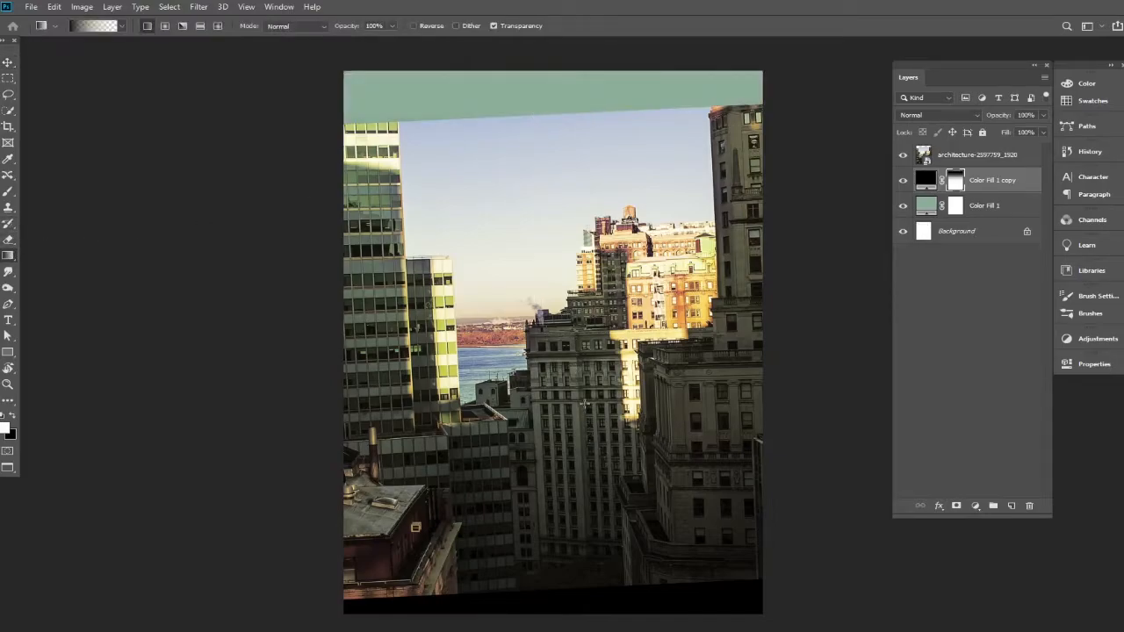
# Add a layer mask to the city photo and fade its lower edge into the black fill with several gradients
pyautogui.click(959, 160)
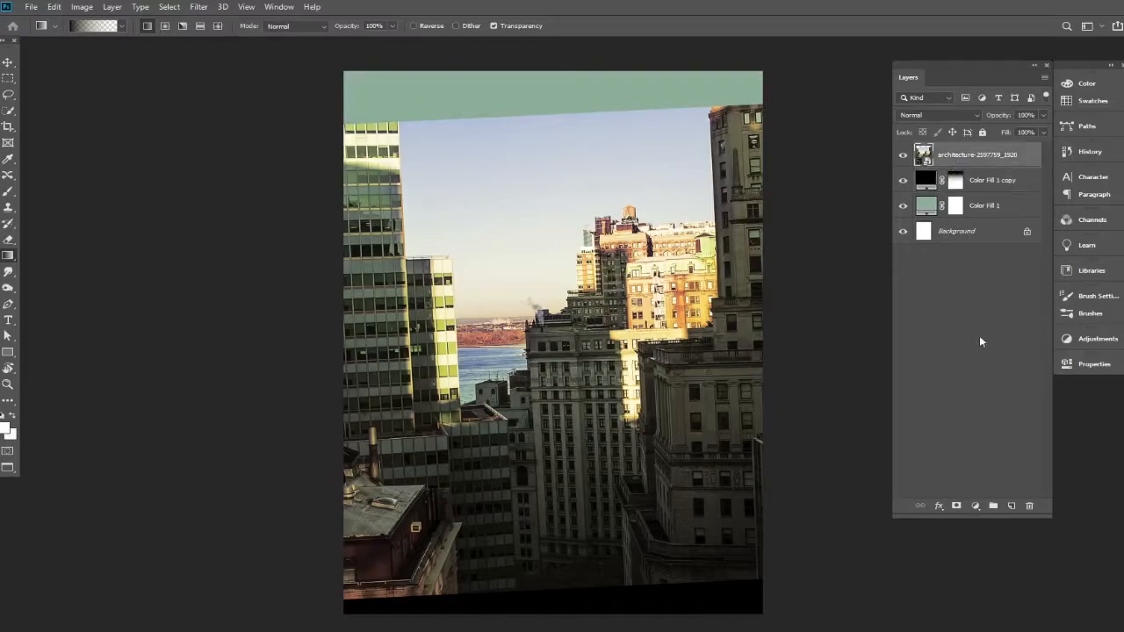
pyautogui.click(957, 507)
pyautogui.moveTo(599, 528); pyautogui.dragTo(603, 598)
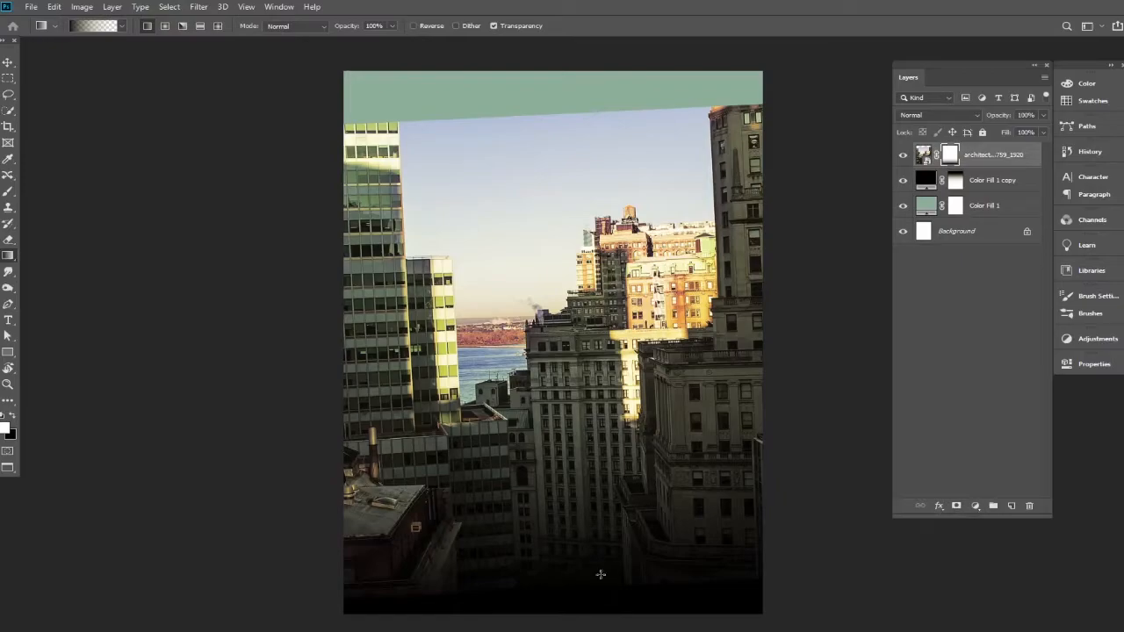
pyautogui.moveTo(595, 584); pyautogui.dragTo(571, 387)
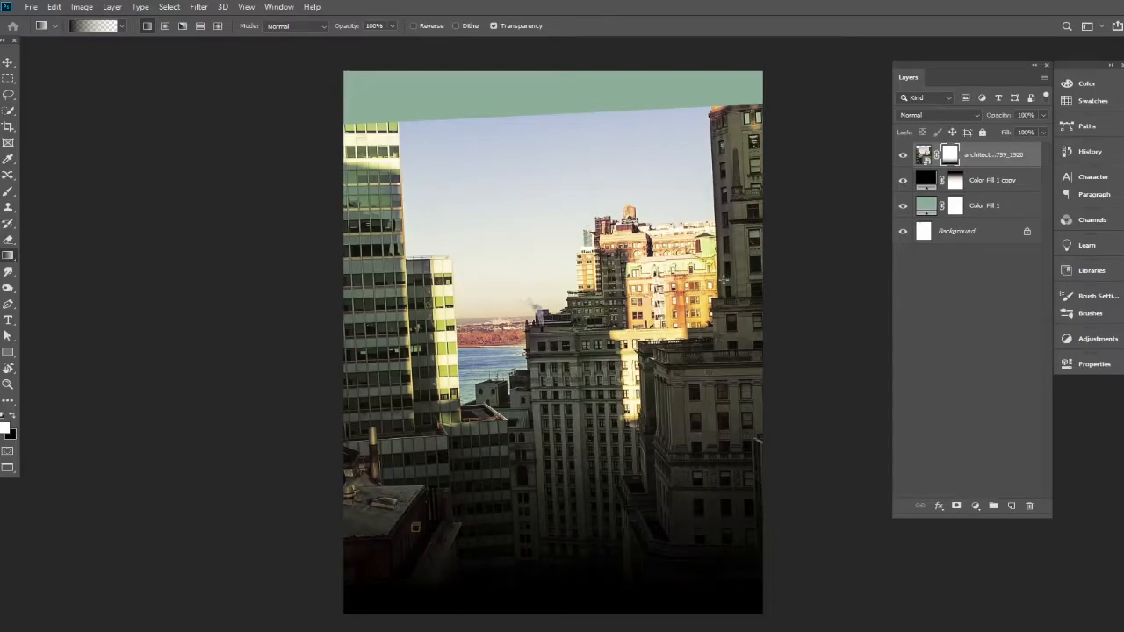
pyautogui.moveTo(564, 603); pyautogui.dragTo(554, 401)
pyautogui.moveTo(562, 577); pyautogui.dragTo(566, 432)
pyautogui.moveTo(570, 574); pyautogui.dragTo(545, 384)
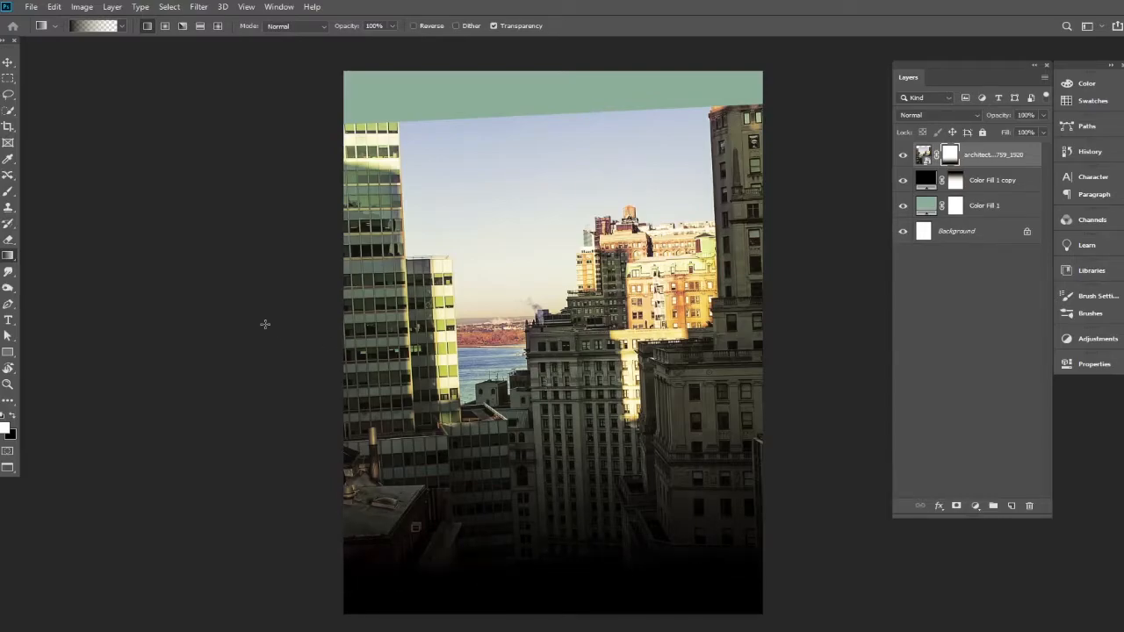
pyautogui.click(8, 63)
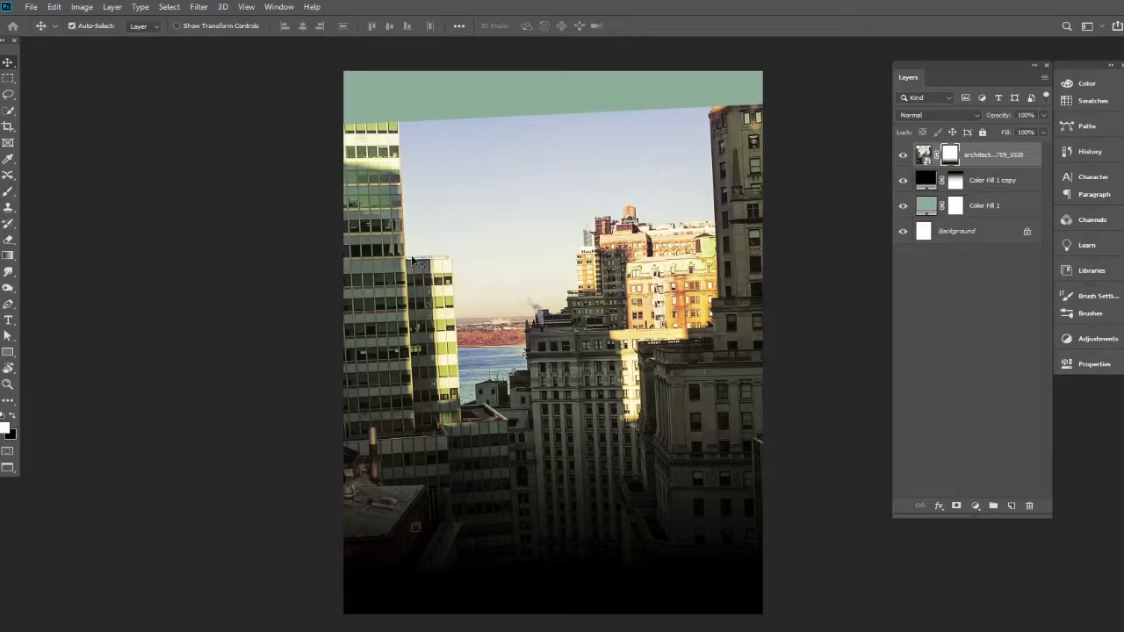
# Fade the photo's upper edge into the green fill with a downward gradient on its layer mask
pyautogui.click(8, 255)
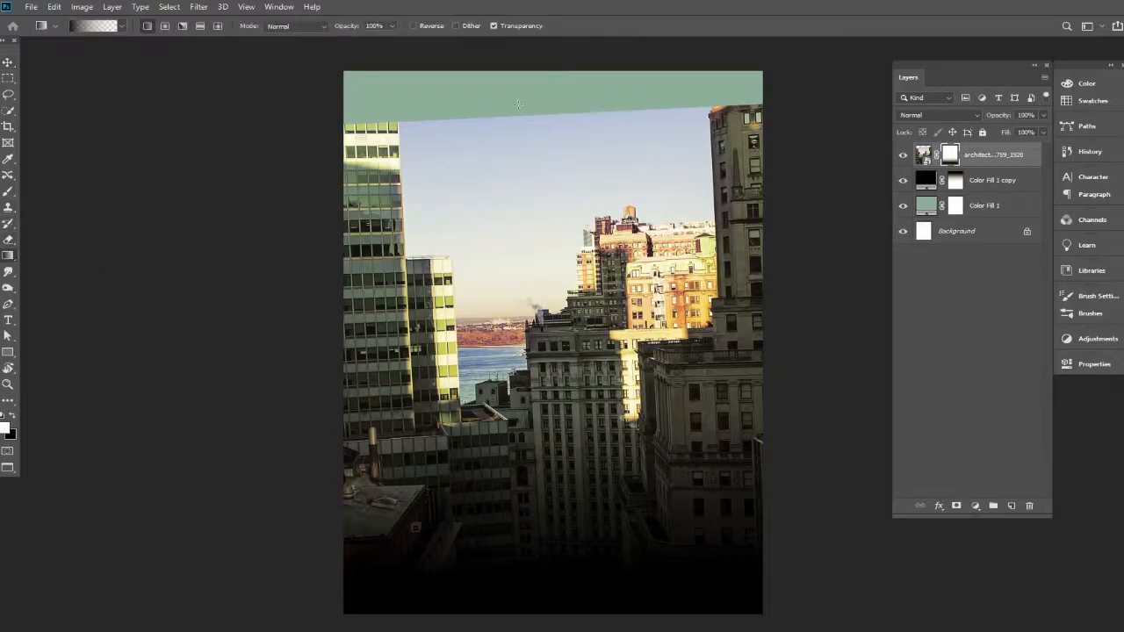
pyautogui.moveTo(519, 121)
pyautogui.mouseDown()
pyautogui.moveTo(523, 109)
pyautogui.moveTo(532, 262)
pyautogui.mouseUp()
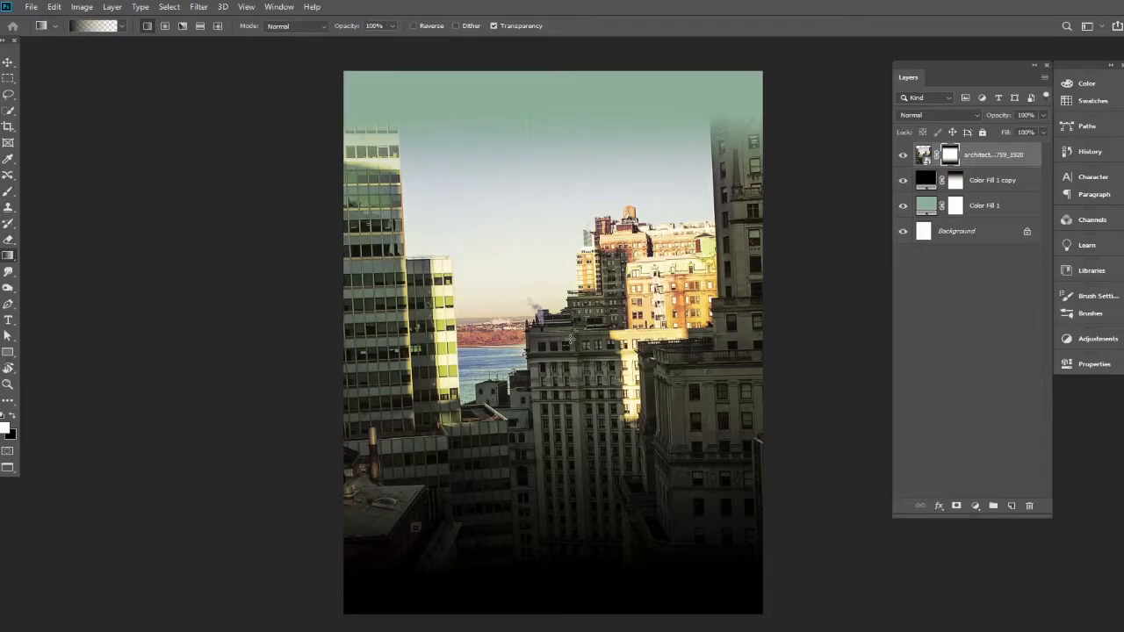
pyautogui.click(7, 62)
# Change the Color Fill 1 layer to dark gray-green #475c5e, sampled from the glass building
pyautogui.doubleClick(924, 206)
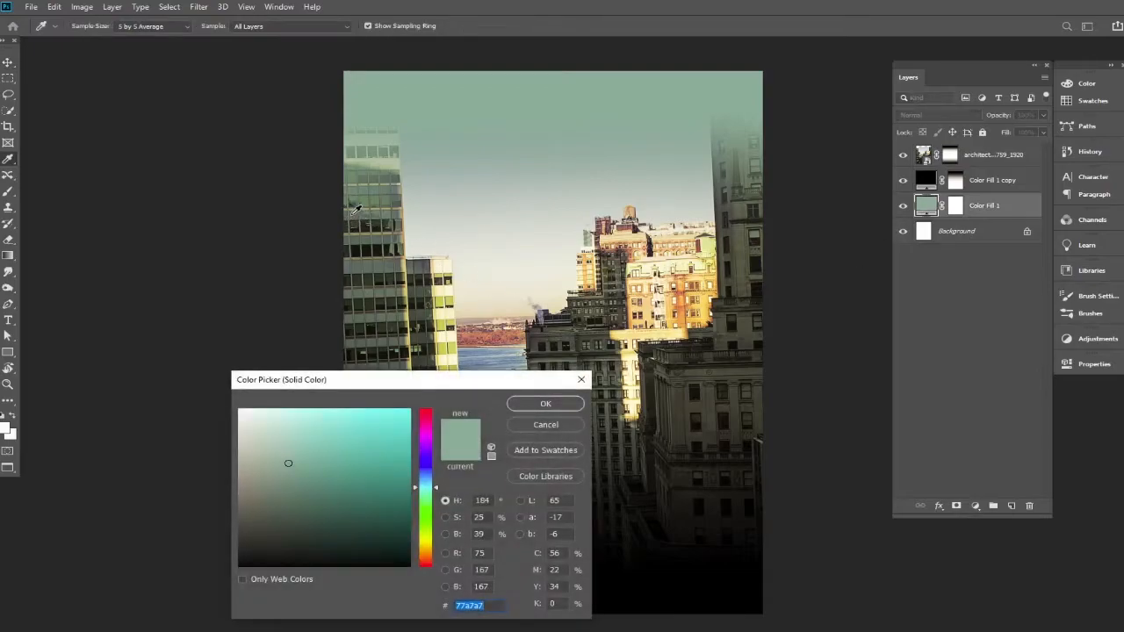
pyautogui.click(354, 211)
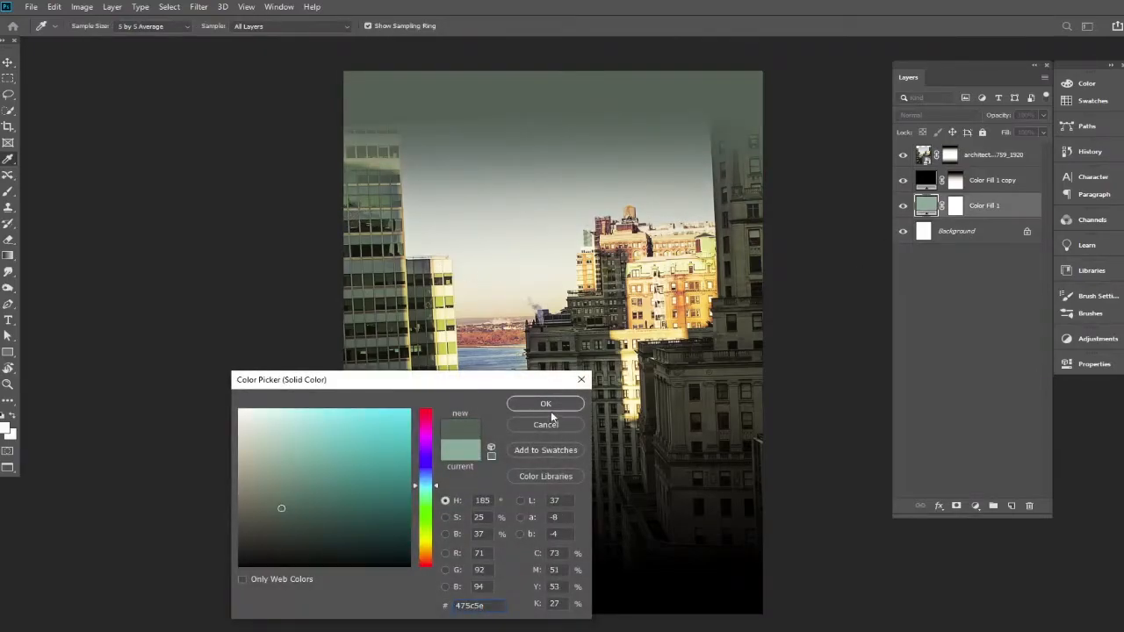
pyautogui.click(545, 404)
# Extend the fade at the top of the photo farther down the sky with more gradients on its layer mask
pyautogui.click(953, 158)
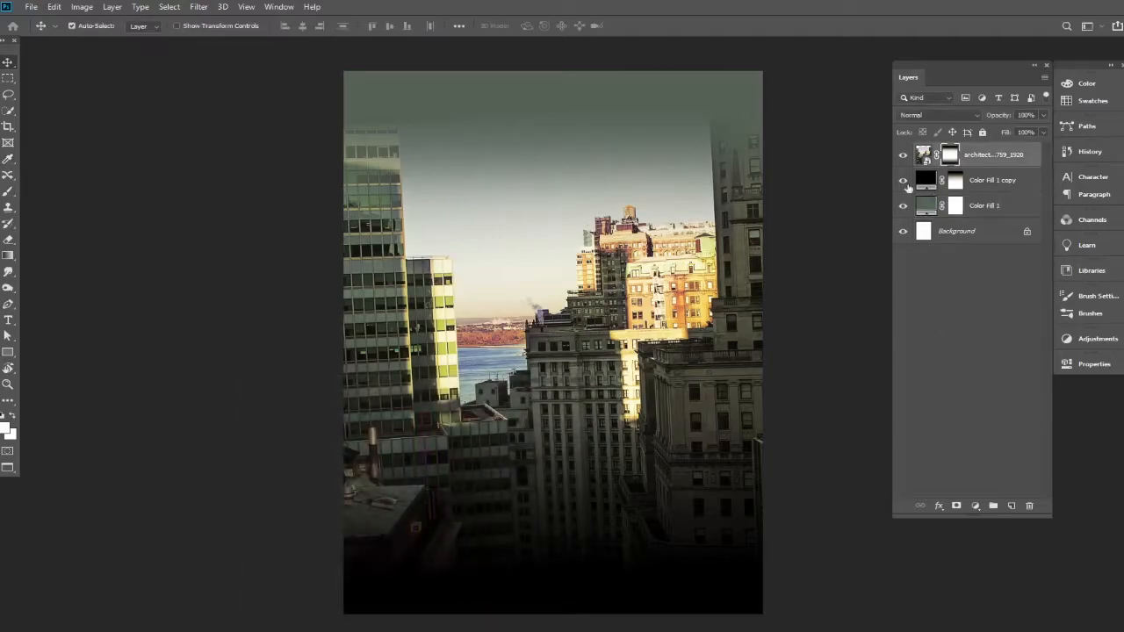
pyautogui.click(8, 256)
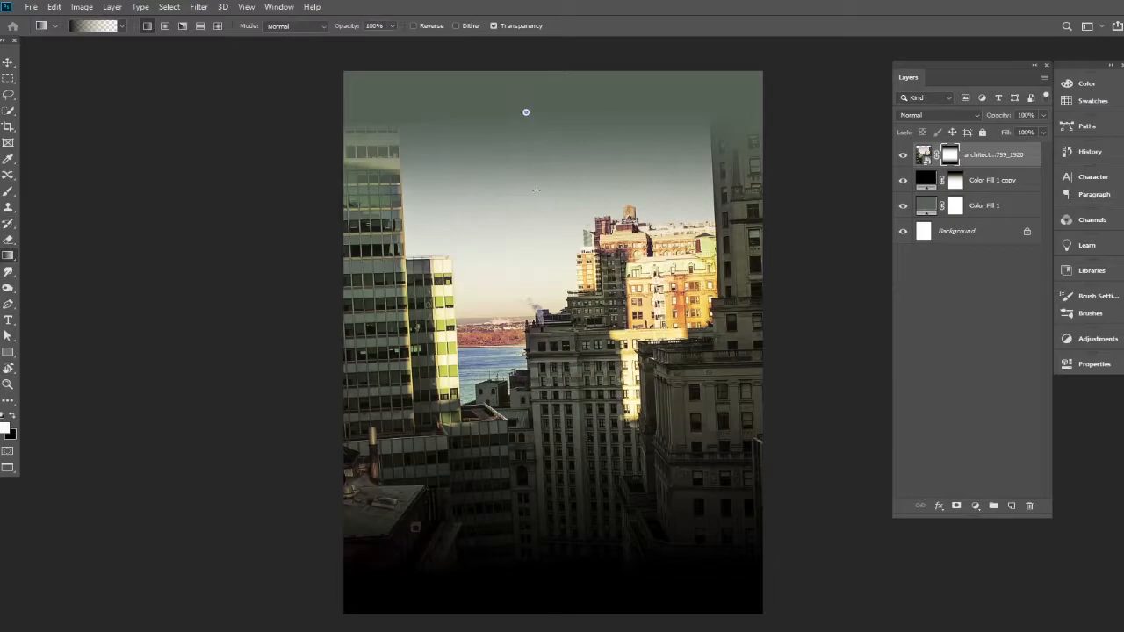
pyautogui.moveTo(536, 190); pyautogui.dragTo(544, 247)
pyautogui.moveTo(549, 209); pyautogui.dragTo(541, 268)
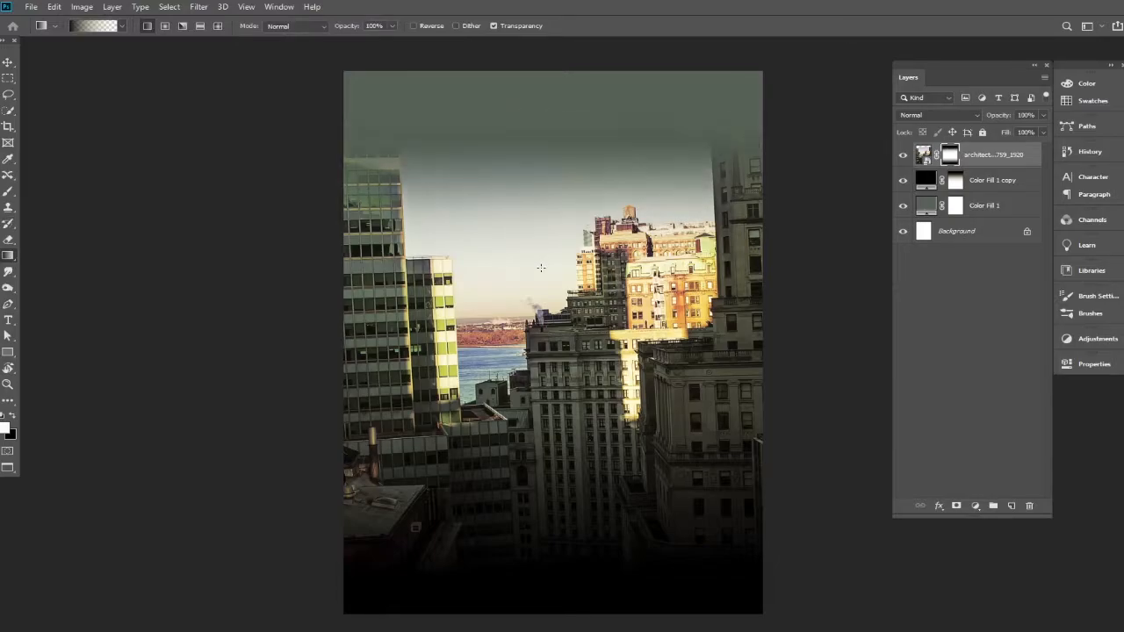
pyautogui.moveTo(542, 135); pyautogui.dragTo(545, 377)
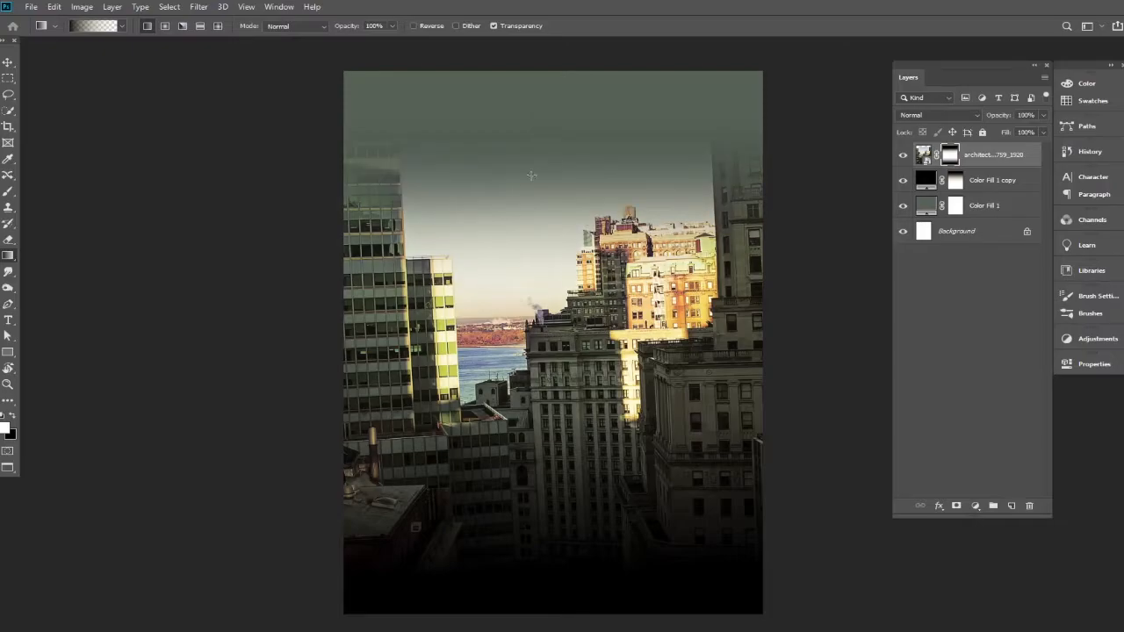
pyautogui.moveTo(537, 172); pyautogui.dragTo(542, 335)
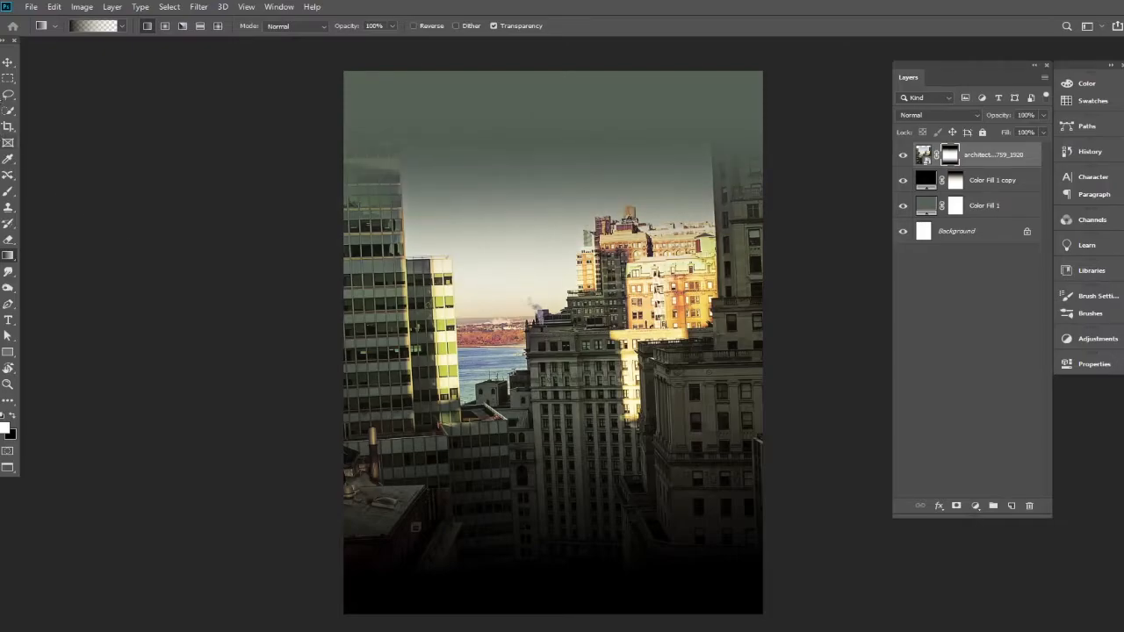
pyautogui.click(8, 63)
# Add a Vibrance adjustment clipped to the city photo, with vibrance -40 and saturation -16
pyautogui.keyDown('ctrl'); pyautogui.keyDown('alt'); pyautogui.click(574, 263); pyautogui.keyUp('alt'); pyautogui.keyUp('ctrl')
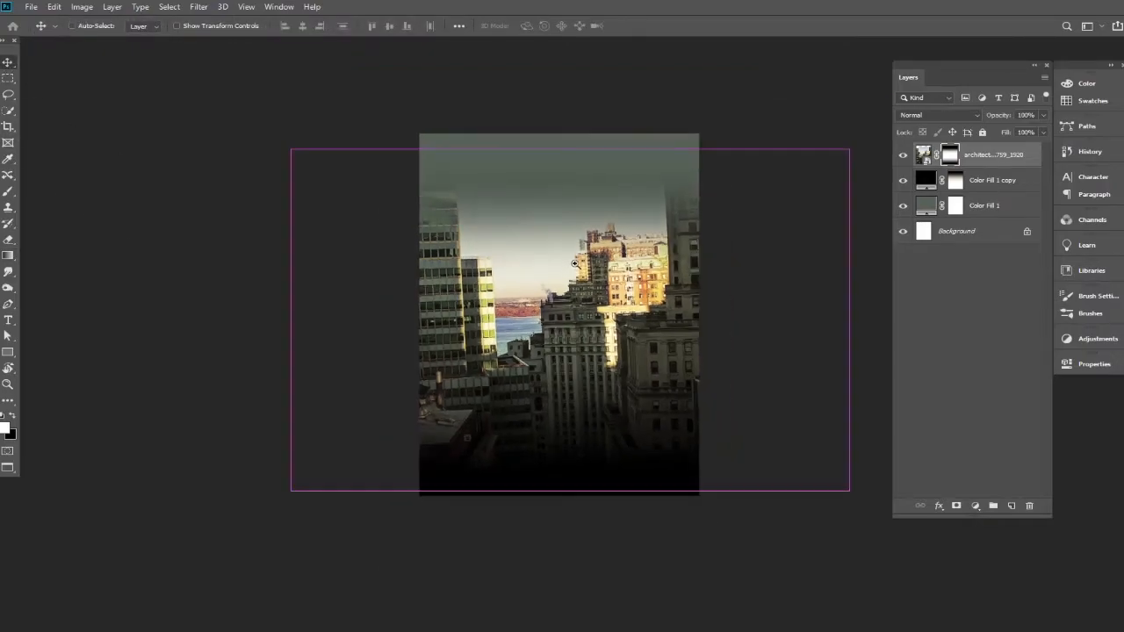
pyautogui.scroll(2, 574, 263)
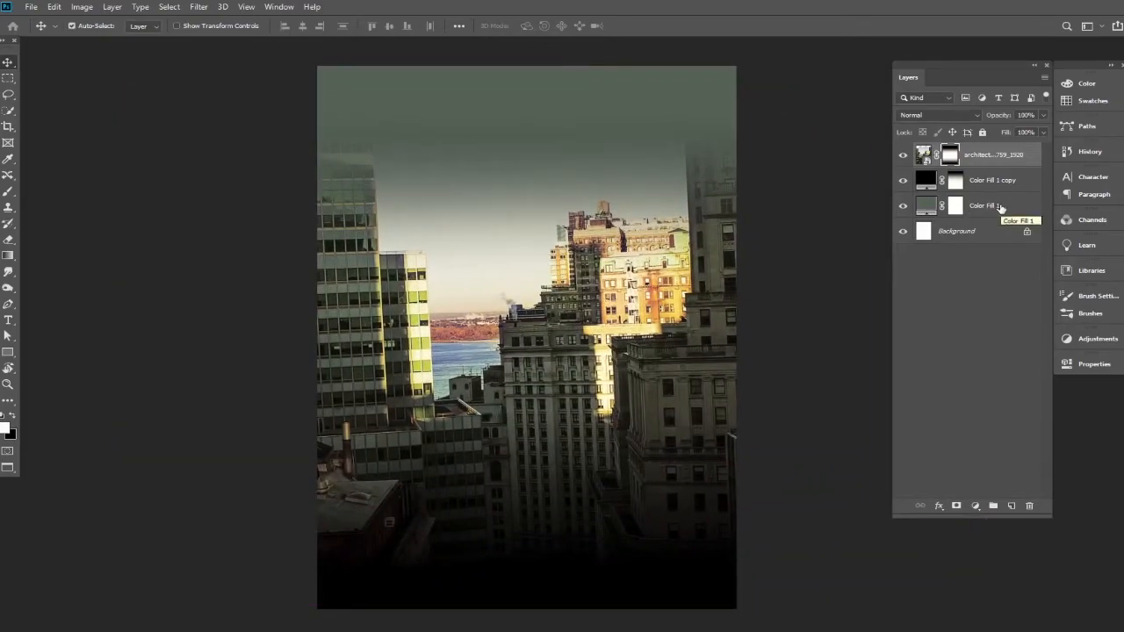
pyautogui.click(975, 505)
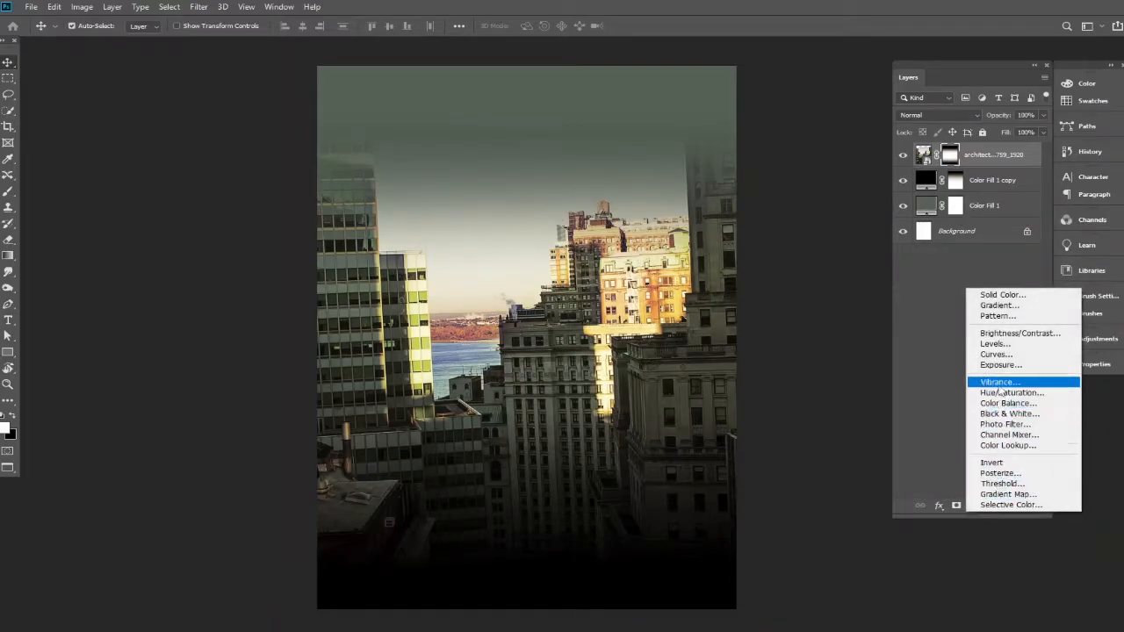
pyautogui.click(997, 384)
pyautogui.click(951, 570)
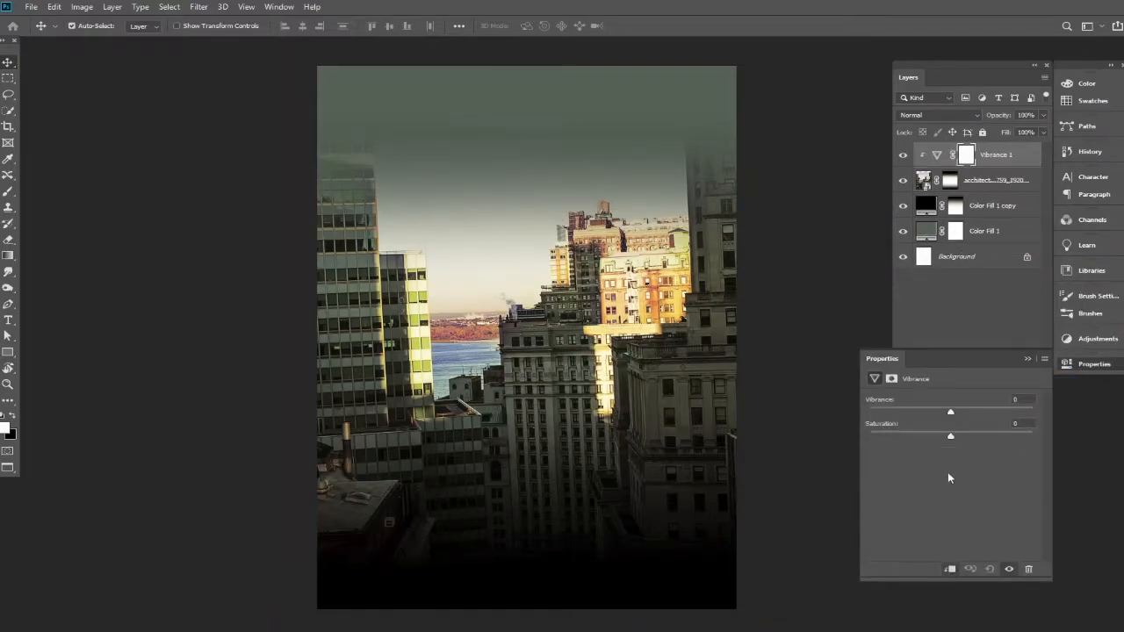
pyautogui.moveTo(943, 416)
pyautogui.mouseDown()
pyautogui.moveTo(911, 413)
pyautogui.moveTo(956, 437)
pyautogui.moveTo(939, 436)
pyautogui.mouseUp()
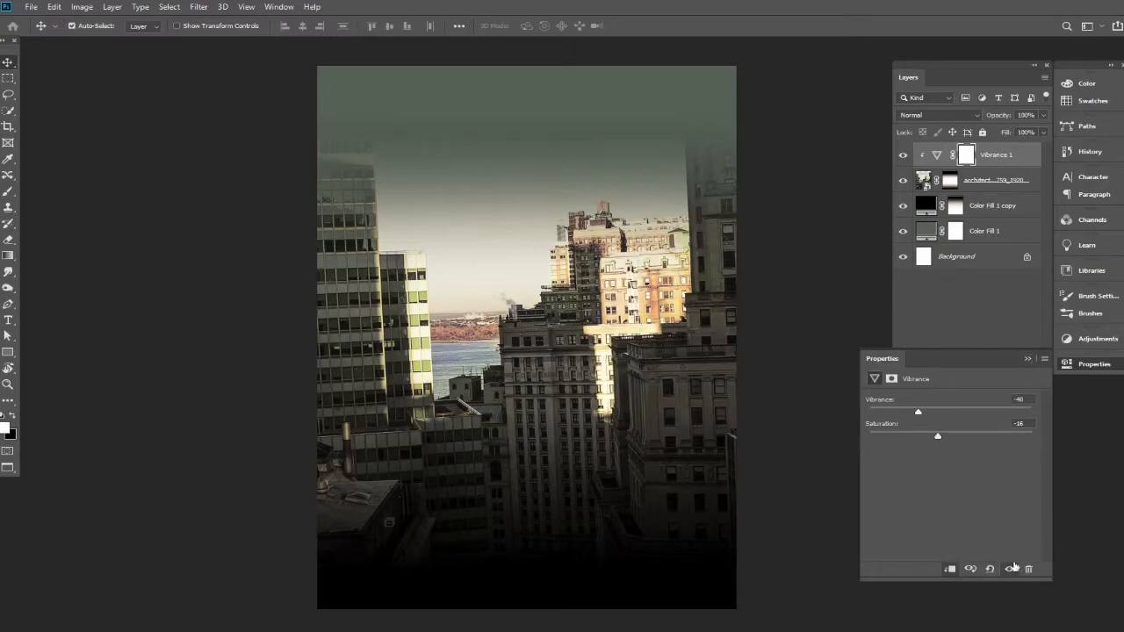
pyautogui.click(1028, 360)
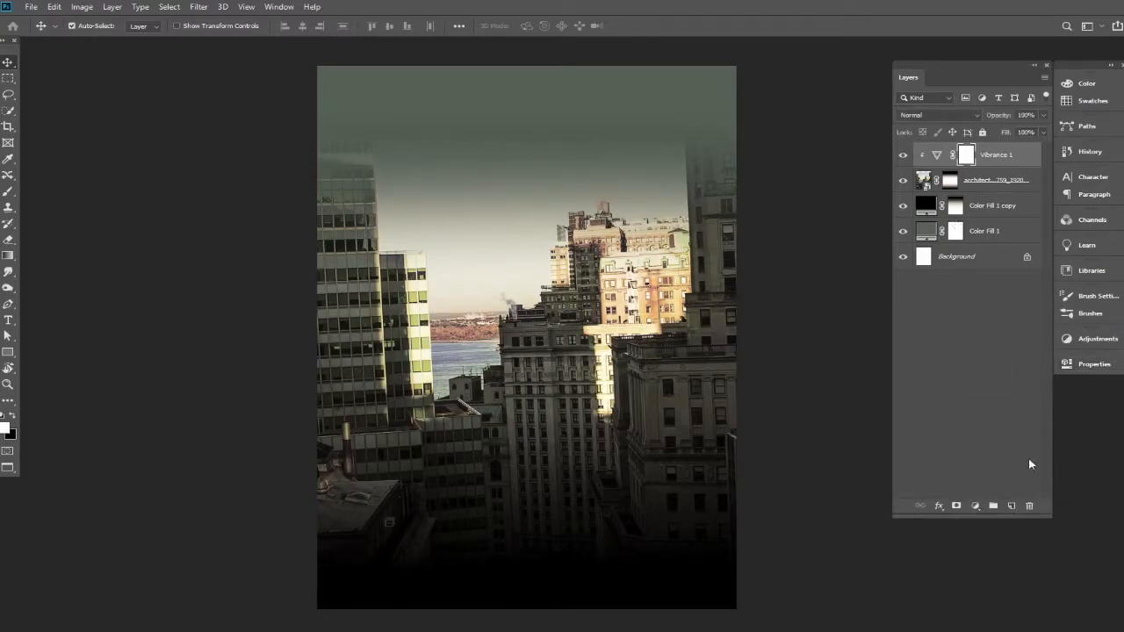
# Paint one soft white dab with the 400-size brush on a new top layer, in the sky between the buildings
pyautogui.click(1009, 509)
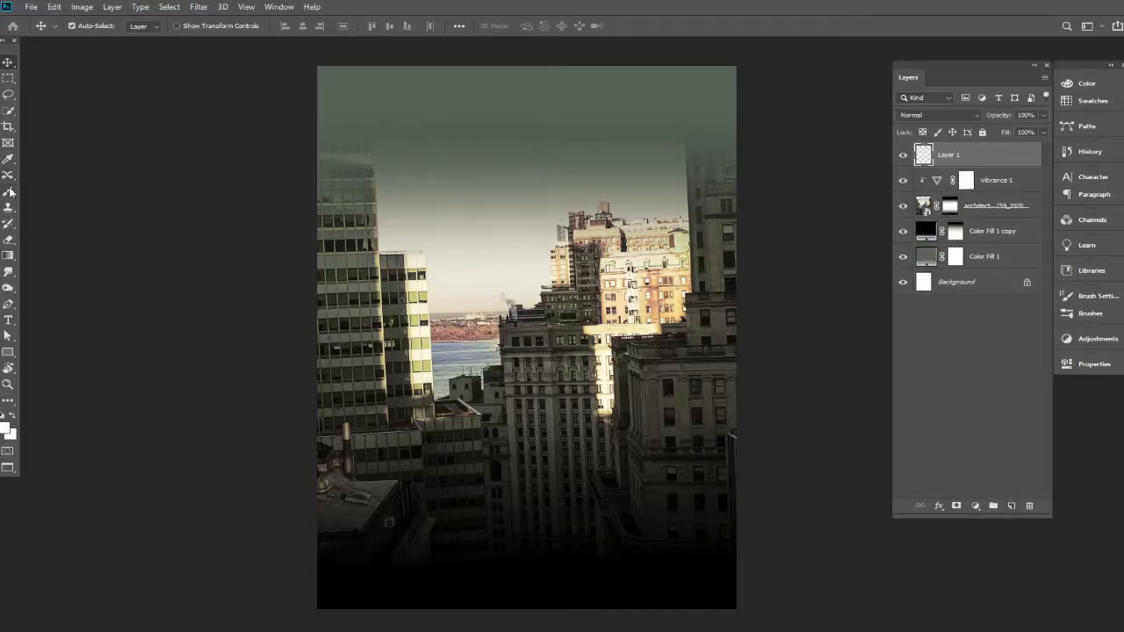
pyautogui.press('b')
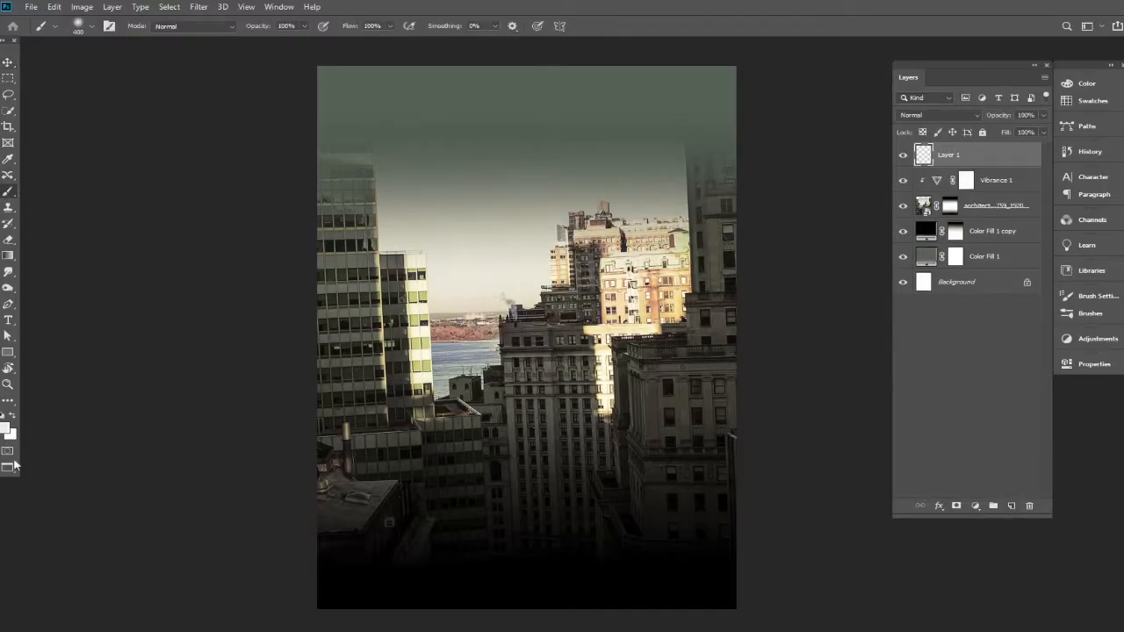
pyautogui.click(6, 428)
pyautogui.click(239, 411)
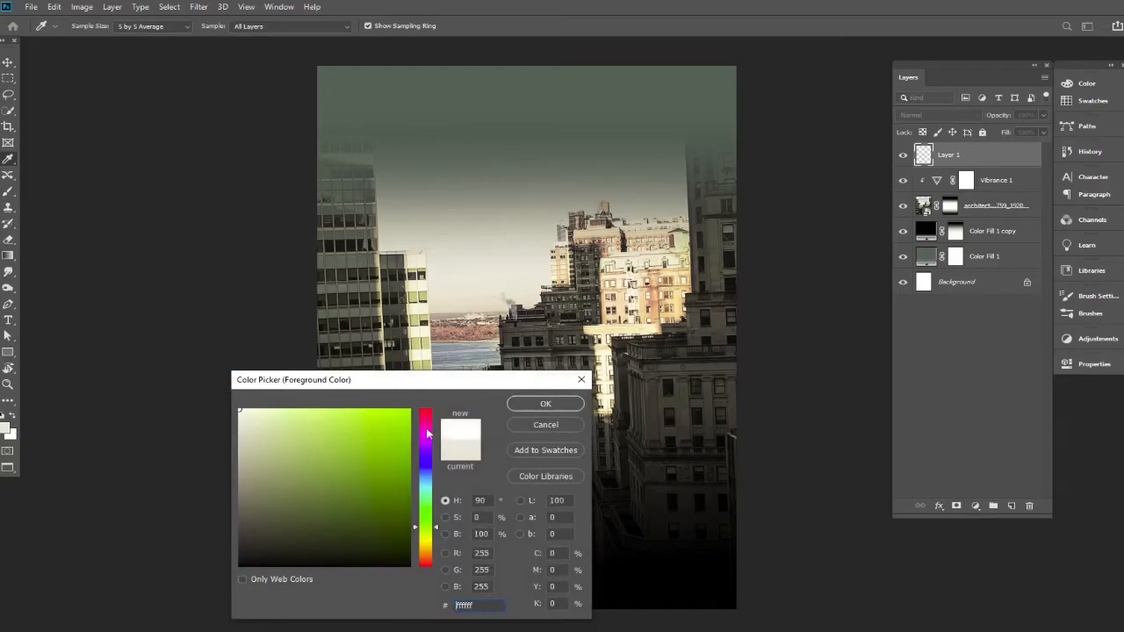
pyautogui.click(545, 403)
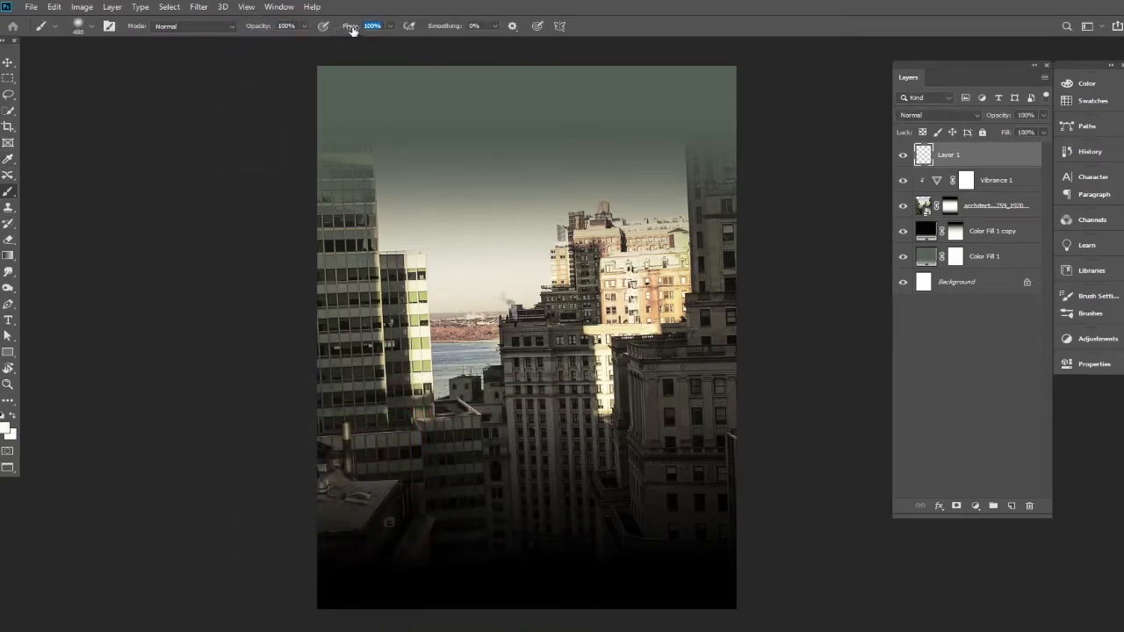
pyautogui.click(488, 286)
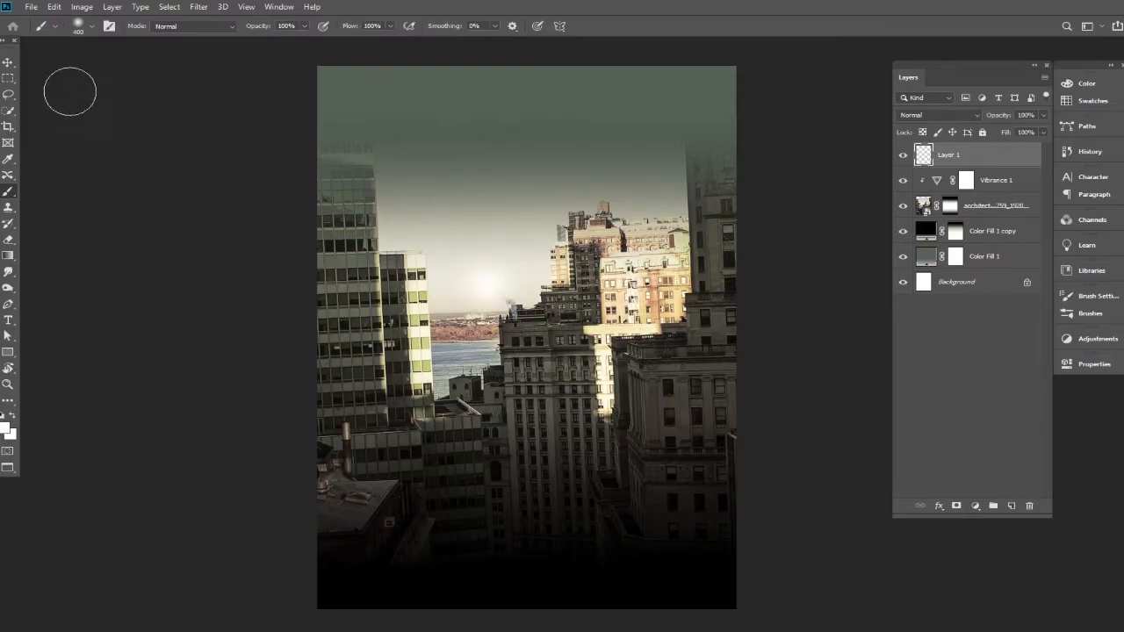
# Scale the white glow up to 567% in both width and height with Free Transform
pyautogui.click(8, 62)
pyautogui.press('ctrl')
pyautogui.hotkey('ctrl', 't')
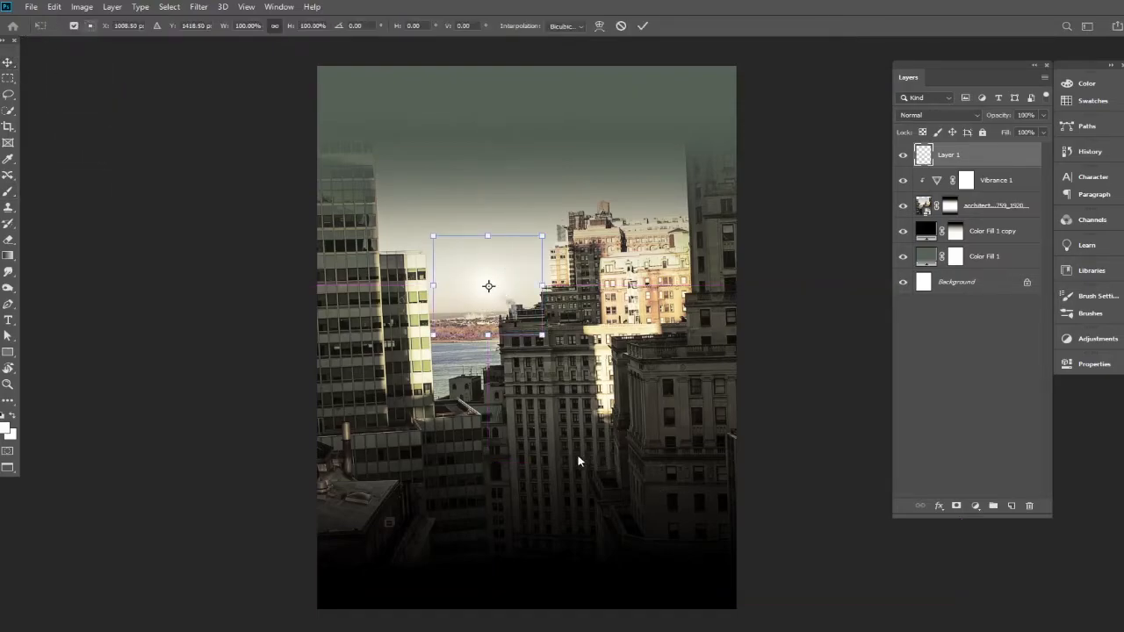
pyautogui.moveTo(227, 28)
pyautogui.mouseDown()
pyautogui.moveTo(582, 30)
pyautogui.moveTo(528, 42)
pyautogui.moveTo(543, 42)
pyautogui.mouseUp()
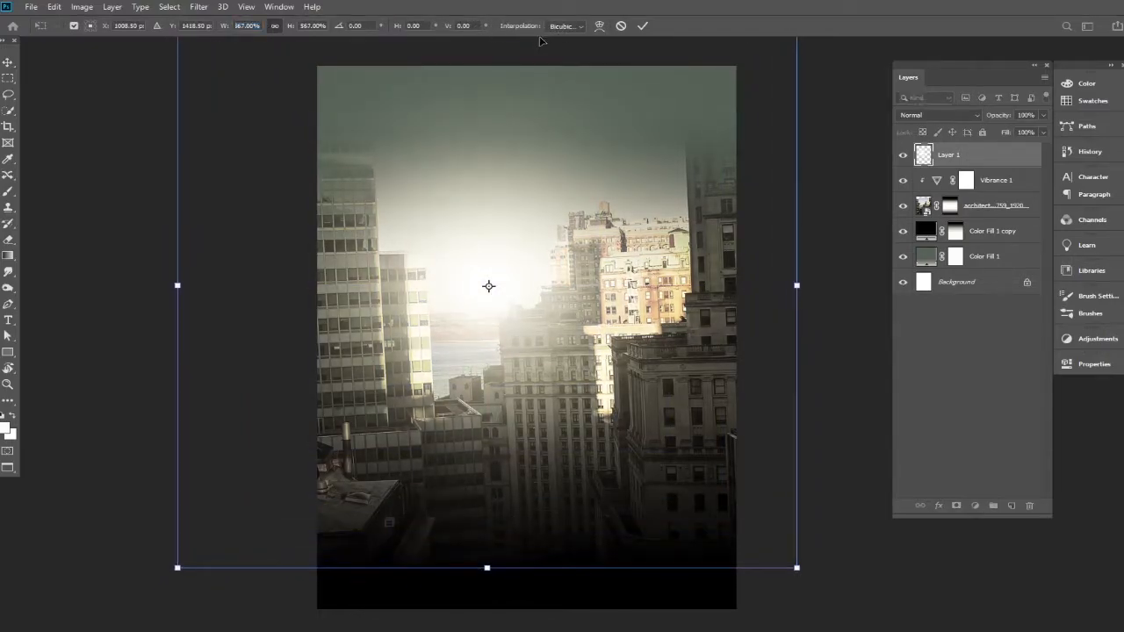
pyautogui.press('Return')
pyautogui.moveTo(1006, 121); pyautogui.dragTo(1050, 122)
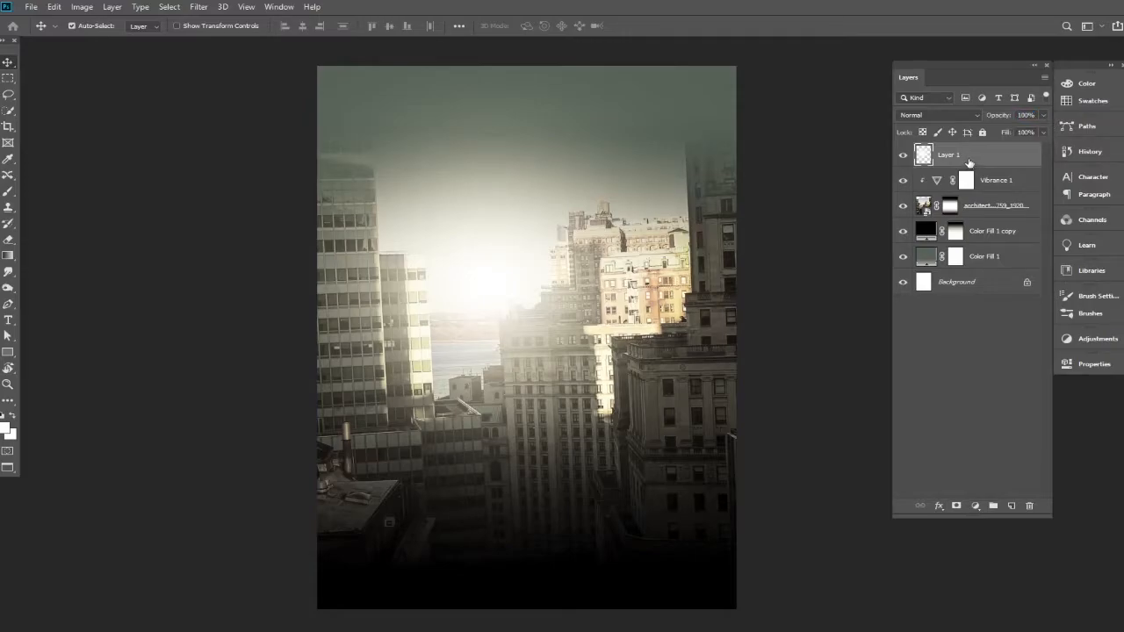
# Add a Brightness/Contrast adjustment clipped to the glow layer and compare the image with and without the glow
pyautogui.click(975, 506)
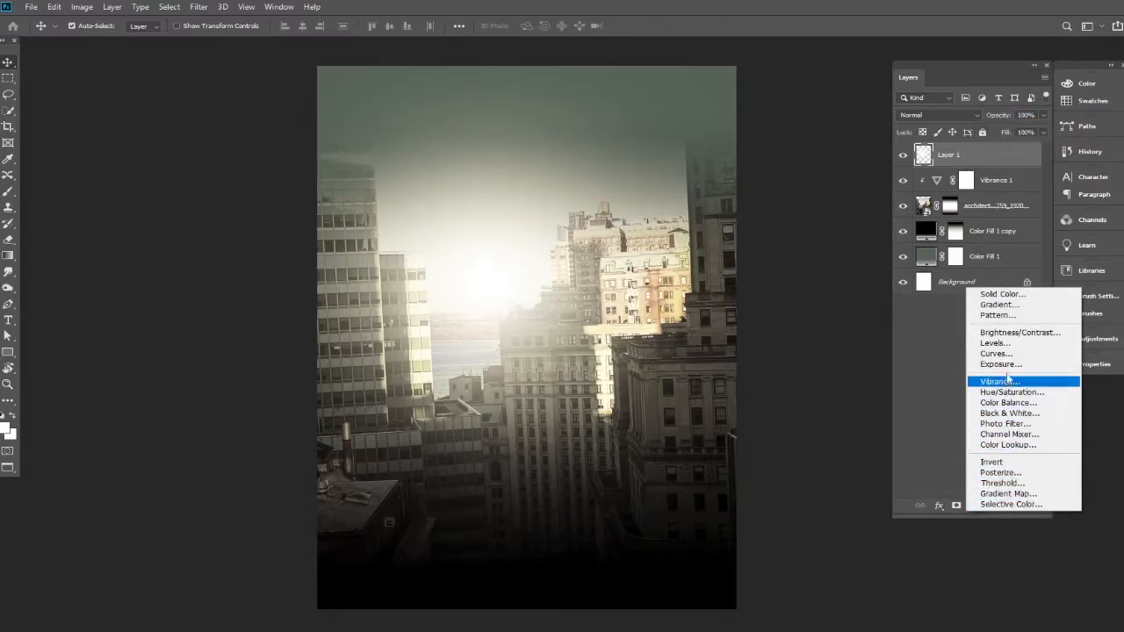
pyautogui.click(1010, 333)
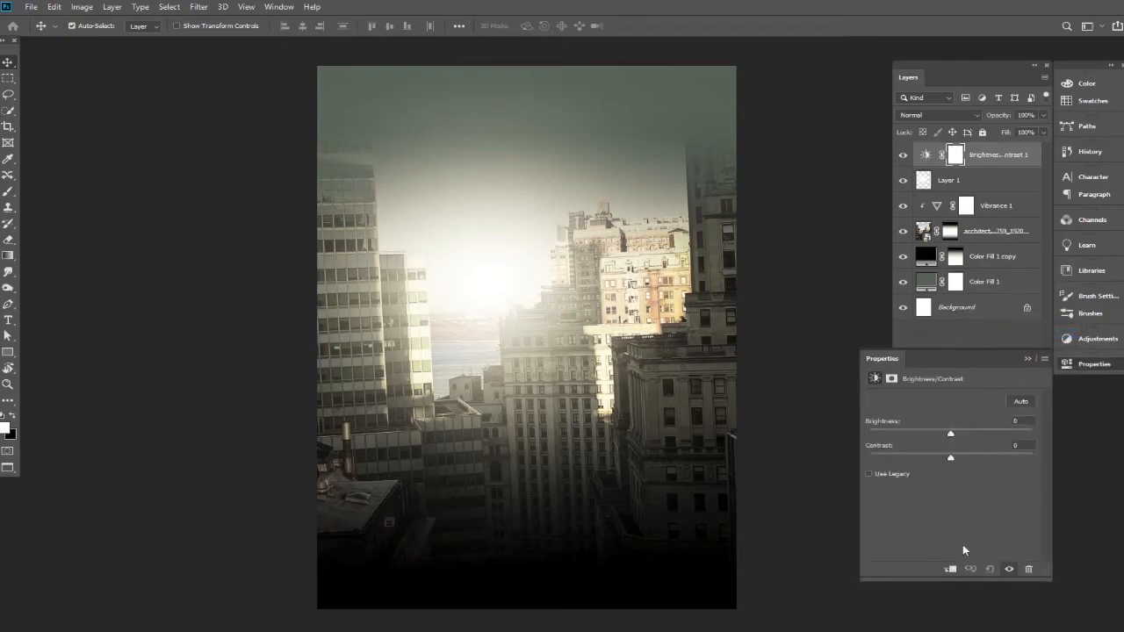
pyautogui.moveTo(956, 437)
pyautogui.mouseDown()
pyautogui.moveTo(1005, 434)
pyautogui.moveTo(923, 440)
pyautogui.moveTo(962, 448)
pyautogui.moveTo(952, 441)
pyautogui.mouseUp()
pyautogui.click(1010, 571)
pyautogui.click(950, 569)
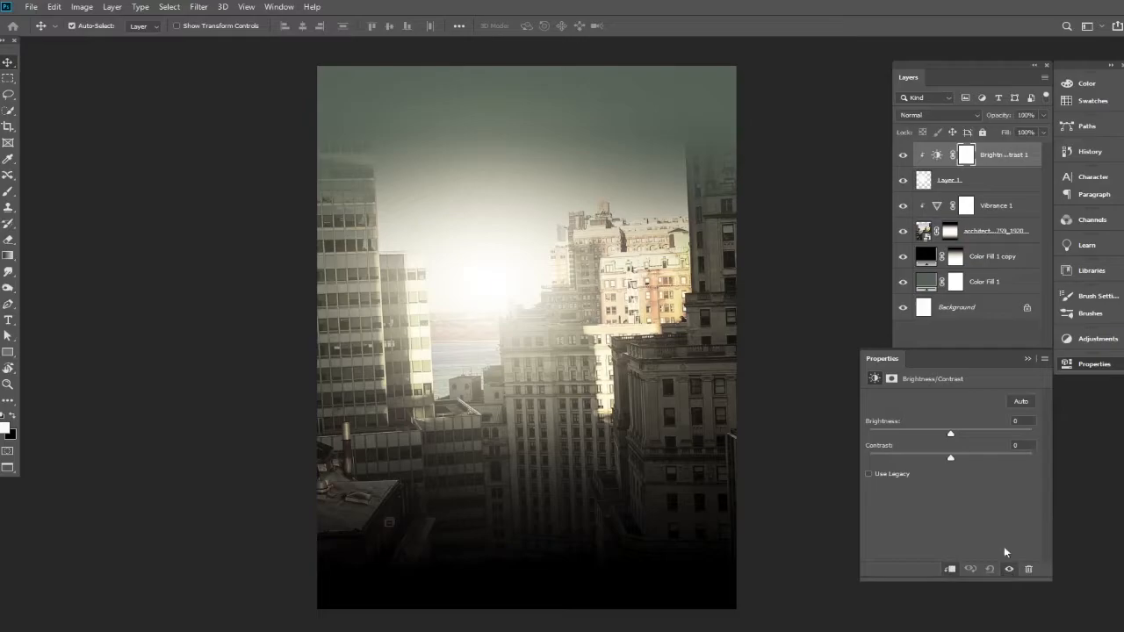
pyautogui.click(1027, 359)
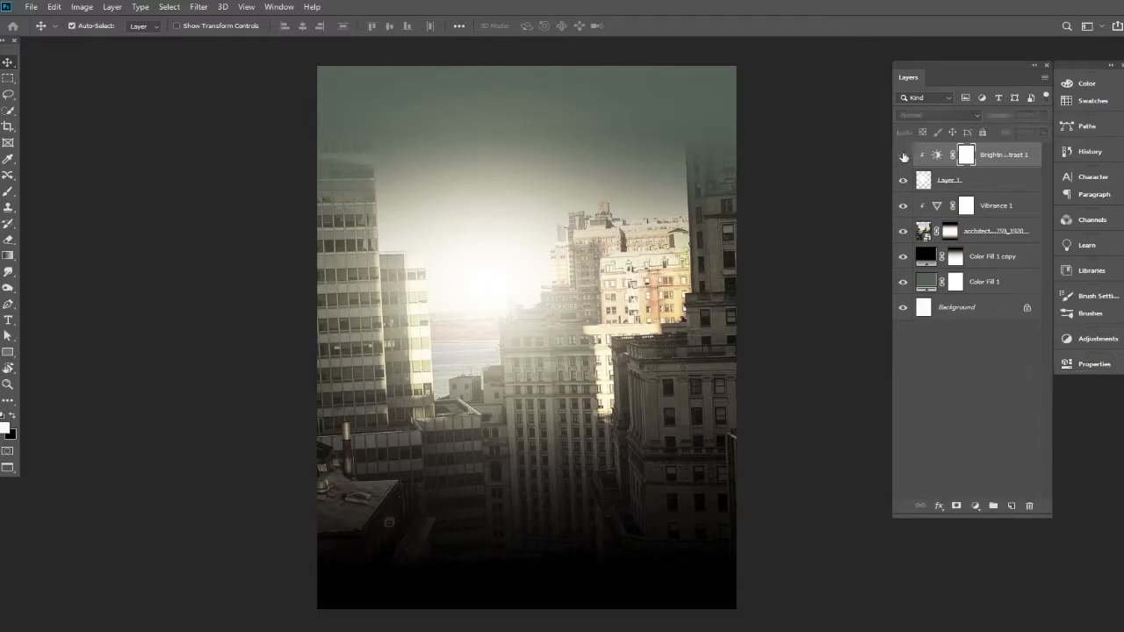
pyautogui.click(903, 180)
pyautogui.click(902, 181)
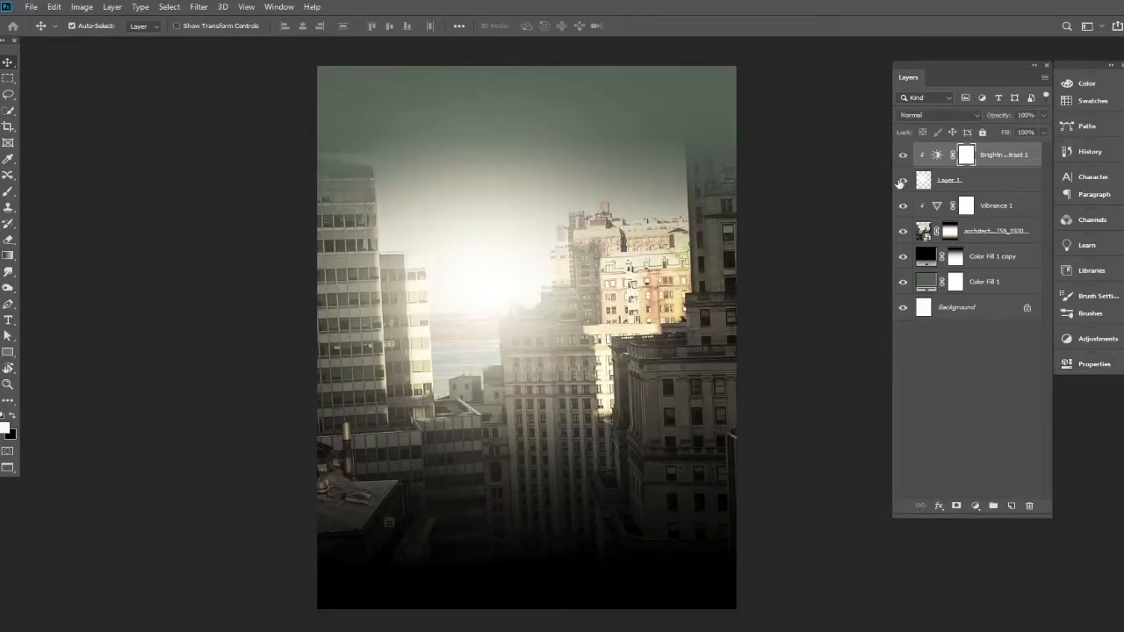
# Lower the glow layer's opacity to 82% and check its effect on the city background
pyautogui.click(971, 180)
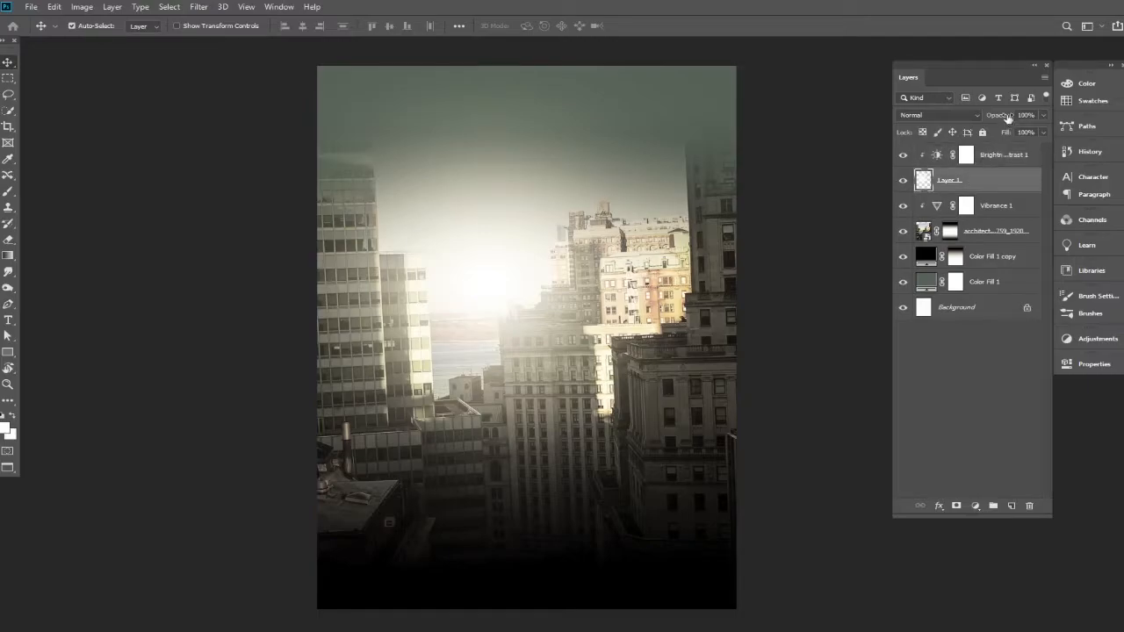
pyautogui.moveTo(1001, 116); pyautogui.dragTo(995, 118)
pyautogui.click(902, 181)
pyautogui.click(902, 181)
pyautogui.keyDown('ctrl'); pyautogui.keyDown('alt'); pyautogui.click(441, 290); pyautogui.keyUp('alt'); pyautogui.keyUp('ctrl')
pyautogui.keyDown('ctrl'); pyautogui.click(518, 312); pyautogui.keyUp('ctrl')
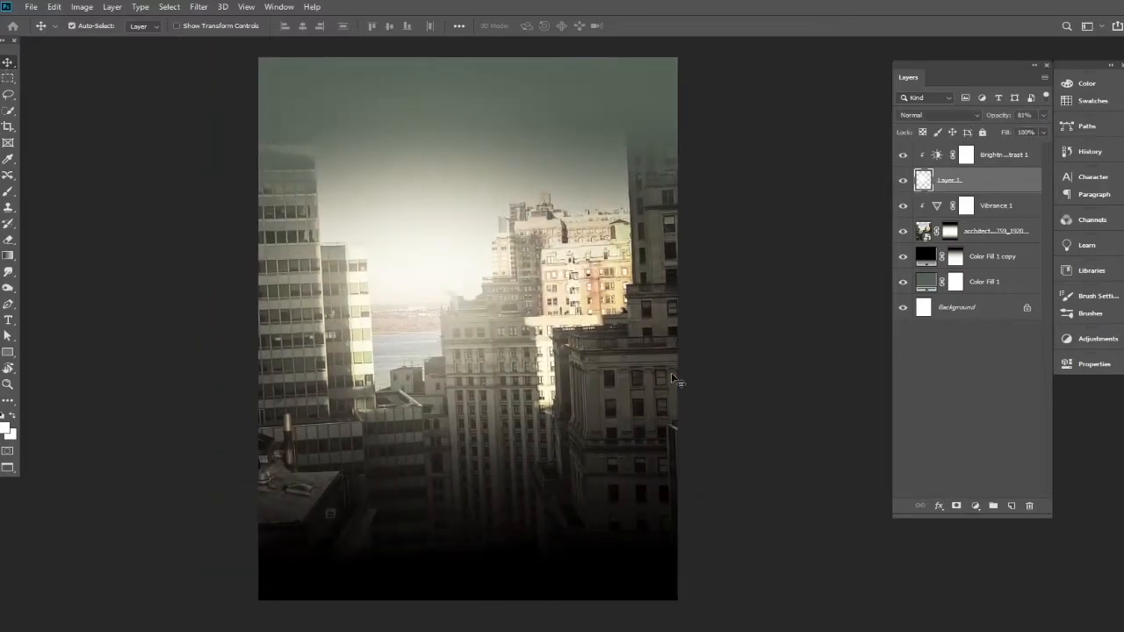
# Bring the masked cutout of the woman with the rifle into the poster and move it down over the dark lower buildings
pyautogui.click(832, 402)
pyautogui.click(999, 164)
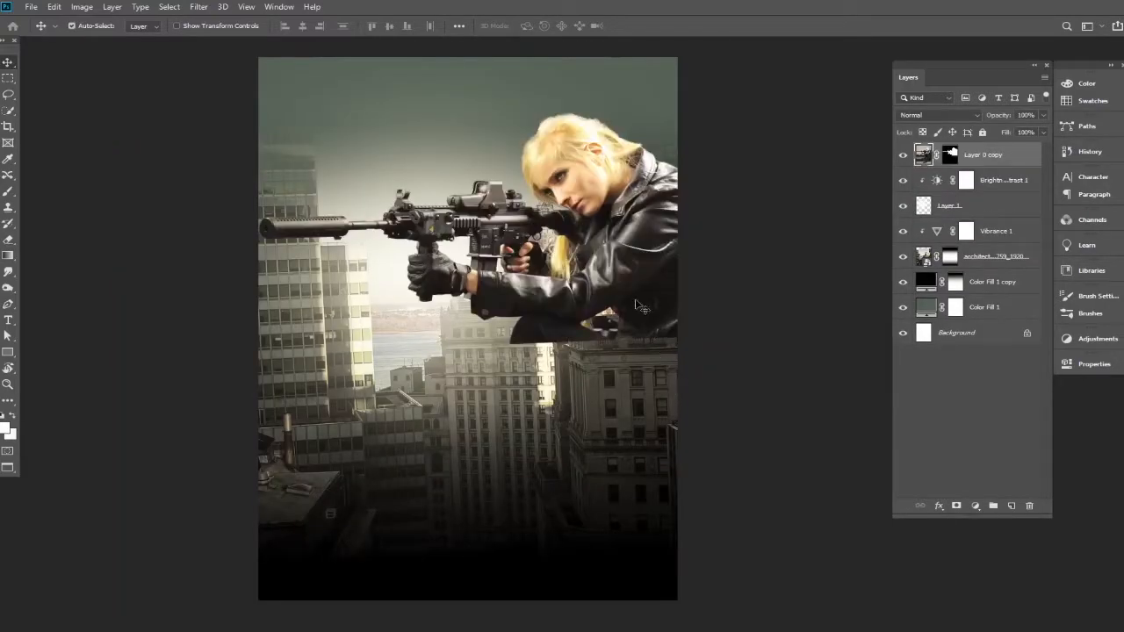
pyautogui.moveTo(623, 233); pyautogui.dragTo(571, 392)
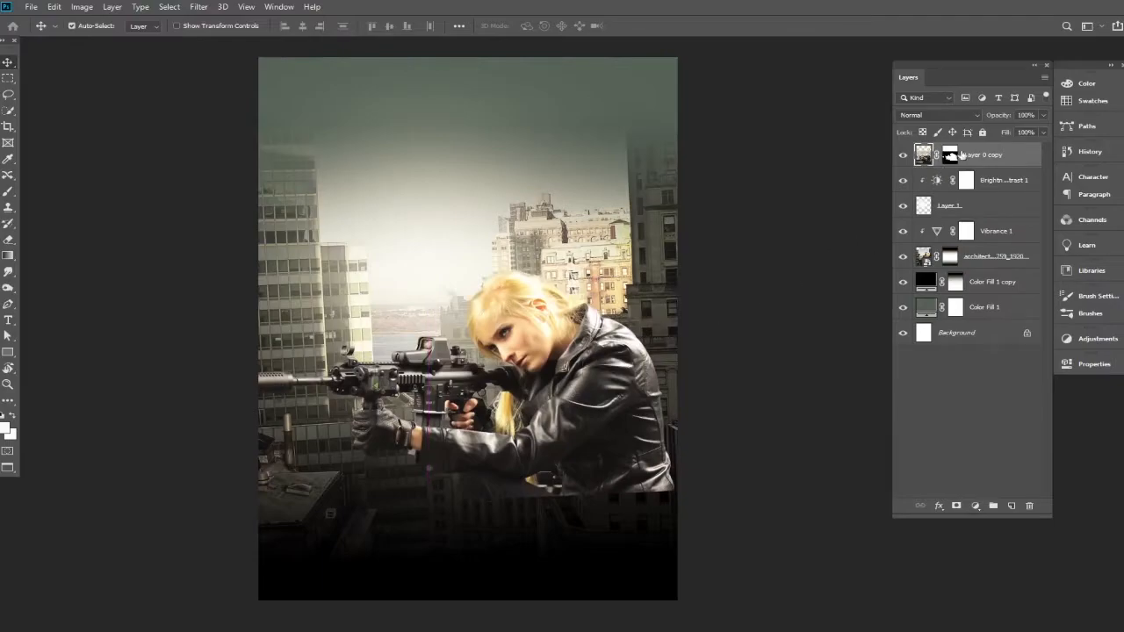
# Apply the layer mask of the woman's cutout and convert the layer to a smart object
pyautogui.rightClick(952, 159)
pyautogui.click(984, 194)
pyautogui.rightClick(975, 158)
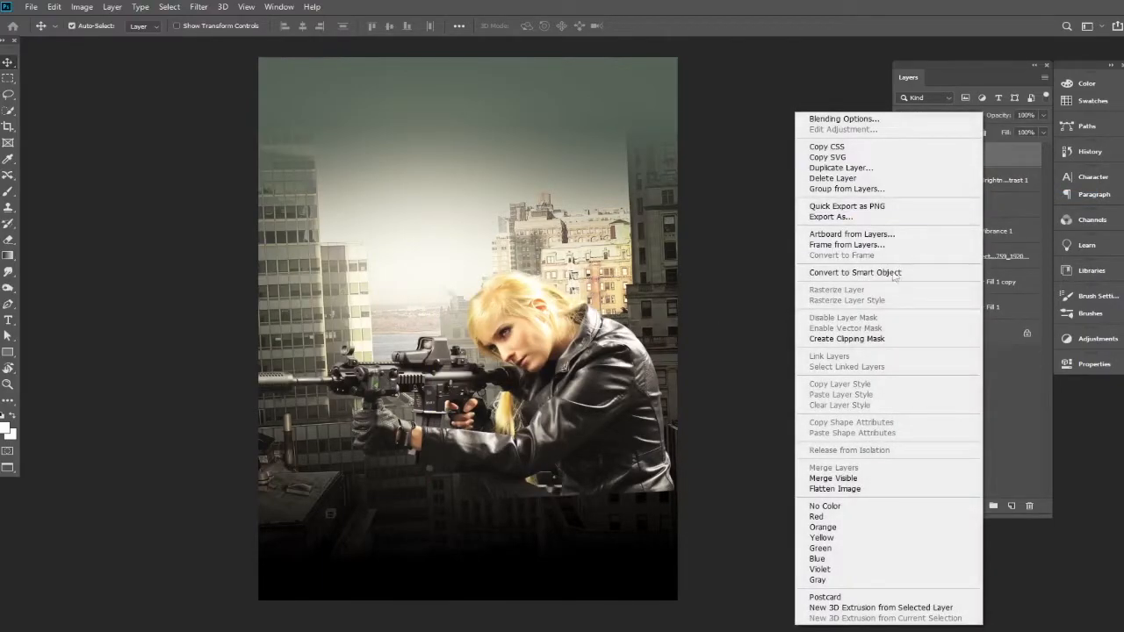
pyautogui.click(855, 272)
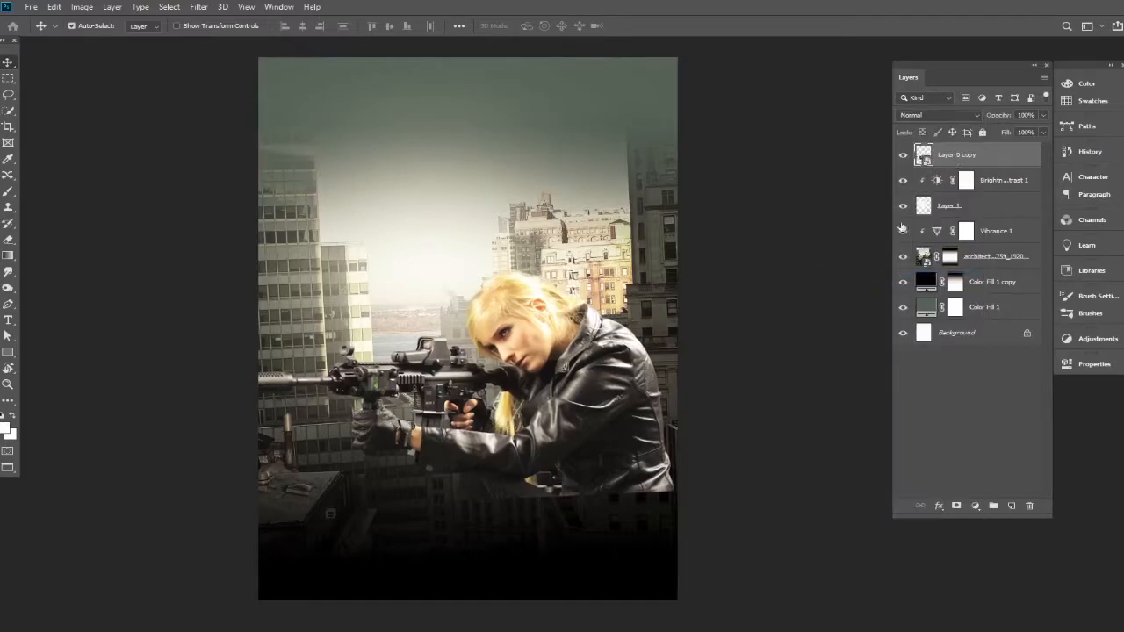
# Enlarge the woman's cutout proportionally to about 186% and position it across the lower half of the poster
pyautogui.hotkey('ctrl', 't')
pyautogui.moveTo(673, 499); pyautogui.dragTo(868, 577)
pyautogui.moveTo(203, 245); pyautogui.dragTo(11, 116)
pyautogui.moveTo(545, 350); pyautogui.dragTo(541, 405)
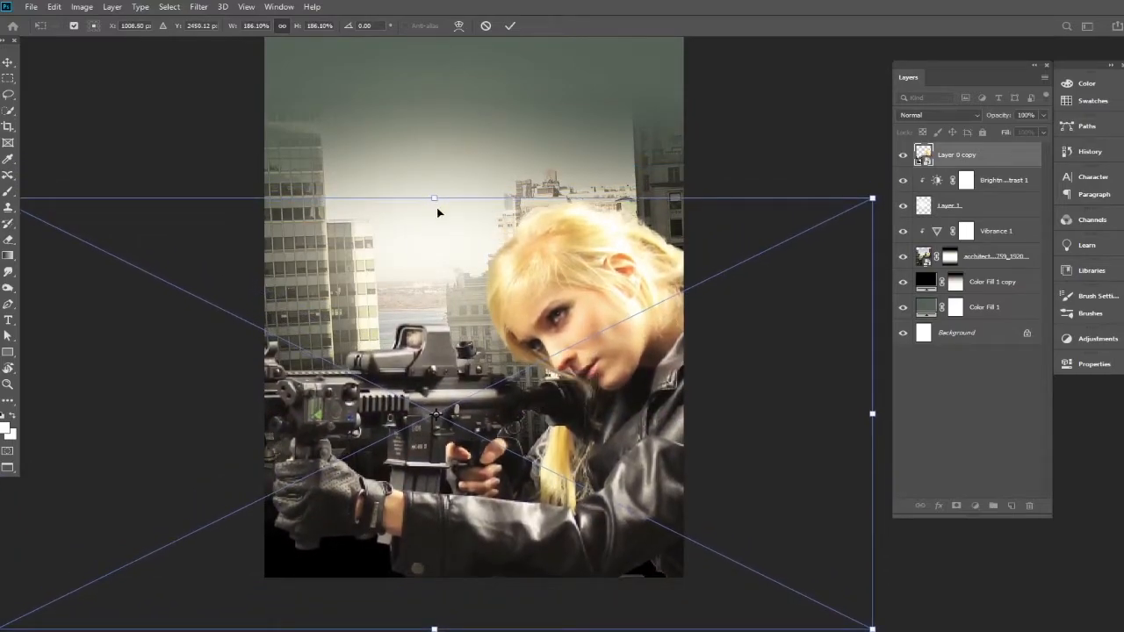
# Stretch the woman's cutout vertically to about 218% height, keeping it at the poster's lower edge, and commit the transform
pyautogui.moveTo(435, 189); pyautogui.dragTo(434, 150)
pyautogui.moveTo(544, 392)
pyautogui.mouseDown()
pyautogui.moveTo(556, 412)
pyautogui.moveTo(577, 410)
pyautogui.moveTo(542, 398)
pyautogui.mouseUp()
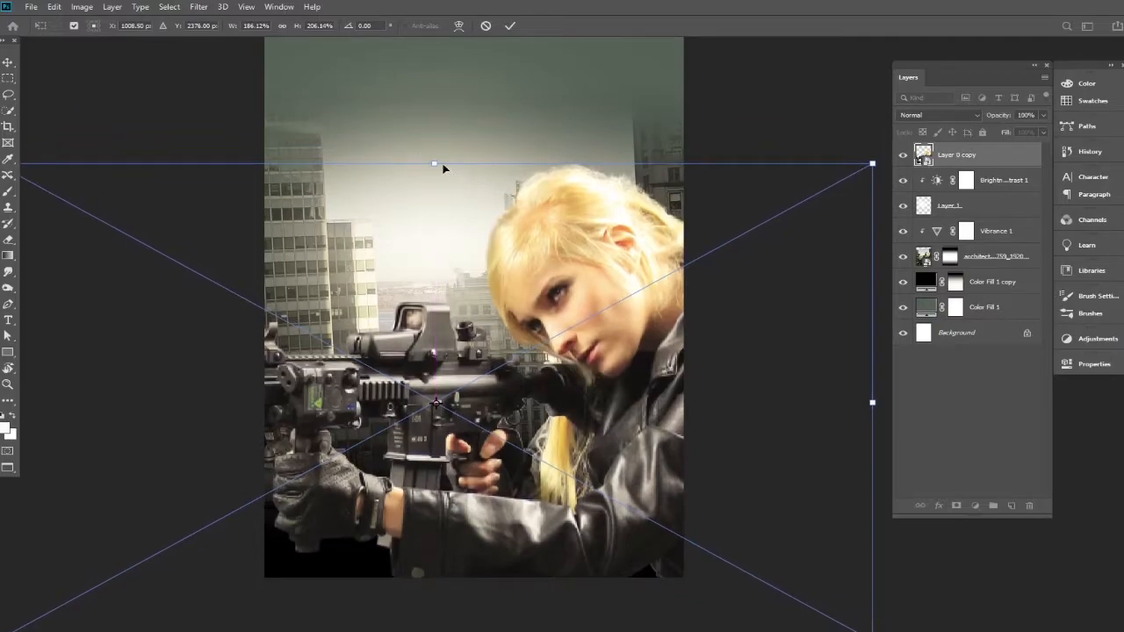
pyautogui.moveTo(437, 162); pyautogui.dragTo(435, 138)
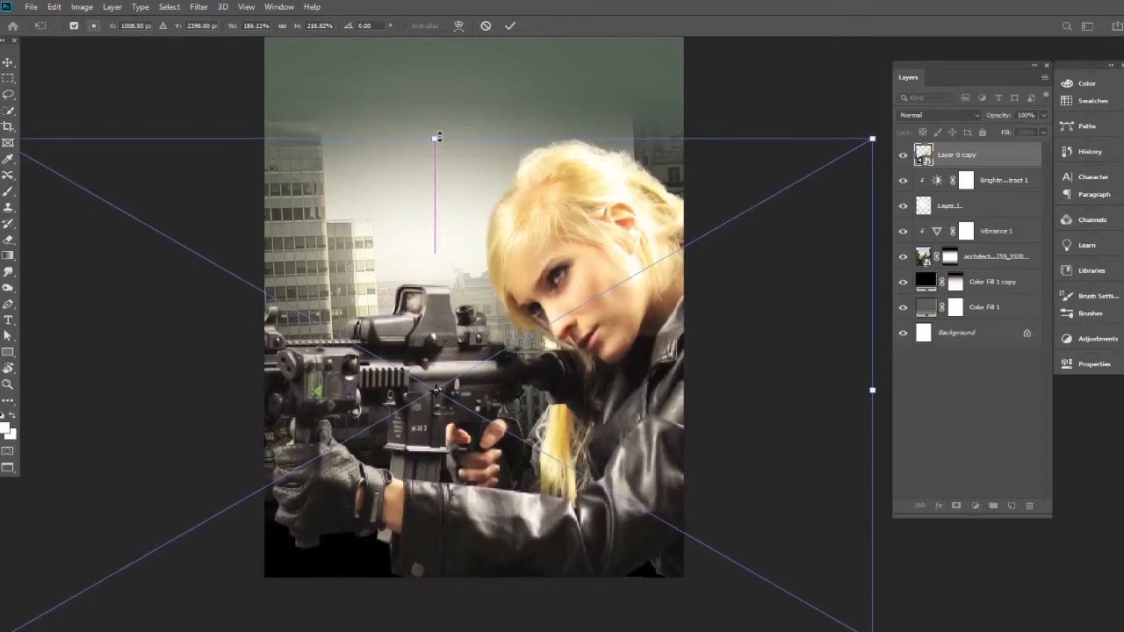
pyautogui.moveTo(562, 340); pyautogui.dragTo(562, 339)
pyautogui.press('Return')
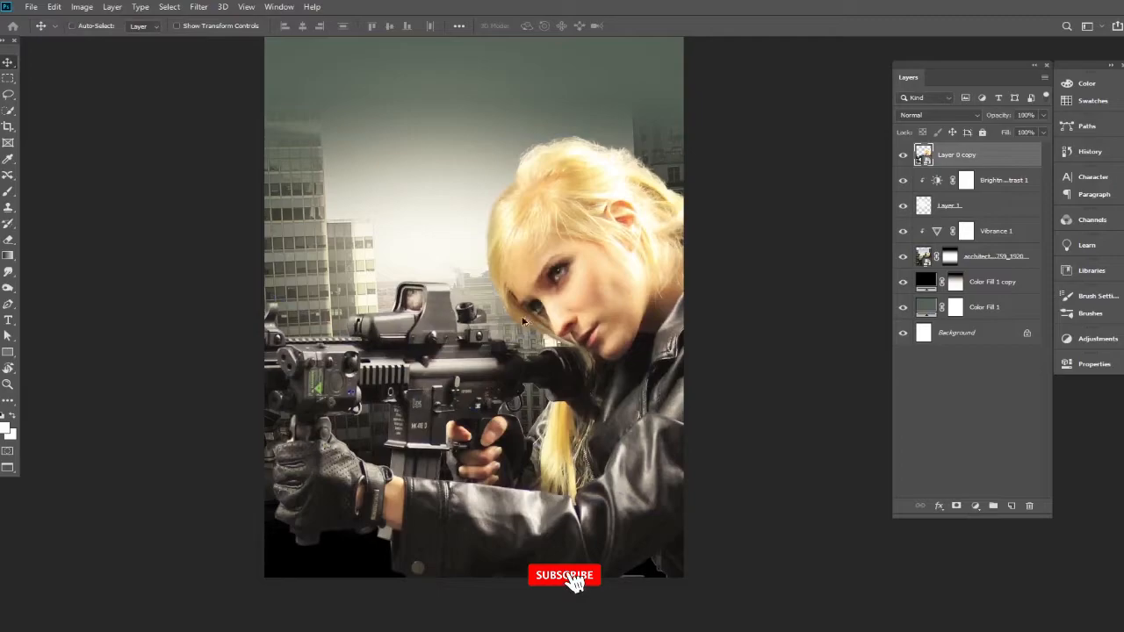
pyautogui.hotkey('ctrl', '-')
pyautogui.hotkey('ctrl', '+')
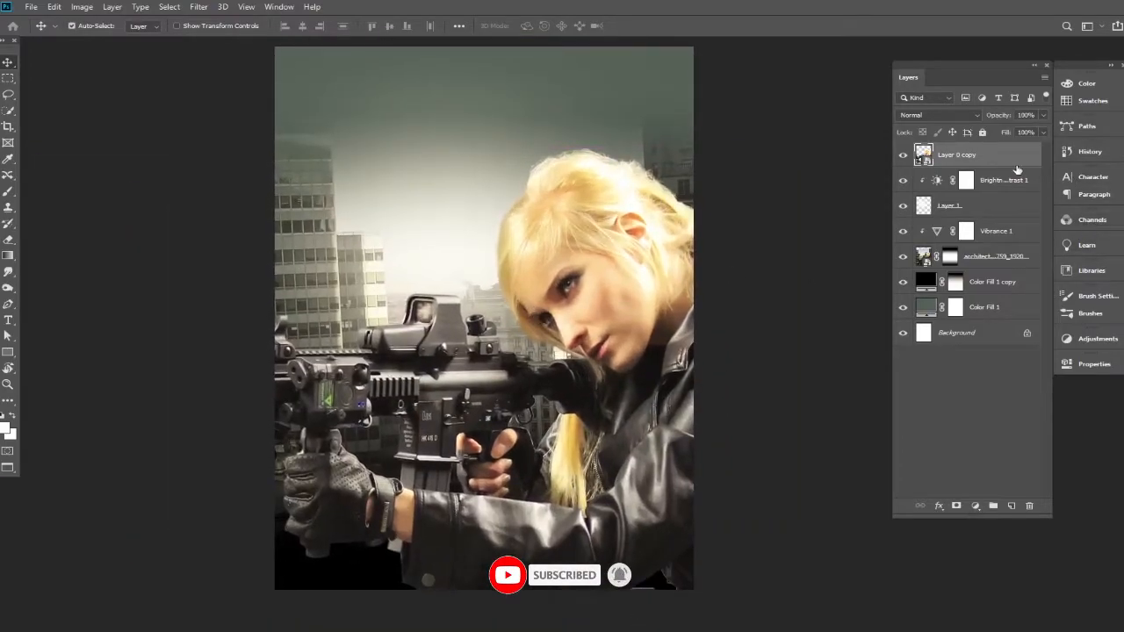
# Start a Camera Raw filter on the woman's cutout with exposure +0.10, contrast +29, highlights -82 and shadows -31
pyautogui.click(200, 7)
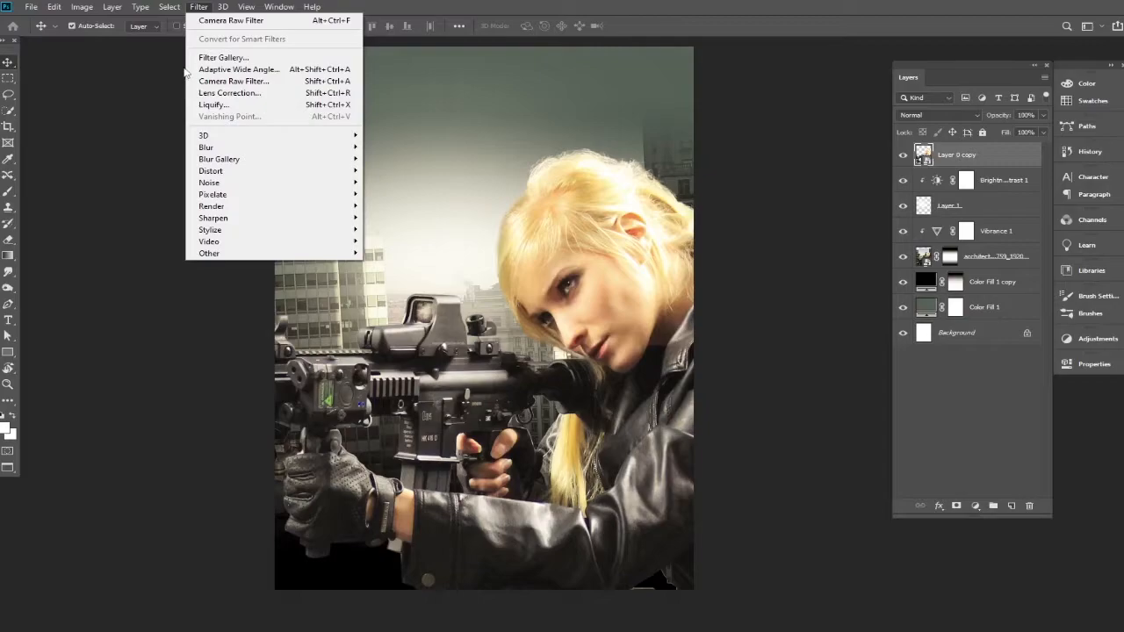
pyautogui.click(227, 83)
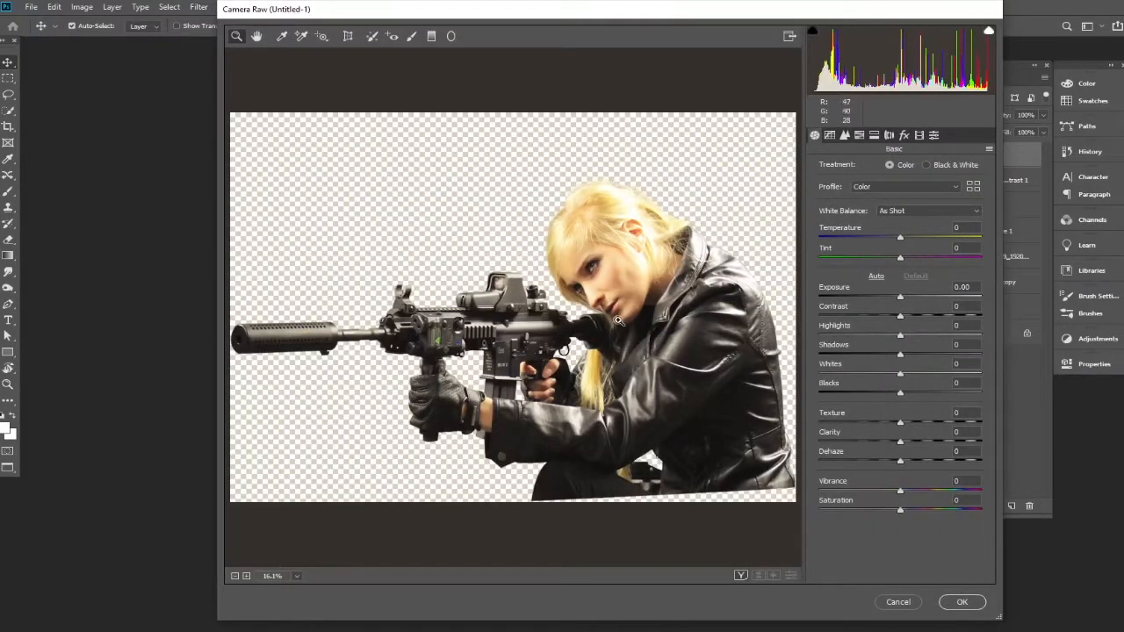
pyautogui.moveTo(901, 301); pyautogui.dragTo(836, 339)
pyautogui.moveTo(907, 359); pyautogui.dragTo(874, 359)
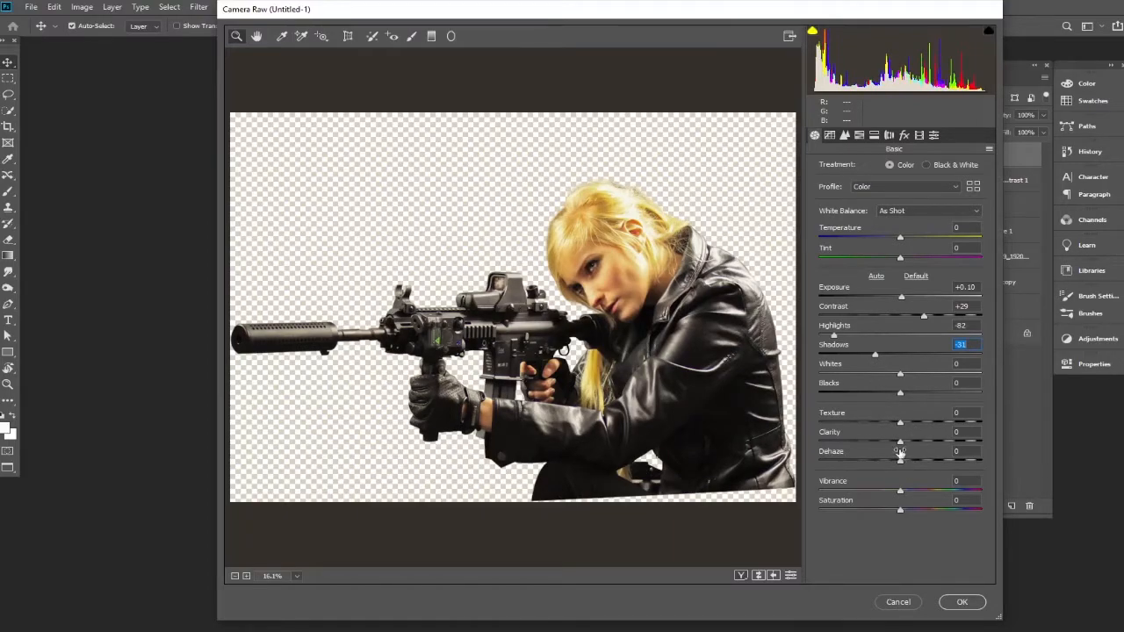
# Set clarity +40, dehaze -8, vibrance -33 and saturation -6, apply the Camera Raw filter and collapse the smart filter list
pyautogui.moveTo(900, 446); pyautogui.dragTo(895, 515)
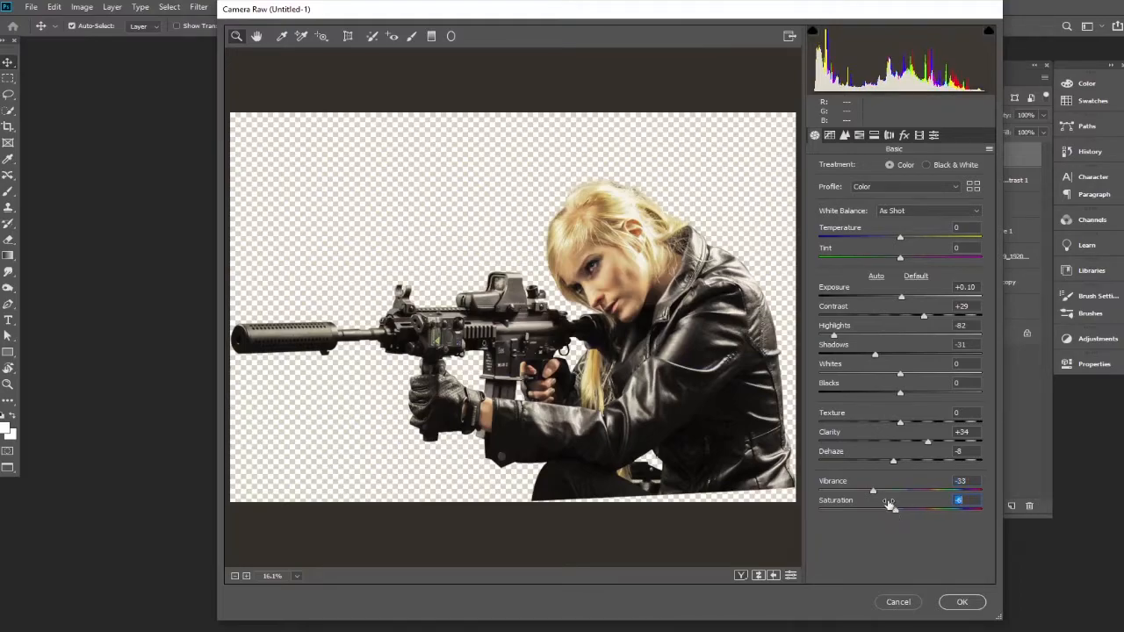
pyautogui.moveTo(929, 441); pyautogui.dragTo(934, 446)
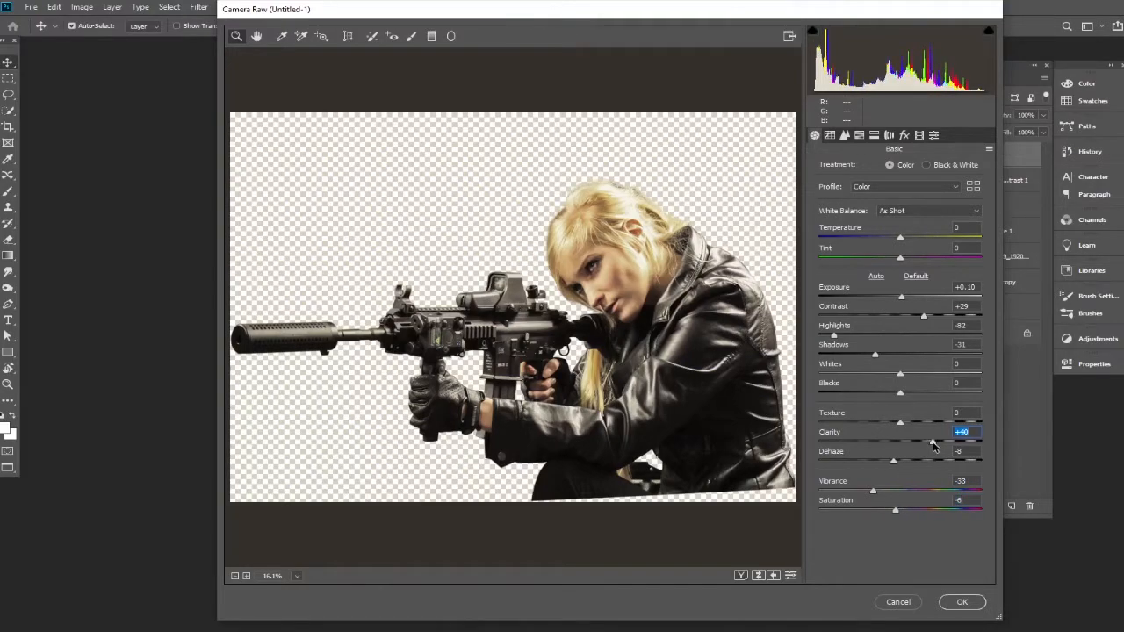
pyautogui.click(962, 602)
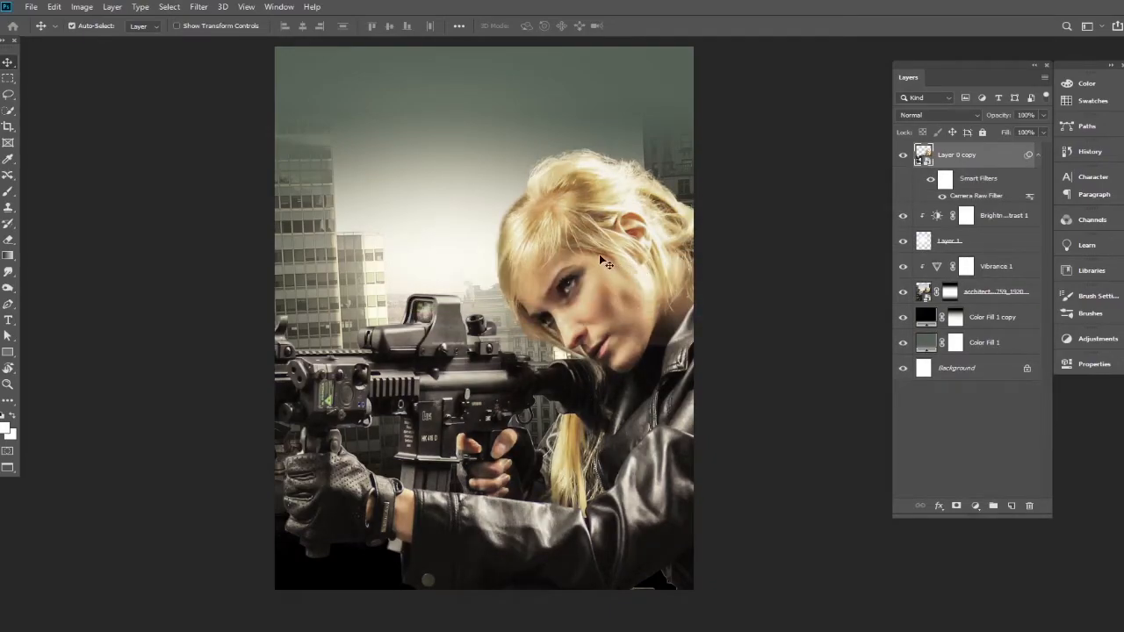
pyautogui.scroll(1, 602, 256)
pyautogui.scroll(-1, 584, 303)
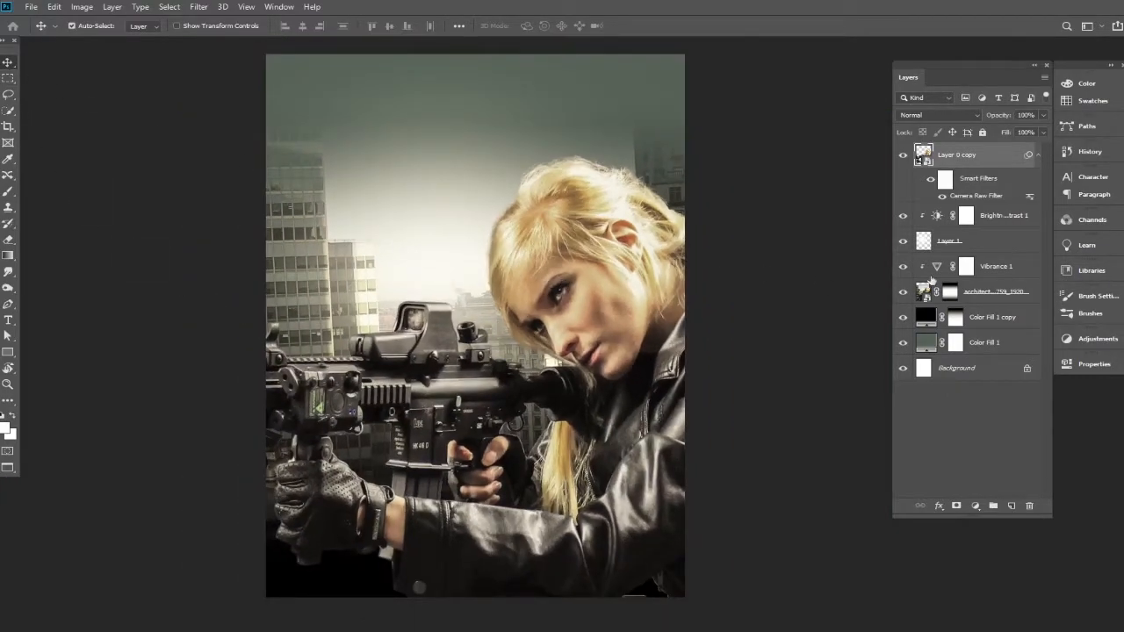
pyautogui.click(1041, 156)
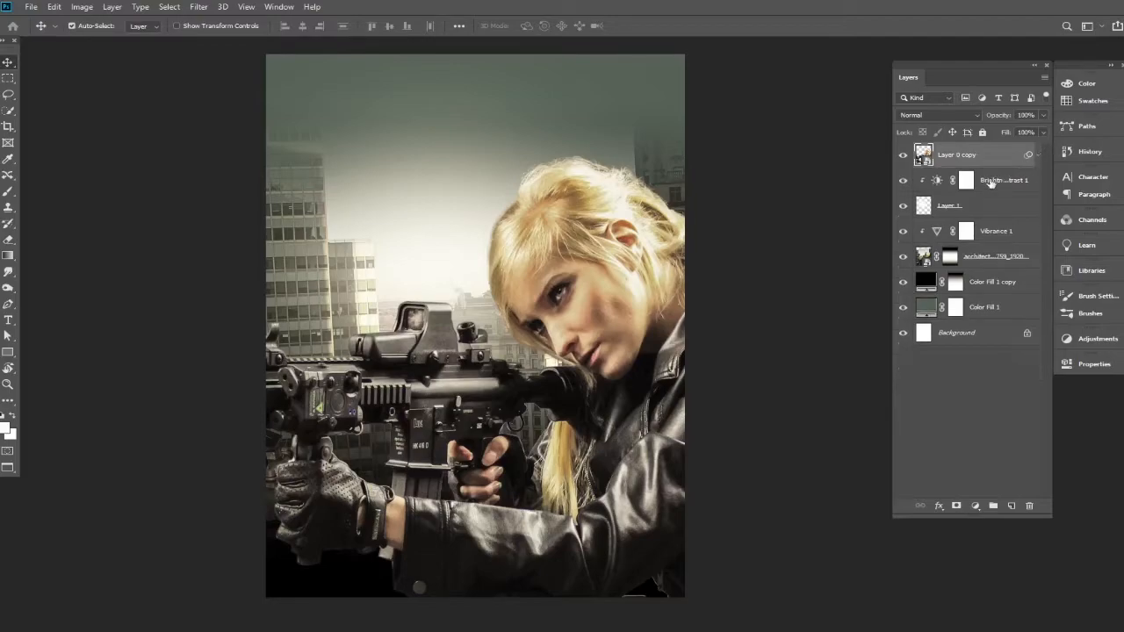
# Add a Brightness/Contrast adjustment clipped to the woman's cutout, with brightness -19 and contrast -23
pyautogui.click(976, 507)
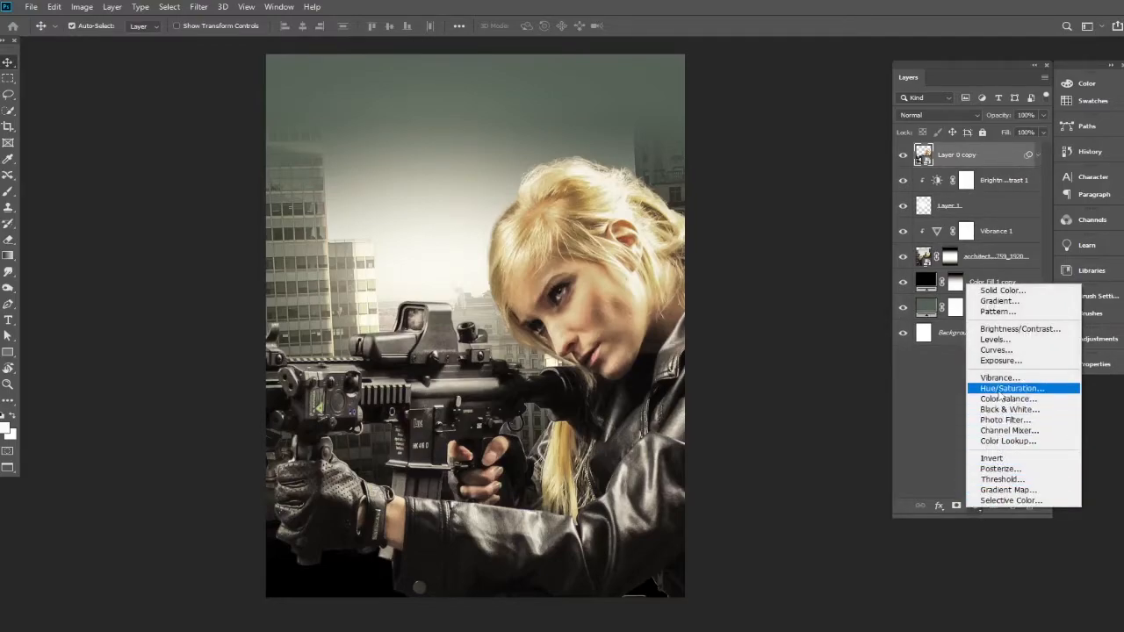
pyautogui.click(1002, 331)
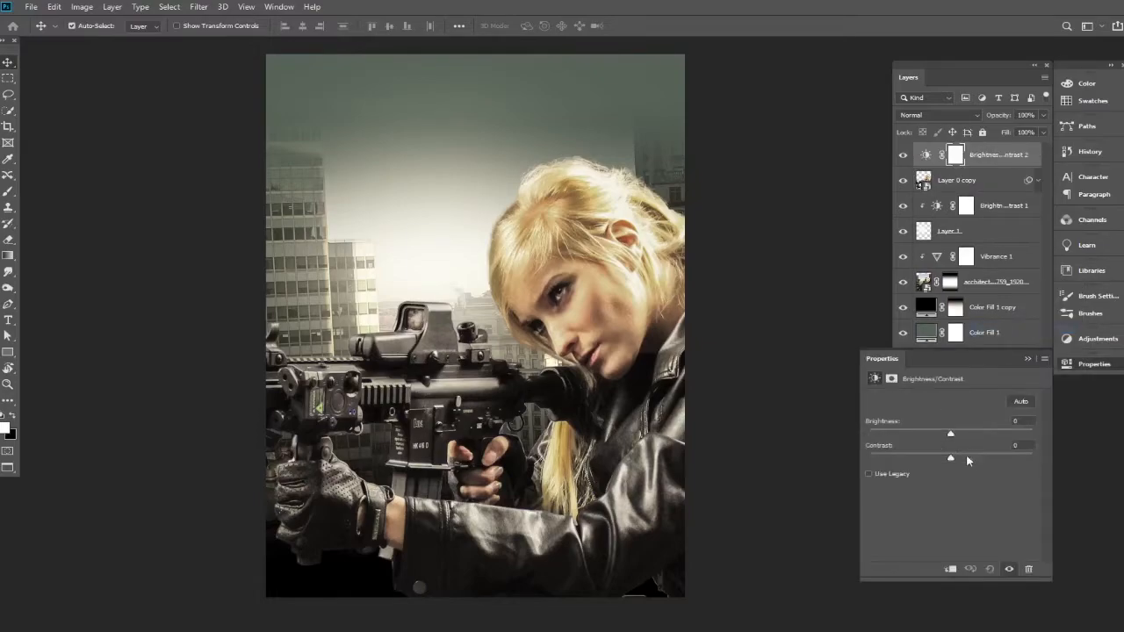
pyautogui.click(951, 570)
pyautogui.moveTo(952, 435); pyautogui.dragTo(912, 460)
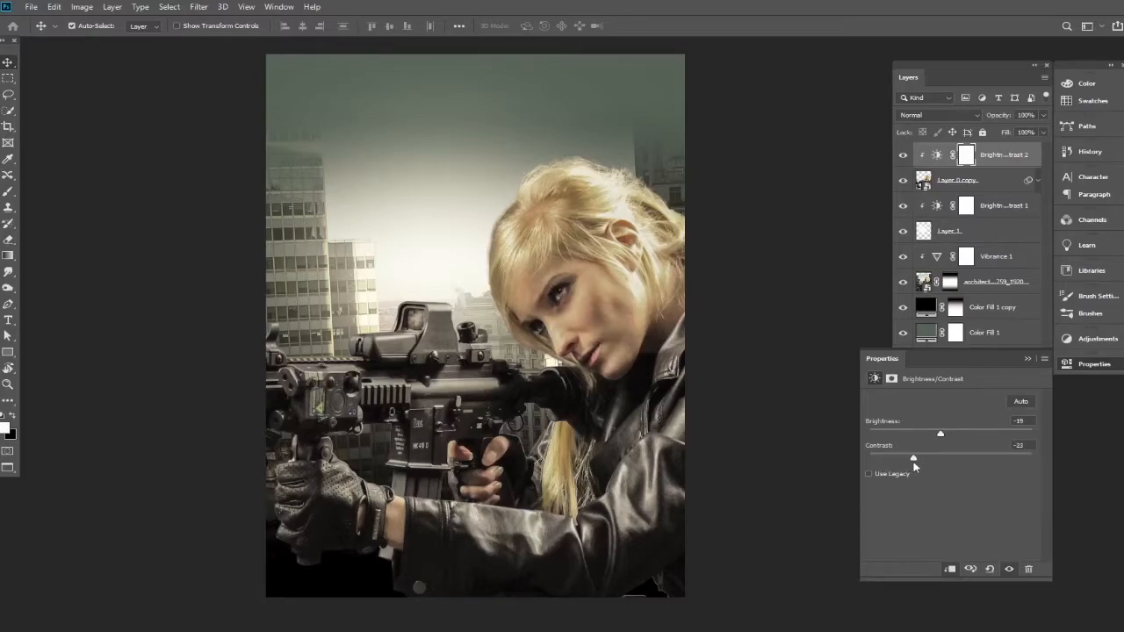
# Set the contrast of the woman's Brightness/Contrast adjustment to 39 and compare the image with and without it
pyautogui.moveTo(919, 461); pyautogui.dragTo(985, 461)
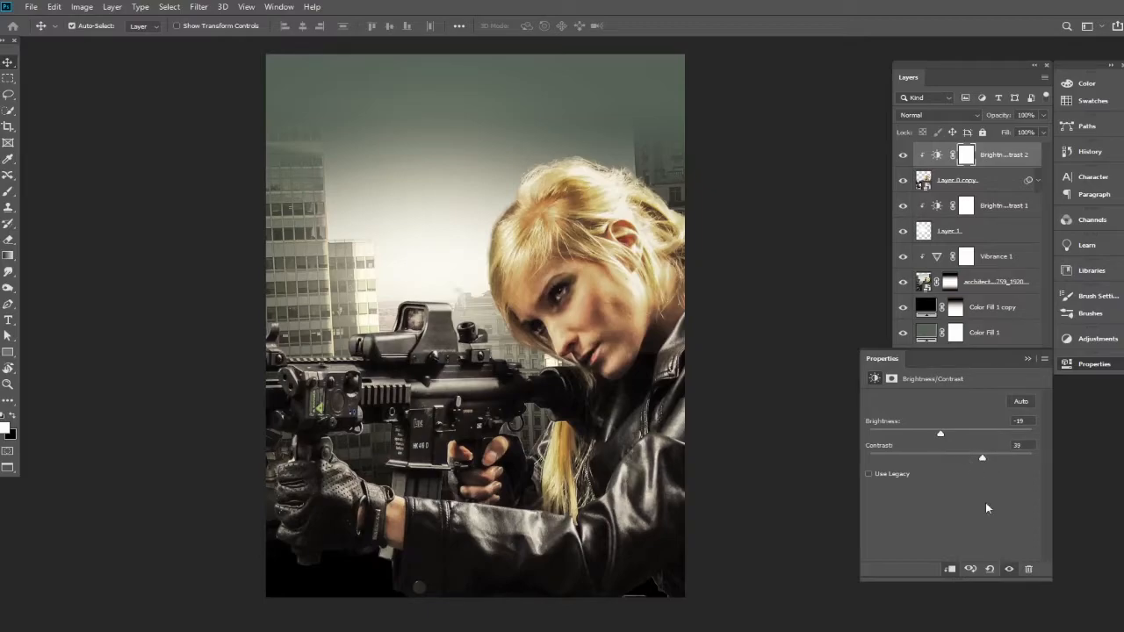
pyautogui.click(1010, 570)
pyautogui.click(1010, 570)
pyautogui.click(1010, 570)
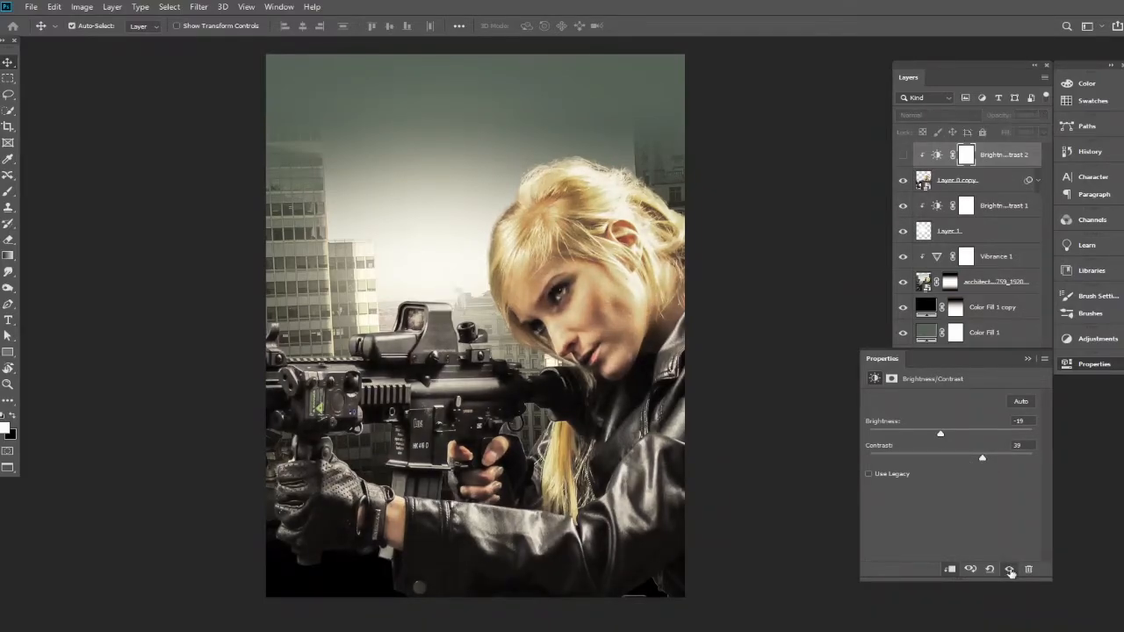
pyautogui.click(1011, 570)
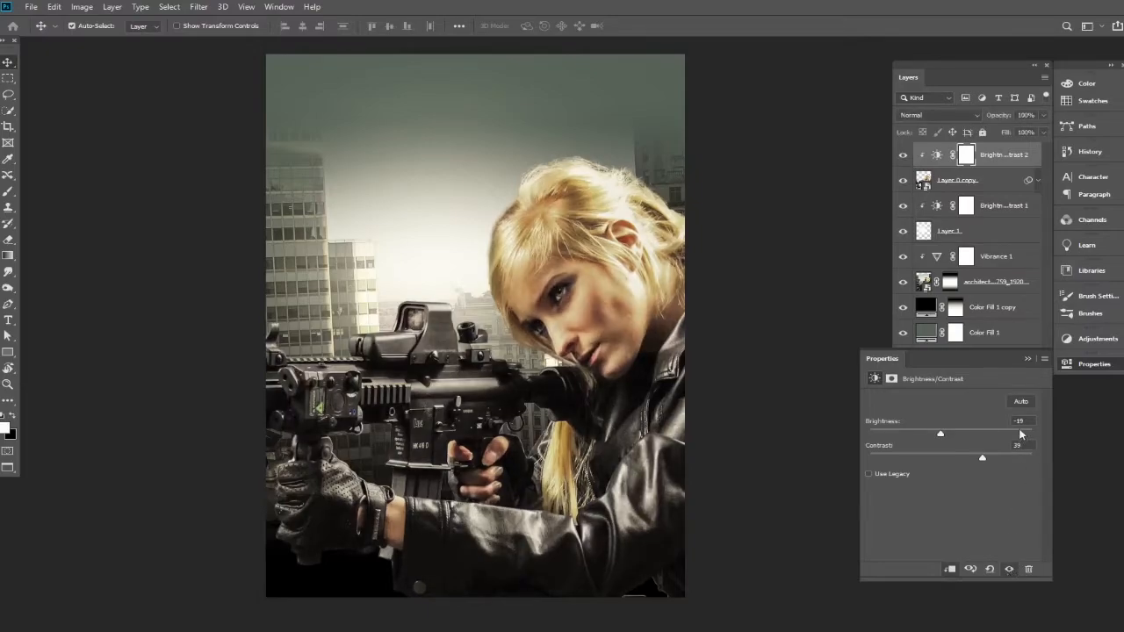
pyautogui.click(1028, 360)
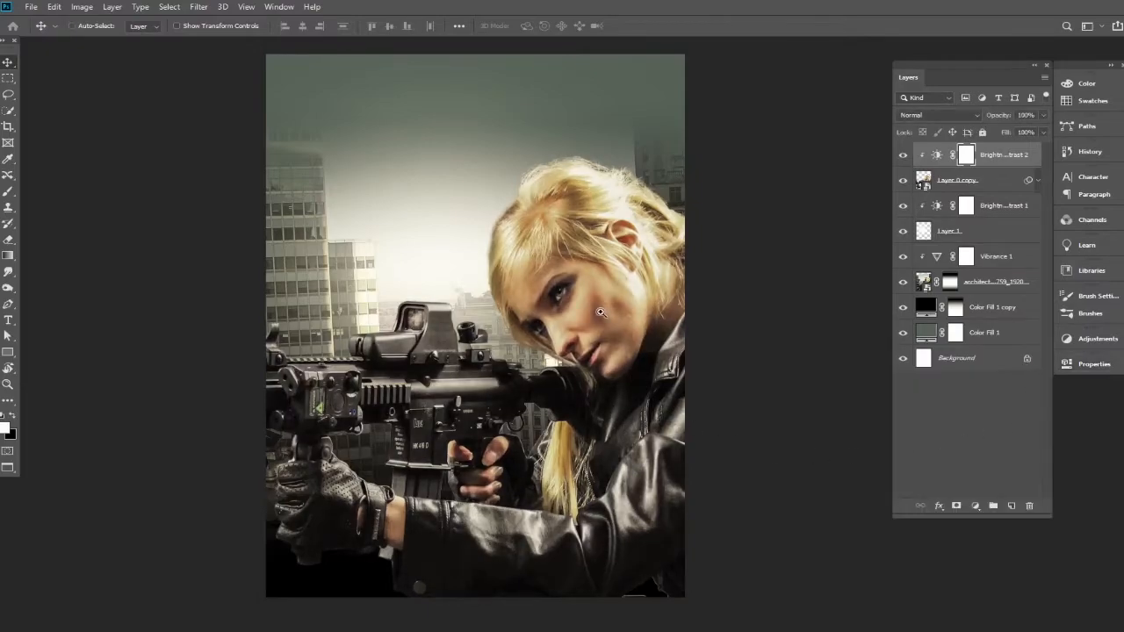
# Add a new layer clipped to the woman's cutout, fill it with 50% gray and set its blend mode to Overlay
pyautogui.keyDown('ctrl'); pyautogui.click(588, 314); pyautogui.keyUp('ctrl')
pyautogui.keyDown('alt'); pyautogui.click(574, 339); pyautogui.keyUp('alt')
pyautogui.moveTo(586, 339); pyautogui.dragTo(586, 321)
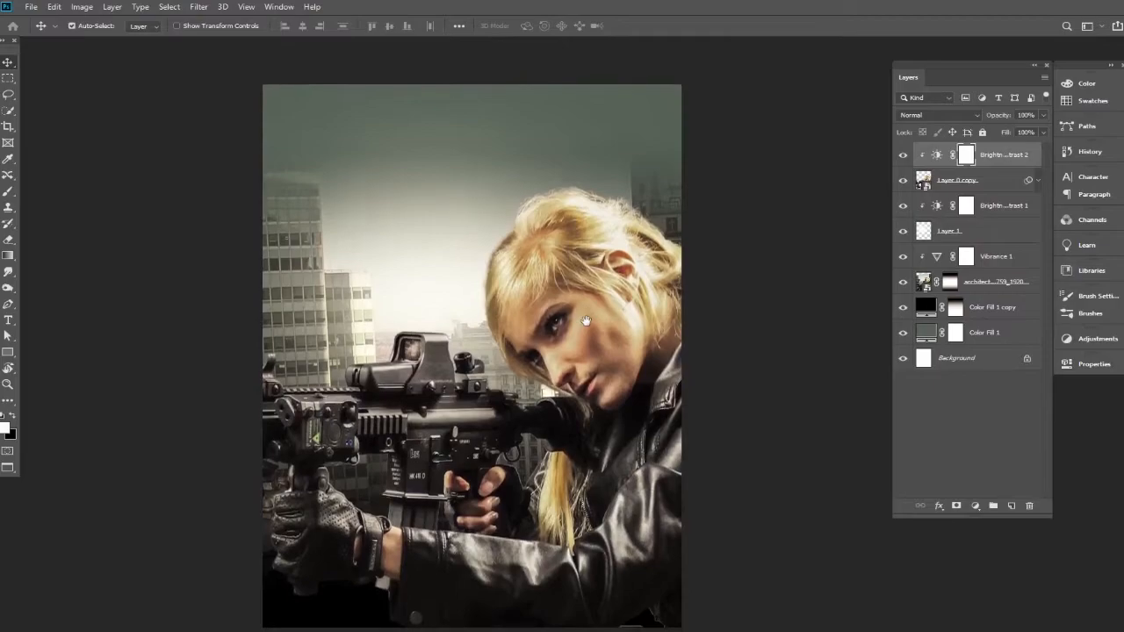
pyautogui.click(1012, 506)
pyautogui.keyDown('alt'); pyautogui.click(948, 166); pyautogui.keyUp('alt')
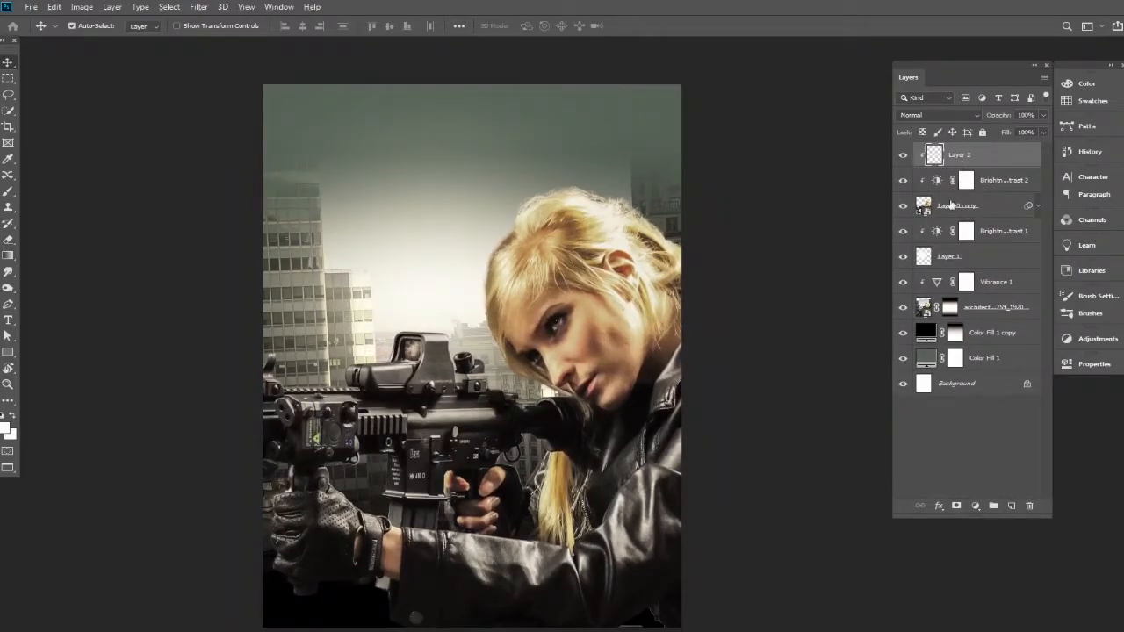
pyautogui.click(54, 6)
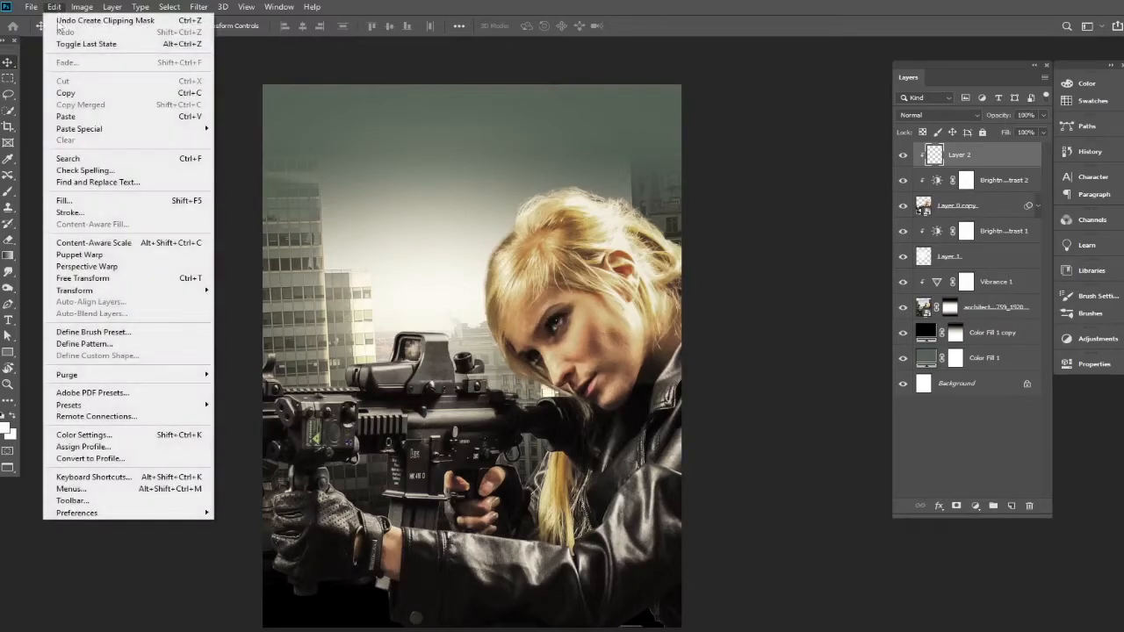
pyautogui.click(80, 200)
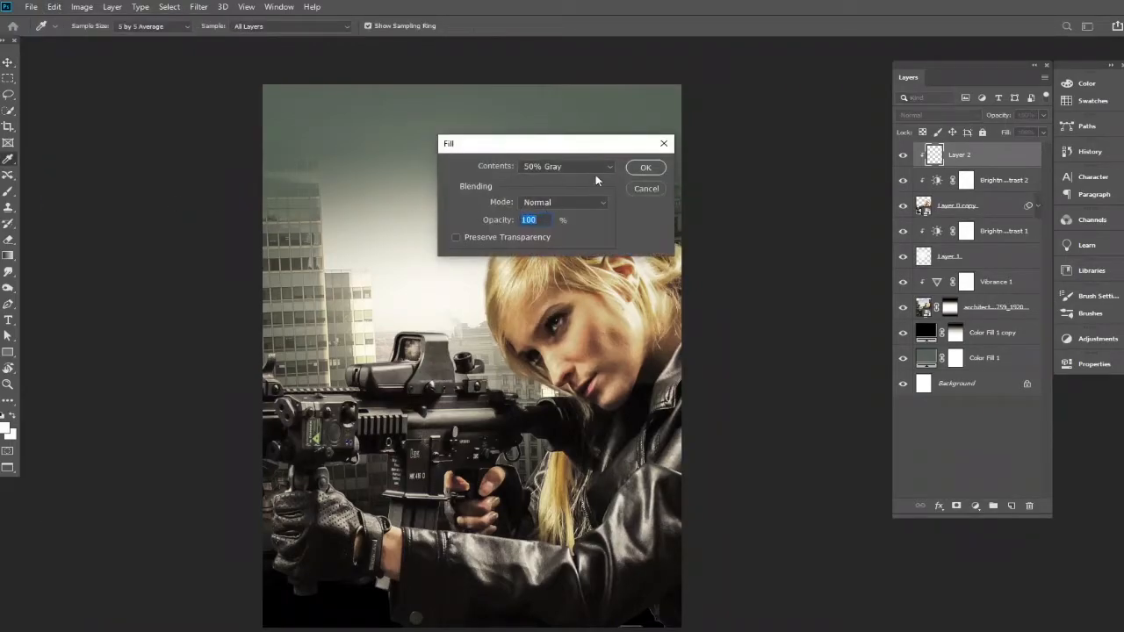
pyautogui.click(645, 166)
pyautogui.click(961, 117)
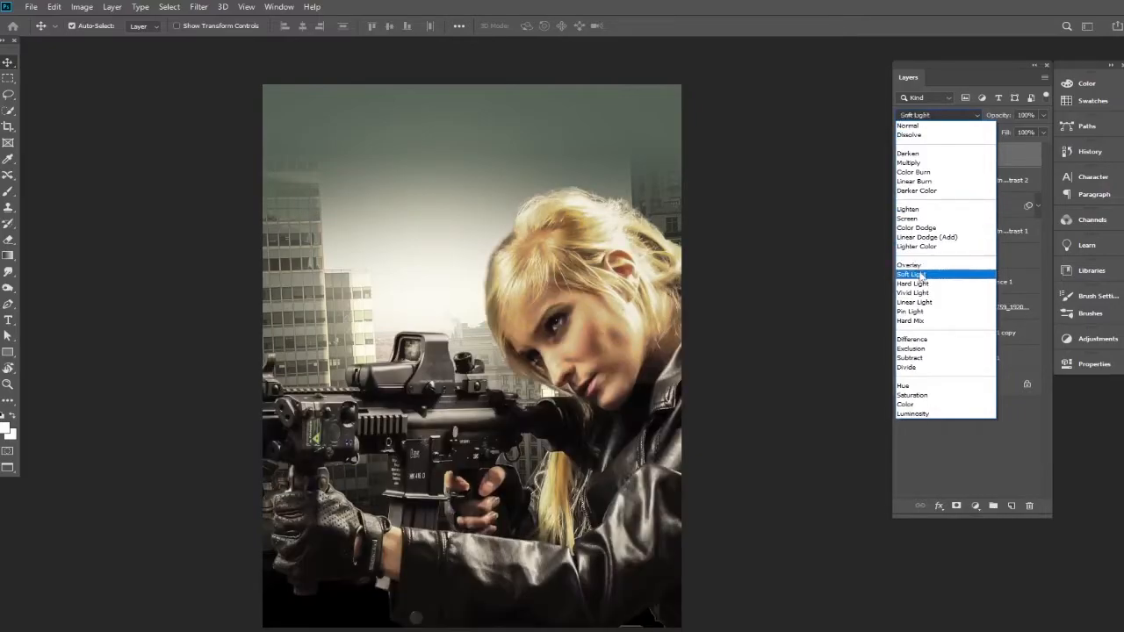
pyautogui.click(919, 264)
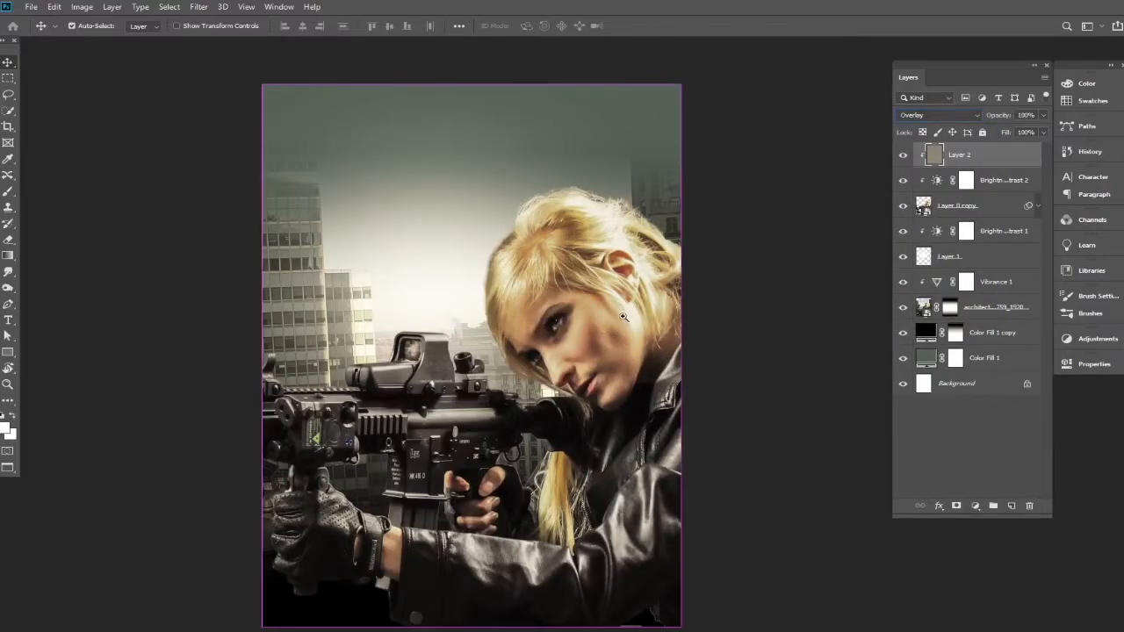
# Darken the shadows of the woman's jacket, rifle and hands on the gray layer using the Burn tool at size 125, midtones and 100% exposure
pyautogui.scroll(2, 619, 316)
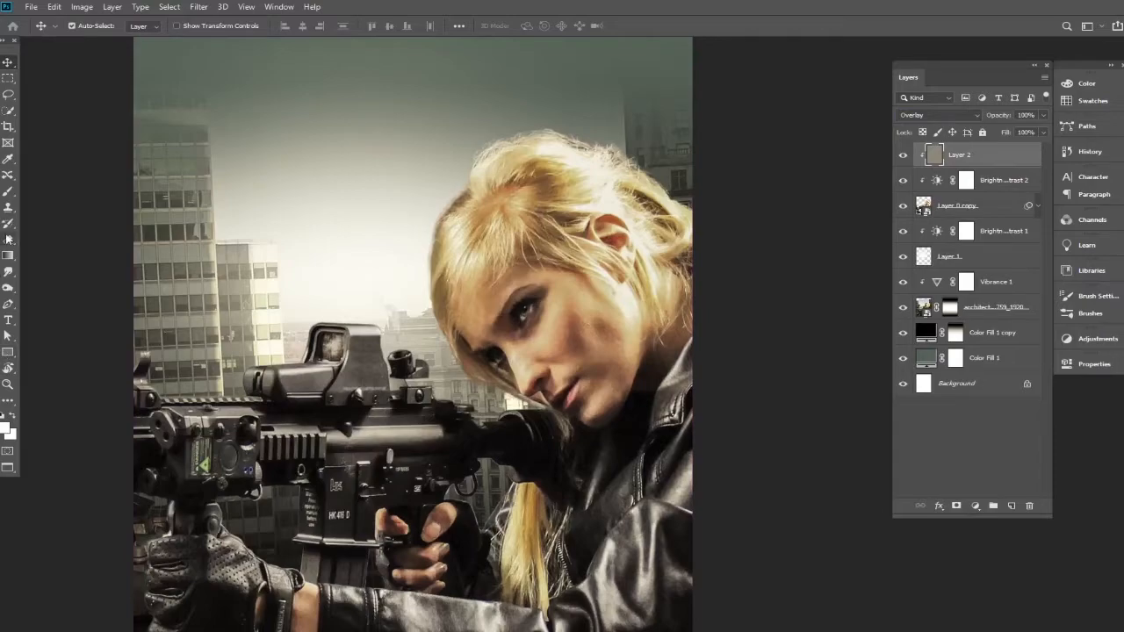
pyautogui.moveTo(8, 288); pyautogui.dragTo(62, 304)
pyautogui.scroll(2, 511, 289)
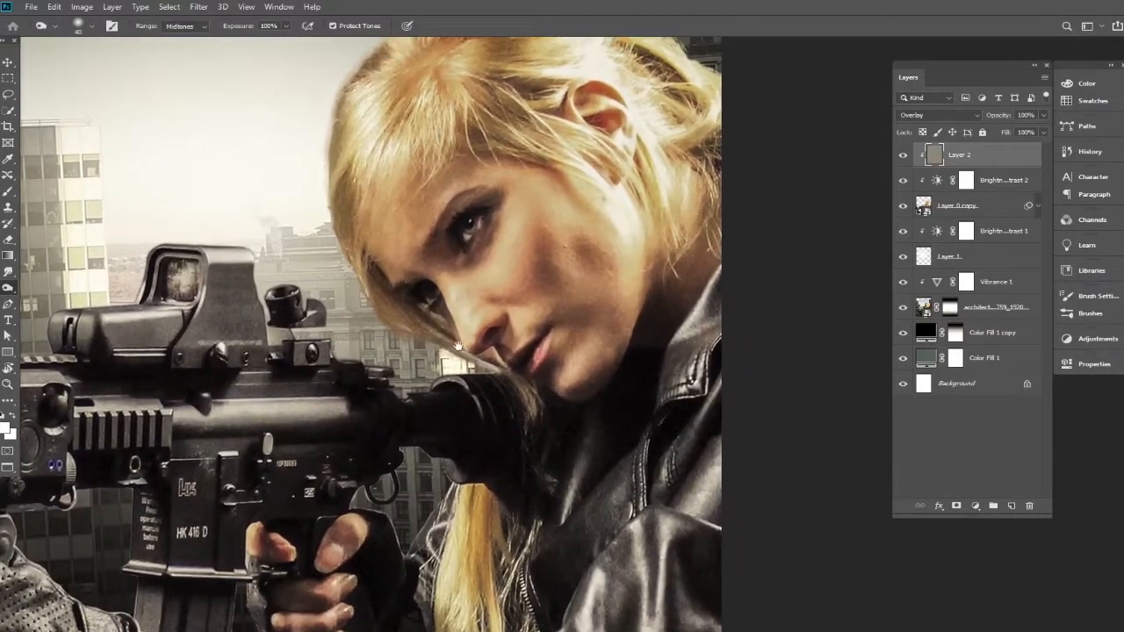
pyautogui.moveTo(458, 346); pyautogui.dragTo(465, 405)
pyautogui.moveTo(441, 355); pyautogui.dragTo(307, 206)
pyautogui.moveTo(433, 365); pyautogui.dragTo(432, 238)
pyautogui.moveTo(448, 386); pyautogui.dragTo(456, 322)
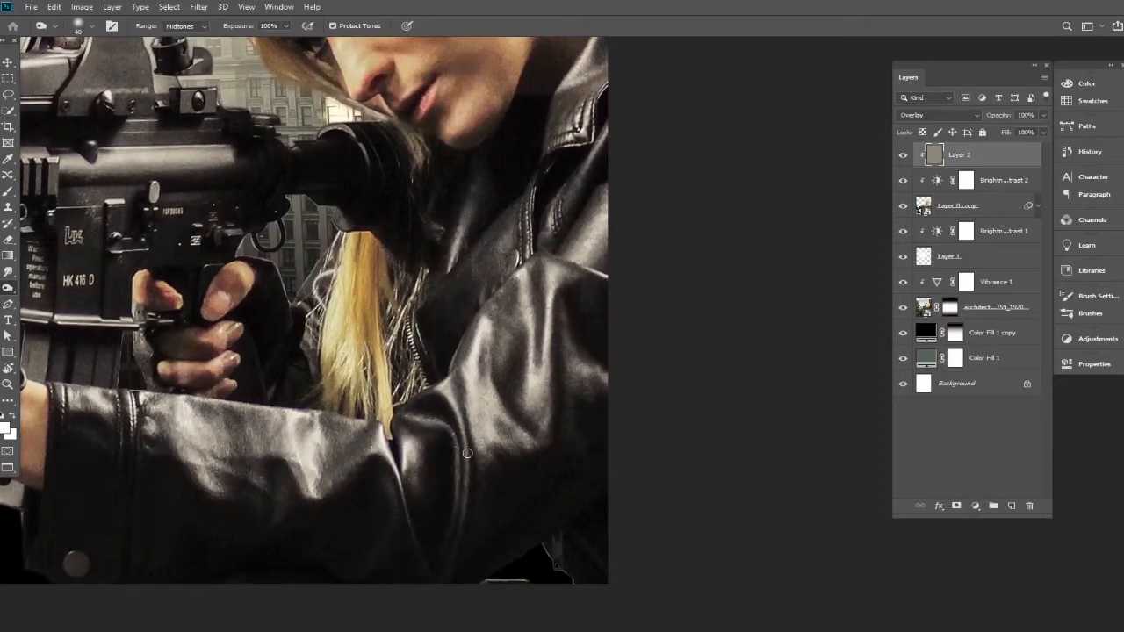
pyautogui.press(']')
pyautogui.press(']')
pyautogui.press(']')
pyautogui.press(']')
pyautogui.press(']')
pyautogui.press(']')
pyautogui.press(']')
pyautogui.press(']')
pyautogui.moveTo(585, 378)
pyautogui.mouseDown()
pyautogui.moveTo(572, 421)
pyautogui.moveTo(607, 116)
pyautogui.mouseUp()
pyautogui.moveTo(457, 231); pyautogui.dragTo(509, 343)
pyautogui.moveTo(434, 269)
pyautogui.mouseDown()
pyautogui.moveTo(179, 348)
pyautogui.moveTo(306, 464)
pyautogui.moveTo(225, 249)
pyautogui.mouseUp()
pyautogui.moveTo(109, 207)
pyautogui.mouseDown()
pyautogui.moveTo(310, 319)
pyautogui.moveTo(264, 386)
pyautogui.moveTo(342, 377)
pyautogui.mouseUp()
pyautogui.moveTo(492, 229); pyautogui.dragTo(378, 325)
pyautogui.moveTo(243, 422)
pyautogui.mouseDown()
pyautogui.moveTo(415, 359)
pyautogui.moveTo(352, 290)
pyautogui.moveTo(325, 606)
pyautogui.moveTo(220, 361)
pyautogui.mouseUp()
pyautogui.moveTo(382, 401); pyautogui.dragTo(671, 360)
pyautogui.moveTo(689, 296); pyautogui.dragTo(480, 467)
pyautogui.moveTo(545, 352); pyautogui.dragTo(480, 466)
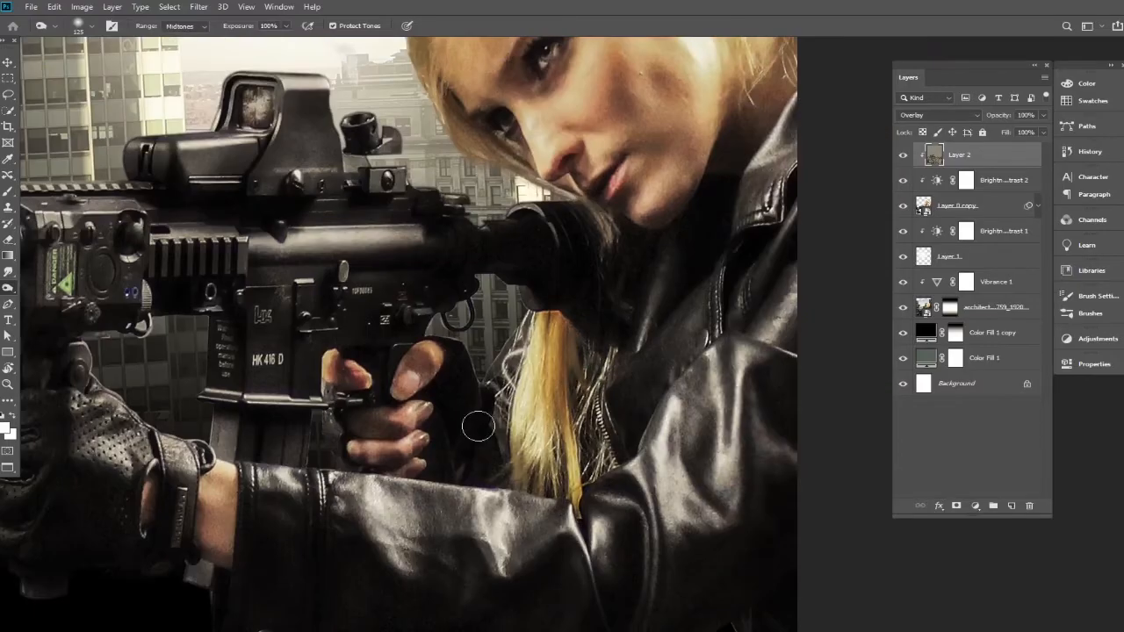
pyautogui.moveTo(498, 112); pyautogui.dragTo(436, 423)
pyautogui.moveTo(658, 205); pyautogui.dragTo(716, 227)
# Brighten the highlights in the woman's hair and face on the gray layer using the Dodge tool at size 40, midtones and 100% exposure
pyautogui.hotkey('ctrl', '-')
pyautogui.hotkey('ctrl', '-')
pyautogui.rightClick(8, 288)
pyautogui.click(53, 286)
pyautogui.hotkey('ctrl', '+')
pyautogui.hotkey('ctrl', '+')
pyautogui.moveTo(493, 397); pyautogui.dragTo(366, 397)
pyautogui.moveTo(285, 303)
pyautogui.mouseDown()
pyautogui.moveTo(321, 303)
pyautogui.moveTo(265, 287)
pyautogui.mouseUp()
pyautogui.moveTo(439, 131); pyautogui.dragTo(434, 307)
pyautogui.moveTo(451, 230); pyautogui.dragTo(405, 299)
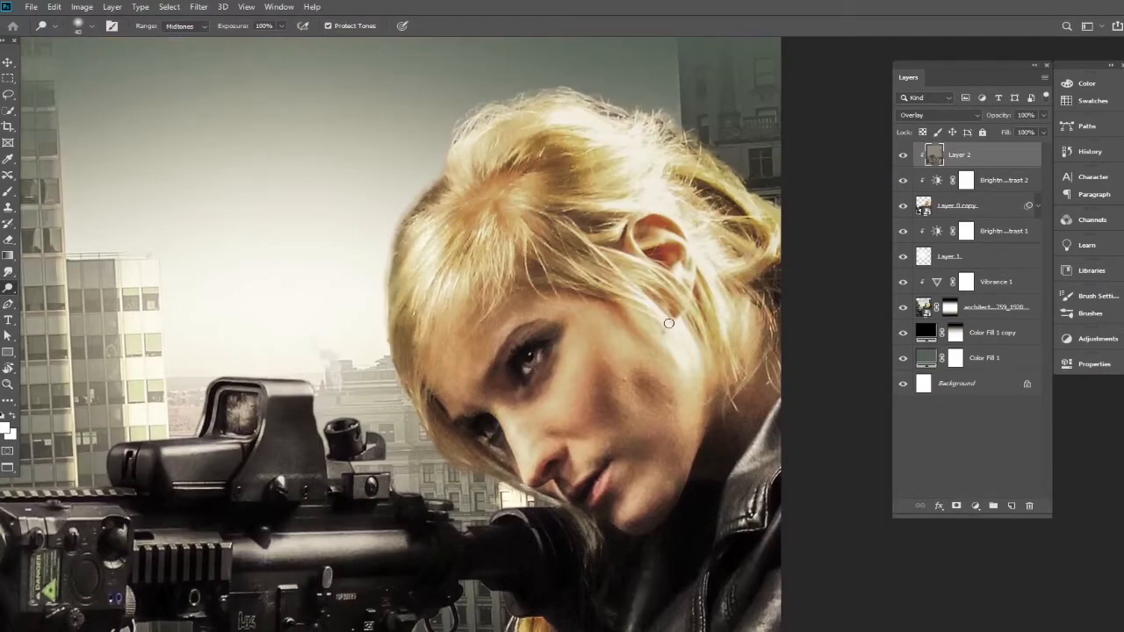
pyautogui.moveTo(510, 439); pyautogui.dragTo(415, 255)
# Dodge the highlights on the woman's hands, glove, jacket sleeve and rifle on the gray layer
pyautogui.press('[')
pyautogui.press('[')
pyautogui.press('[')
pyautogui.press('[')
pyautogui.moveTo(563, 474); pyautogui.dragTo(544, 325)
pyautogui.moveTo(608, 335); pyautogui.dragTo(589, 444)
pyautogui.moveTo(534, 470); pyautogui.dragTo(541, 364)
pyautogui.moveTo(265, 65)
pyautogui.mouseDown()
pyautogui.moveTo(323, 203)
pyautogui.moveTo(441, 289)
pyautogui.moveTo(545, 257)
pyautogui.mouseUp()
pyautogui.moveTo(464, 461); pyautogui.dragTo(404, 455)
pyautogui.moveTo(382, 478); pyautogui.dragTo(380, 520)
pyautogui.moveTo(423, 518); pyautogui.dragTo(489, 303)
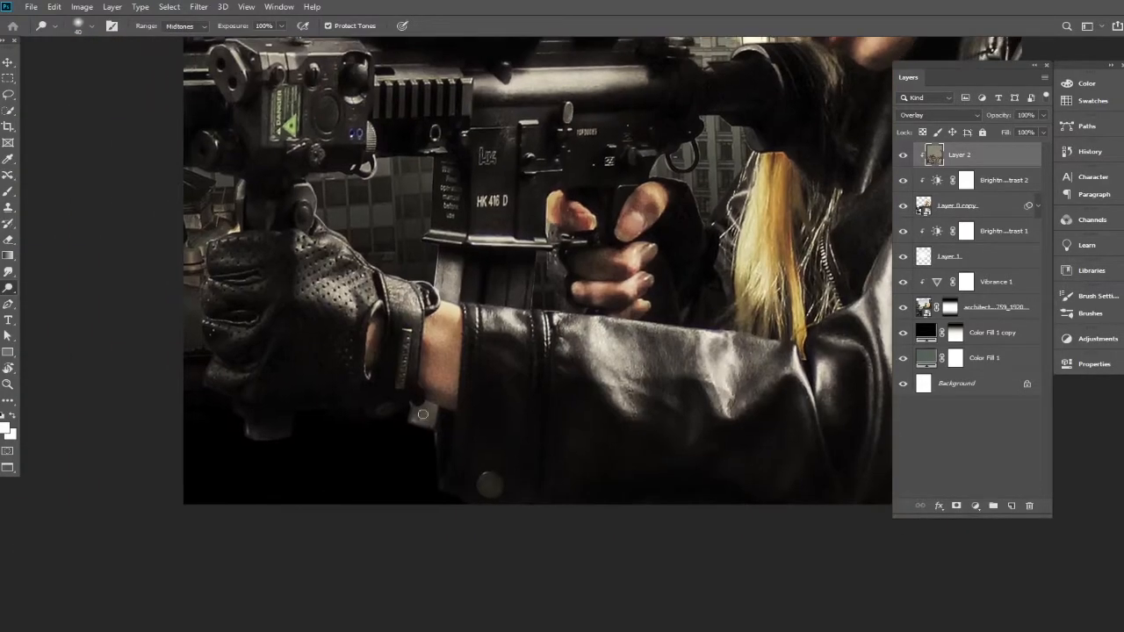
pyautogui.moveTo(369, 131); pyautogui.dragTo(465, 435)
pyautogui.moveTo(429, 353); pyautogui.dragTo(325, 358)
pyautogui.moveTo(355, 396); pyautogui.dragTo(355, 448)
pyautogui.moveTo(430, 433)
pyautogui.mouseDown()
pyautogui.moveTo(466, 558)
pyautogui.moveTo(485, 530)
pyautogui.mouseUp()
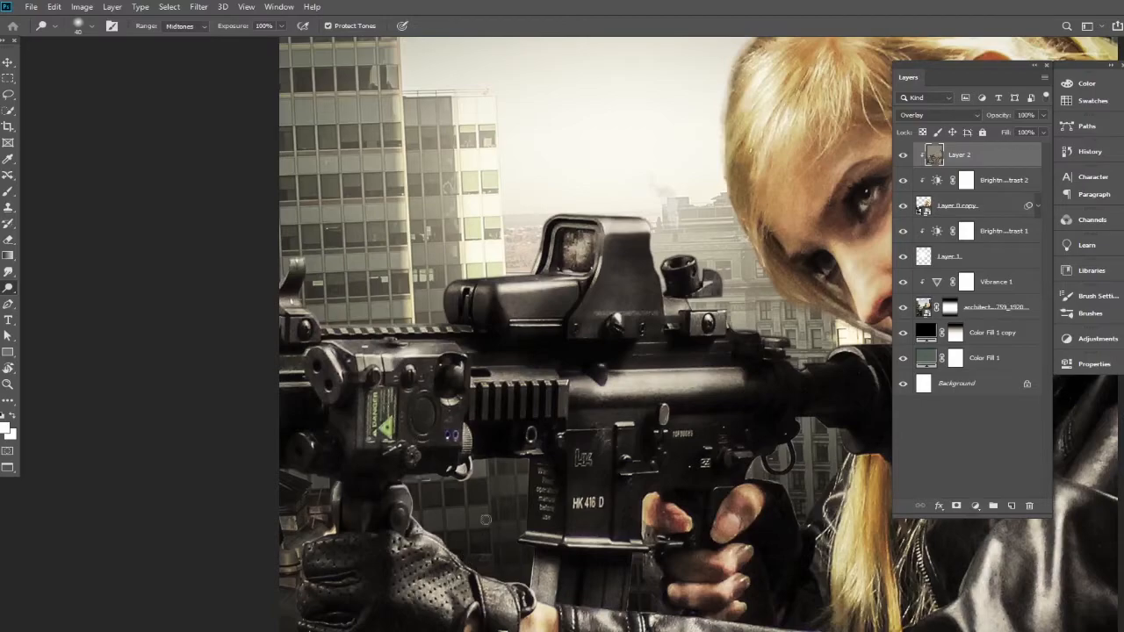
# Compare the whole poster with and without the dodge-and-burn layer, then leave the Dodge tool for the Move tool
pyautogui.keyDown('alt'); pyautogui.click(444, 347); pyautogui.keyUp('alt')
pyautogui.keyDown('alt'); pyautogui.click(444, 347); pyautogui.keyUp('alt')
pyautogui.keyDown('alt'); pyautogui.click(444, 347); pyautogui.keyUp('alt')
pyautogui.moveTo(561, 321); pyautogui.dragTo(533, 353)
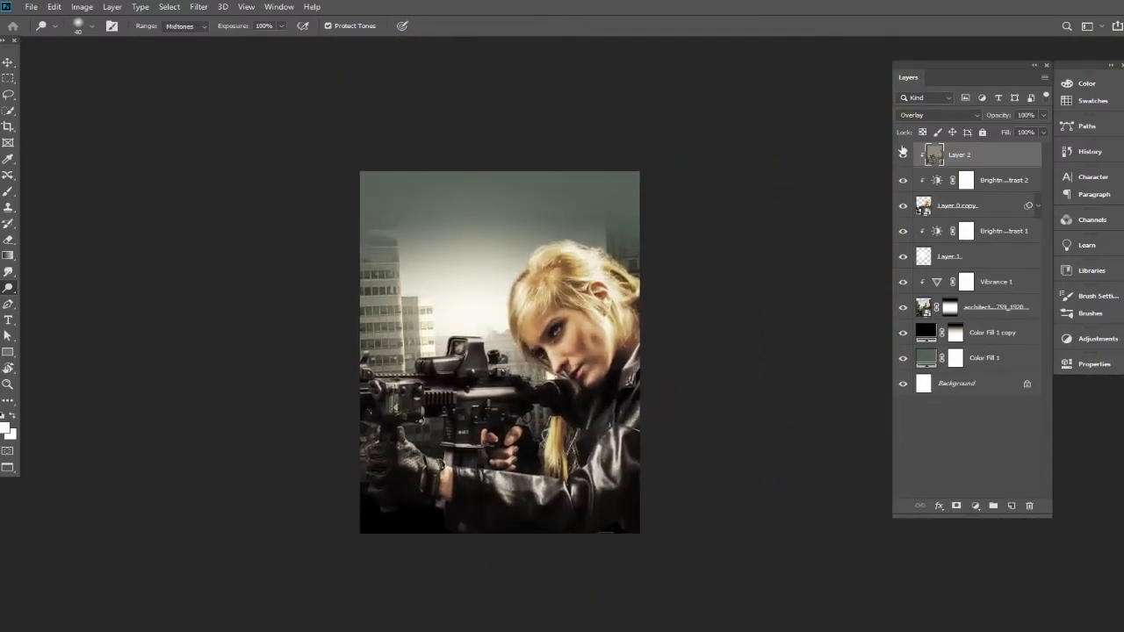
pyautogui.click(903, 158)
pyautogui.click(902, 155)
pyautogui.scroll(1, 519, 315)
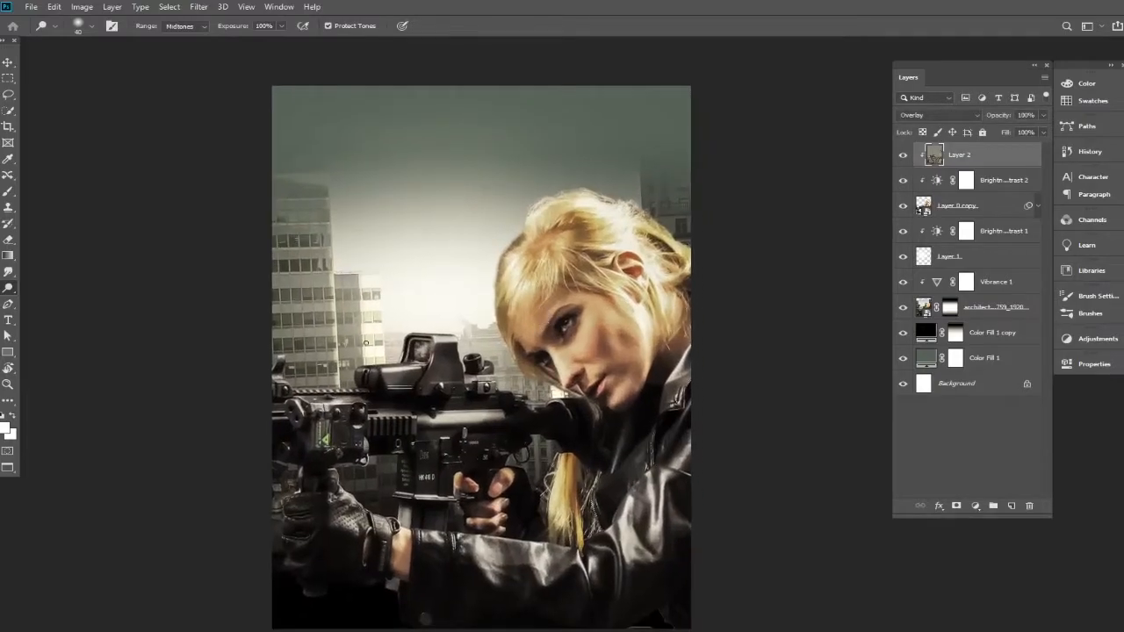
pyautogui.click(7, 62)
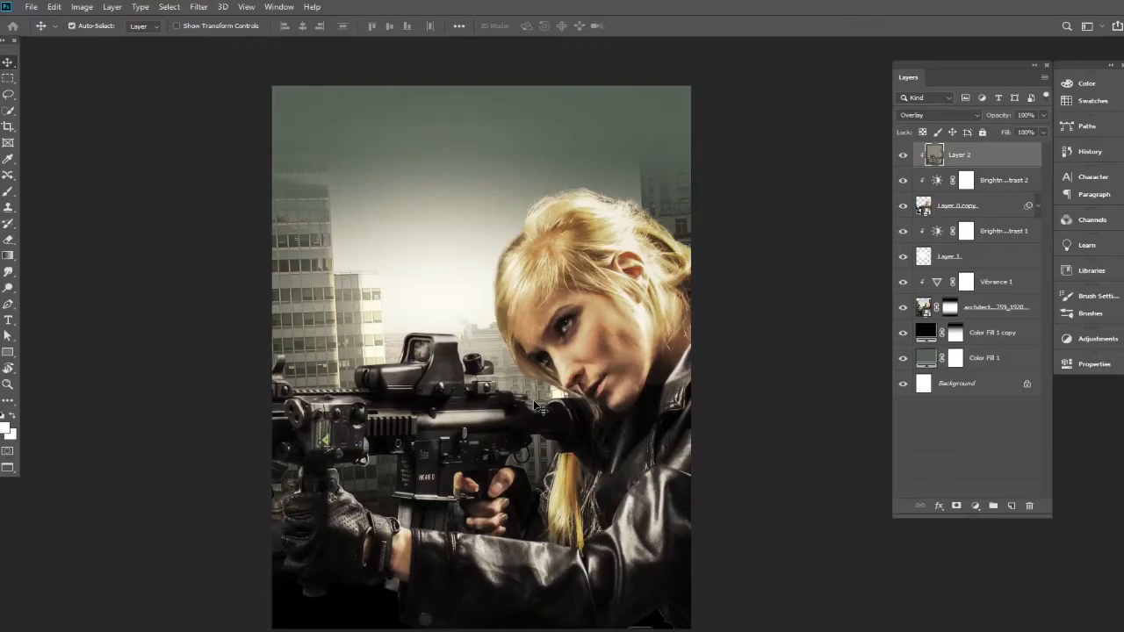
# Add a Levels adjustment clipped to the woman's cutout and darken its midtones to about 0.80
pyautogui.click(977, 508)
pyautogui.click(999, 343)
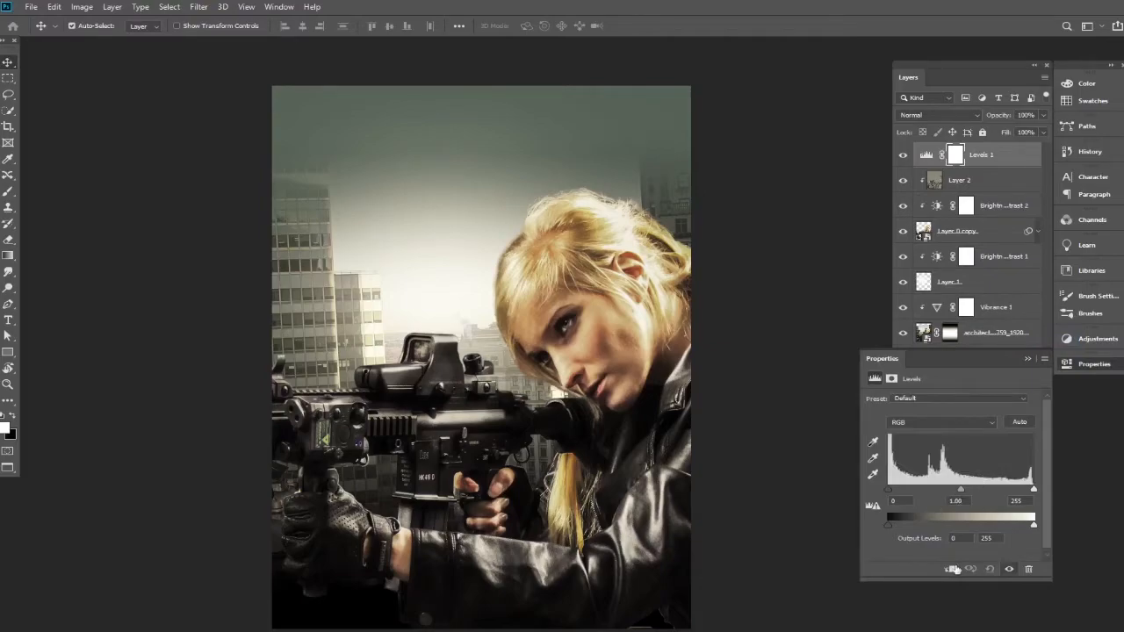
pyautogui.click(951, 570)
pyautogui.moveTo(962, 495); pyautogui.dragTo(972, 495)
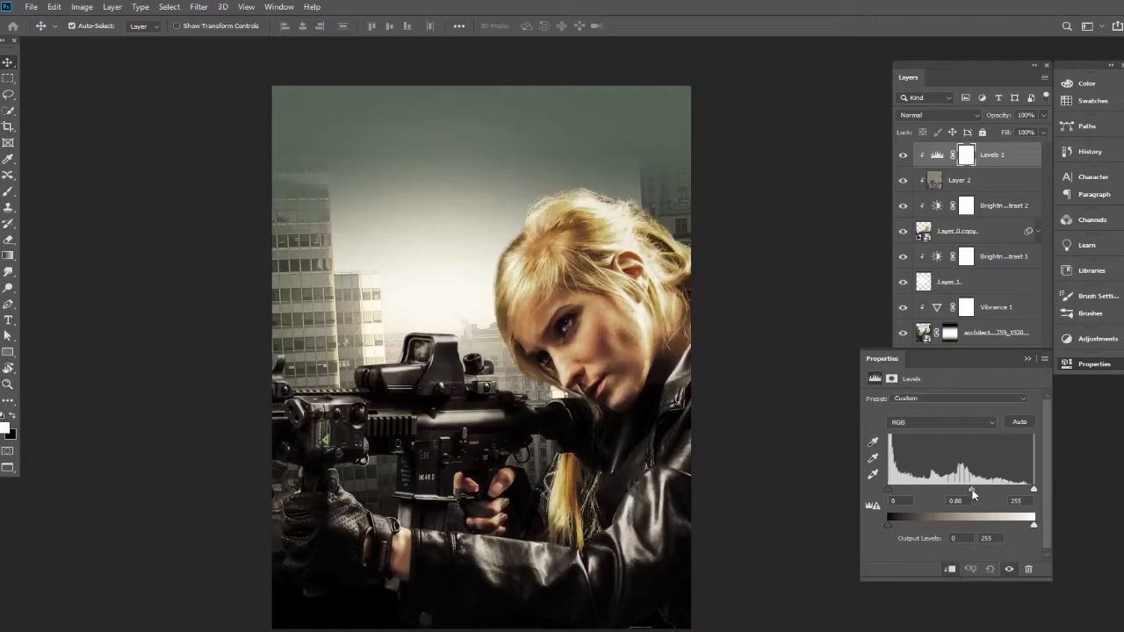
pyautogui.moveTo(969, 495); pyautogui.dragTo(972, 488)
pyautogui.click(1027, 359)
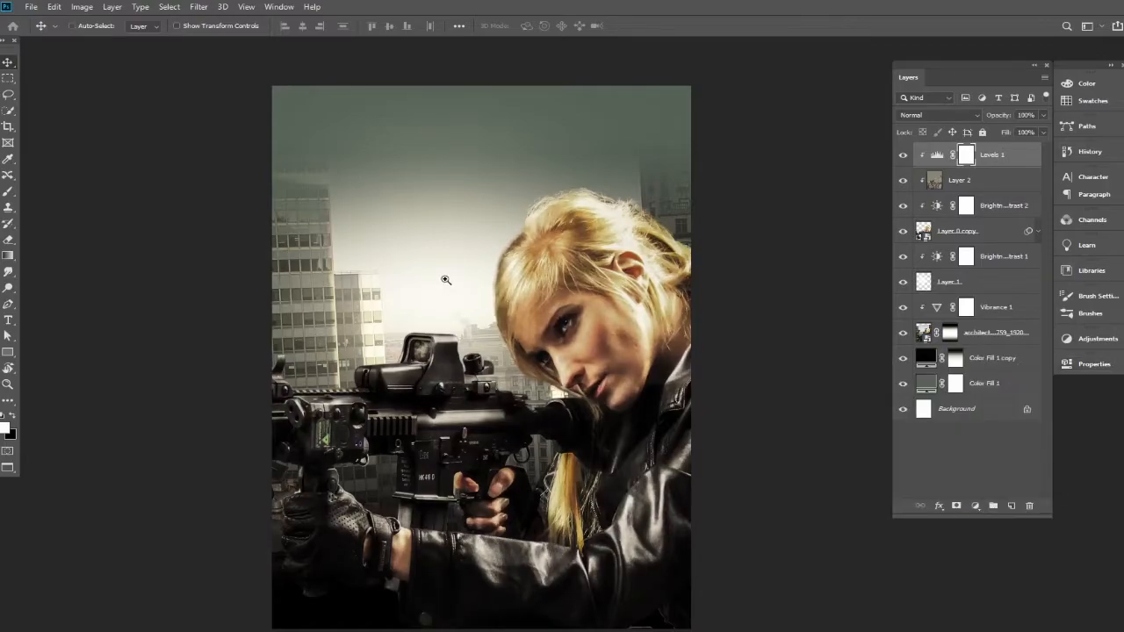
# Add an unclipped Curves adjustment over the whole poster, slightly lowering the midpoints of the RGB and blue curves
pyautogui.keyDown('ctrl'); pyautogui.click(490, 311); pyautogui.keyUp('ctrl')
pyautogui.keyDown('alt'); pyautogui.click(489, 302); pyautogui.keyUp('alt')
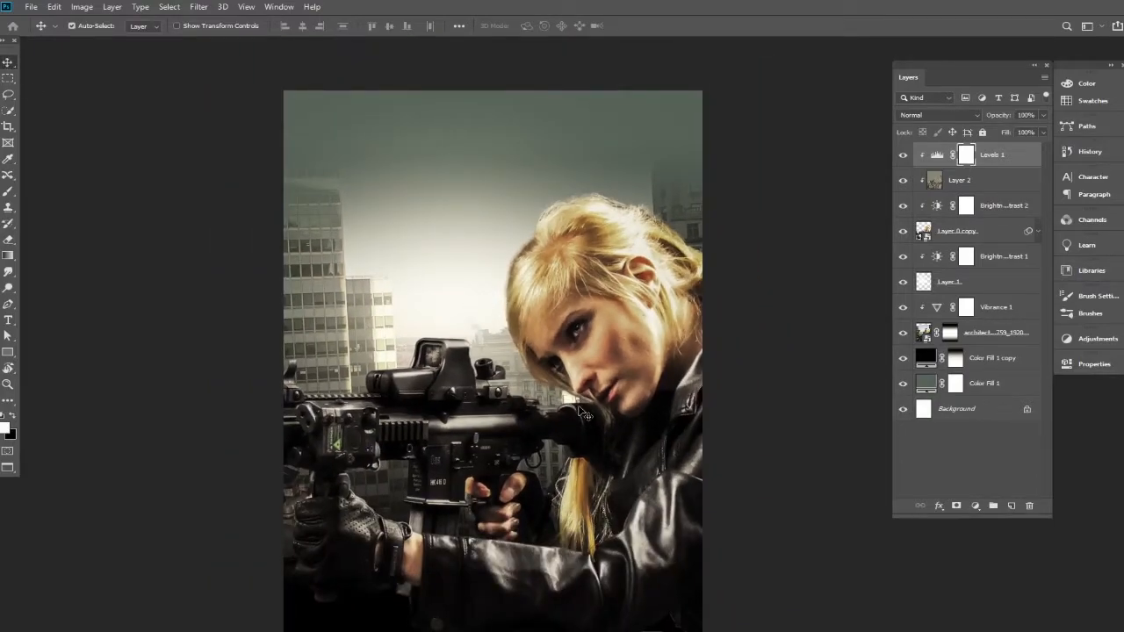
pyautogui.click(975, 506)
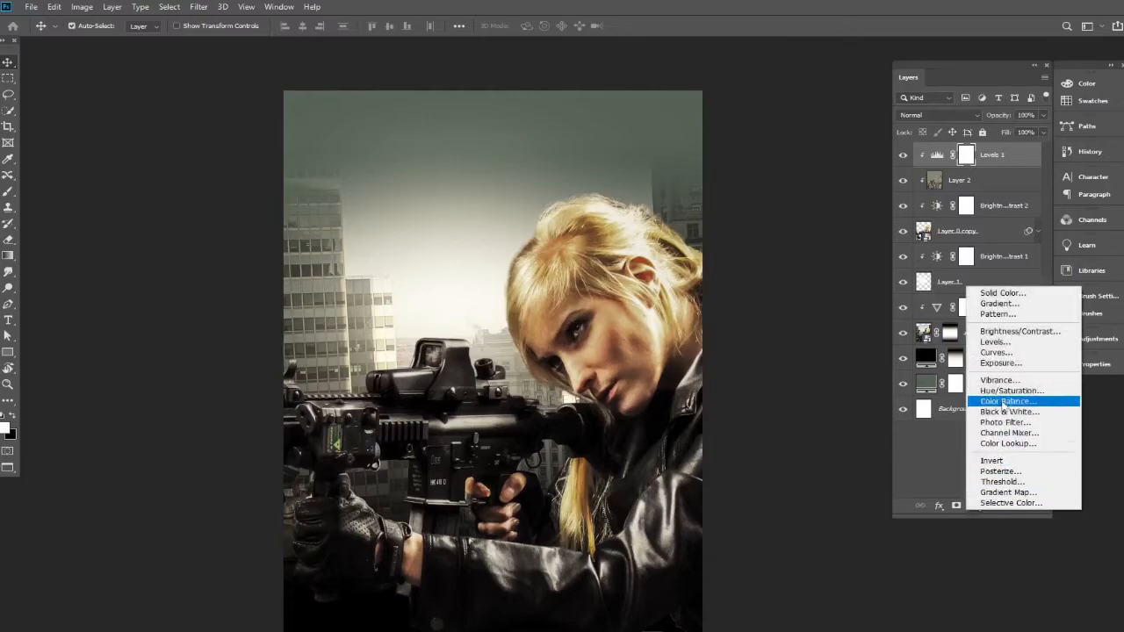
pyautogui.click(996, 353)
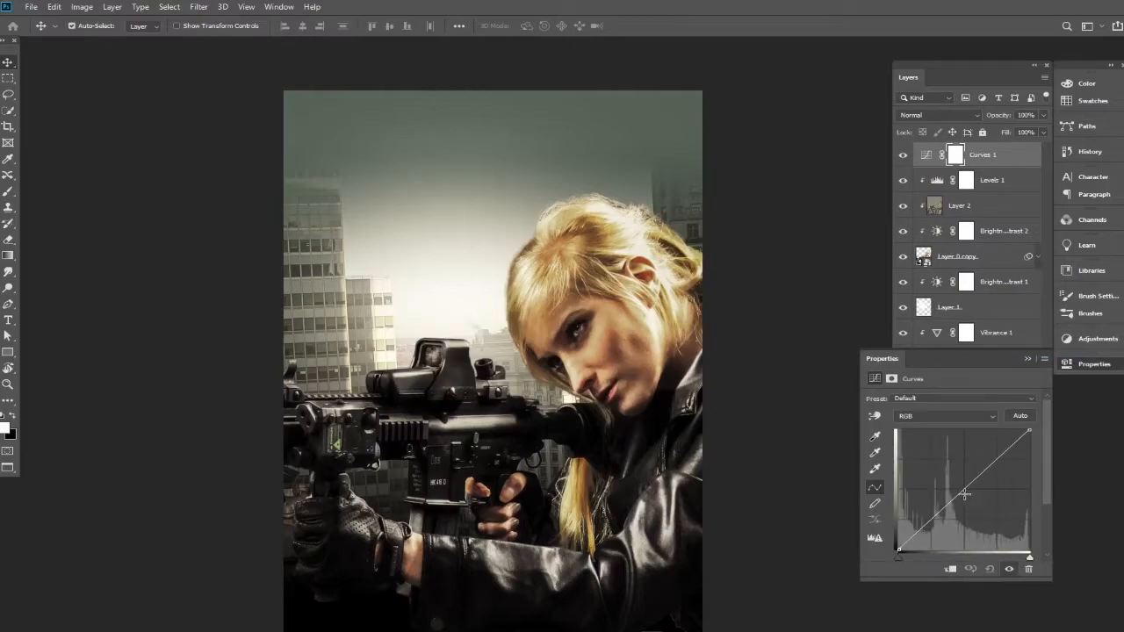
pyautogui.moveTo(966, 489); pyautogui.dragTo(970, 490)
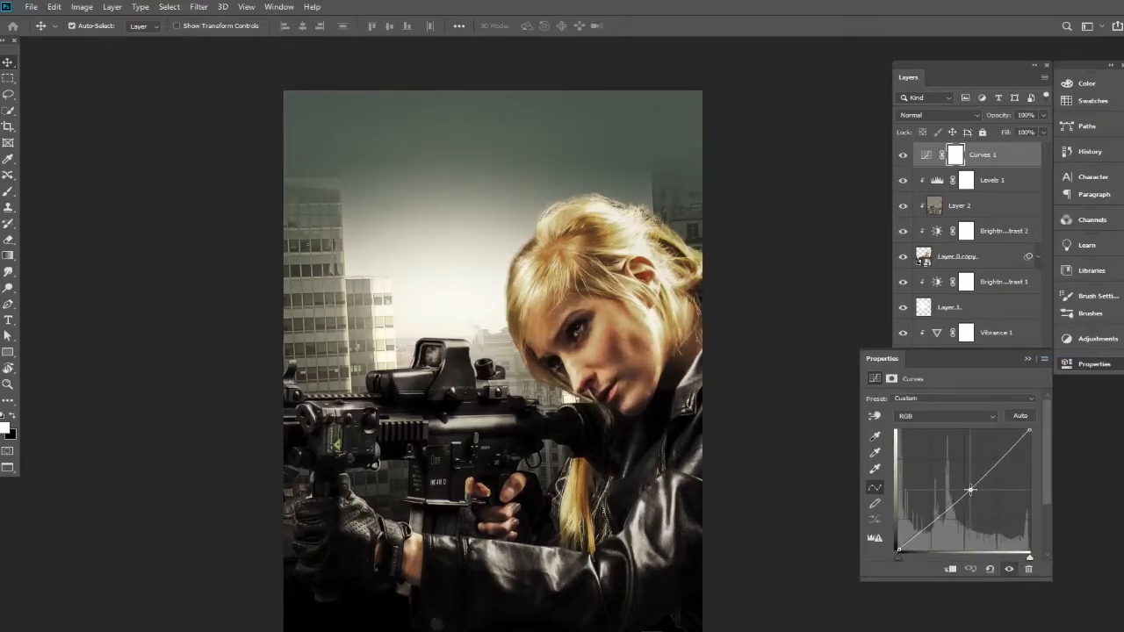
pyautogui.click(995, 416)
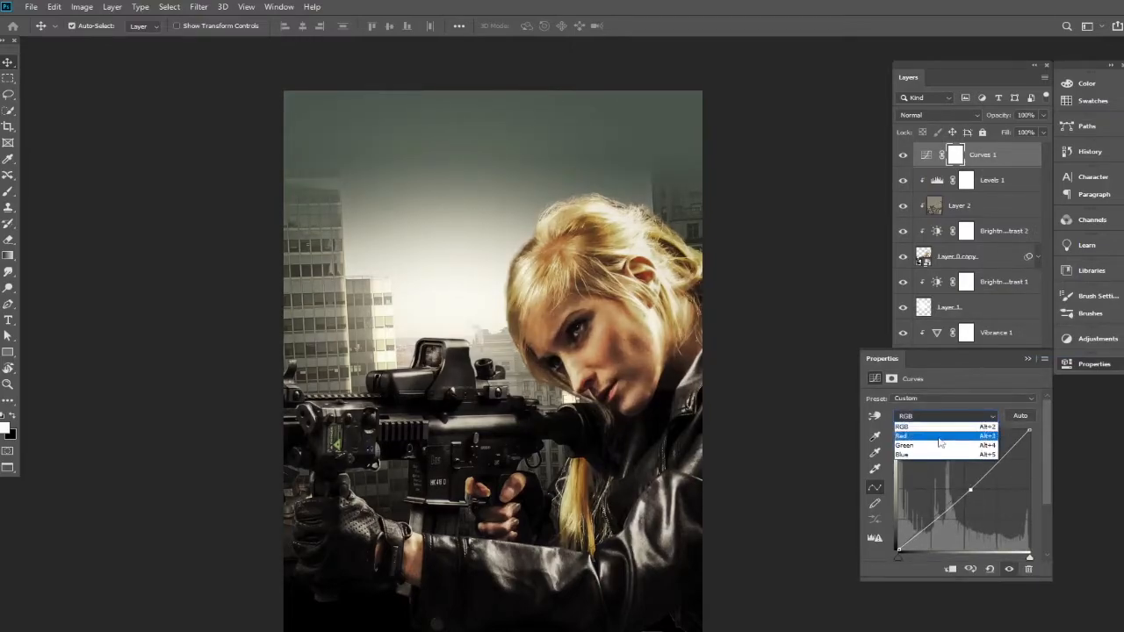
pyautogui.click(936, 447)
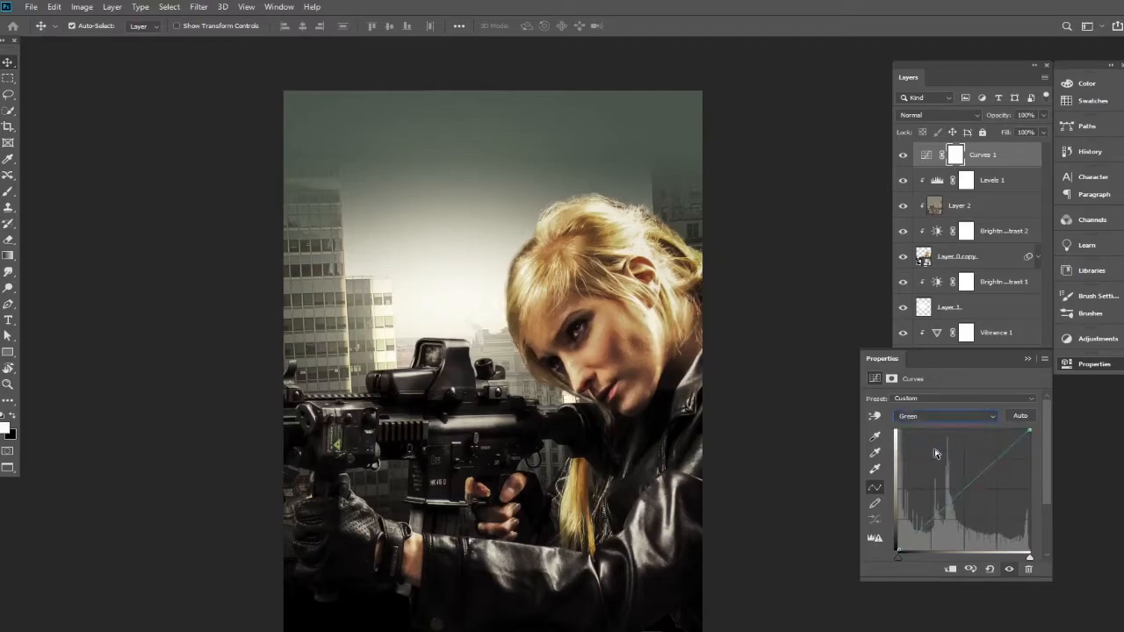
pyautogui.click(959, 420)
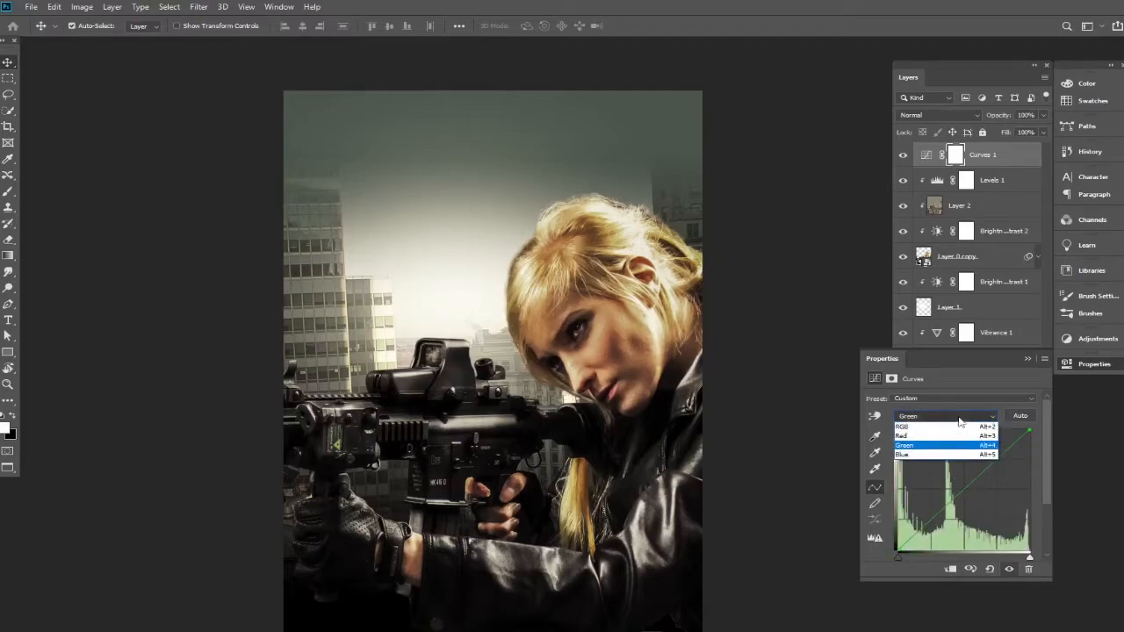
pyautogui.click(926, 456)
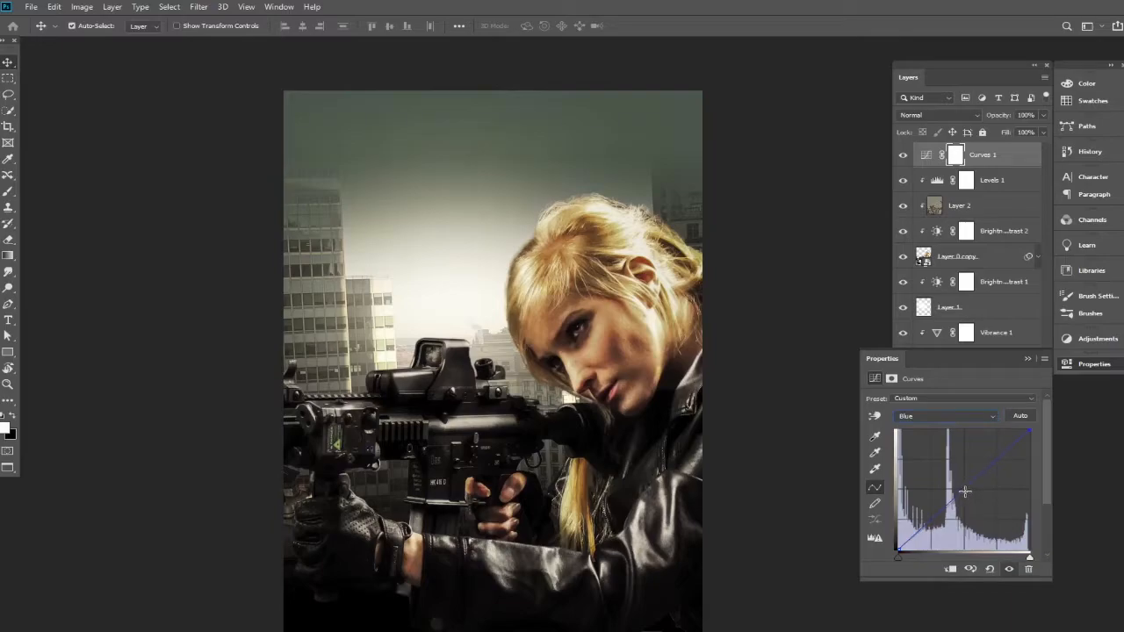
pyautogui.click(965, 493)
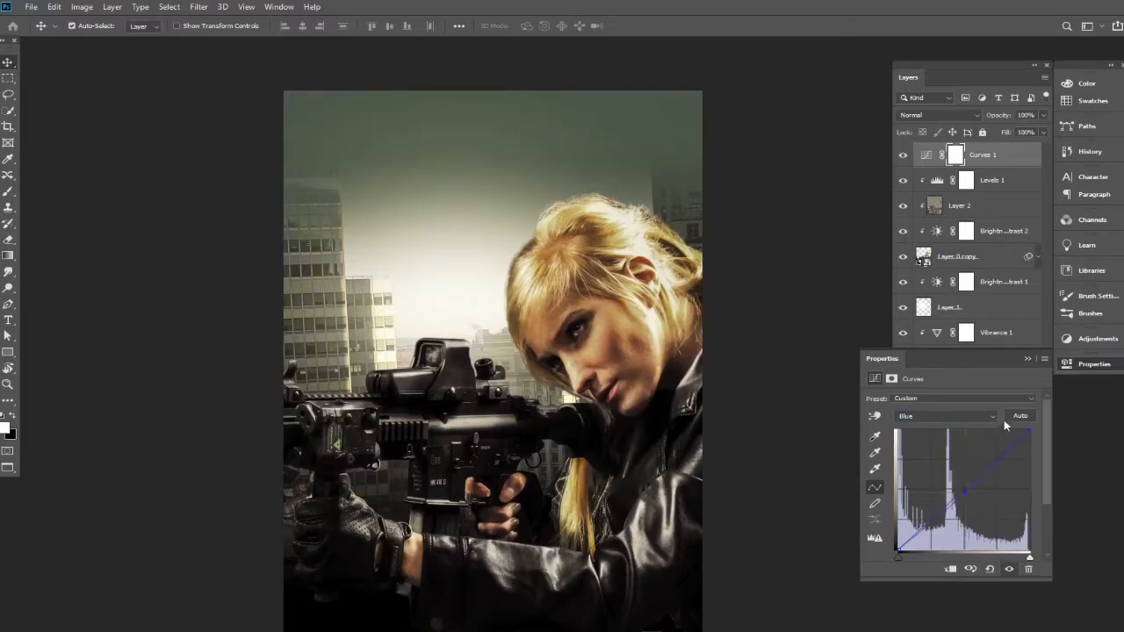
pyautogui.click(1027, 359)
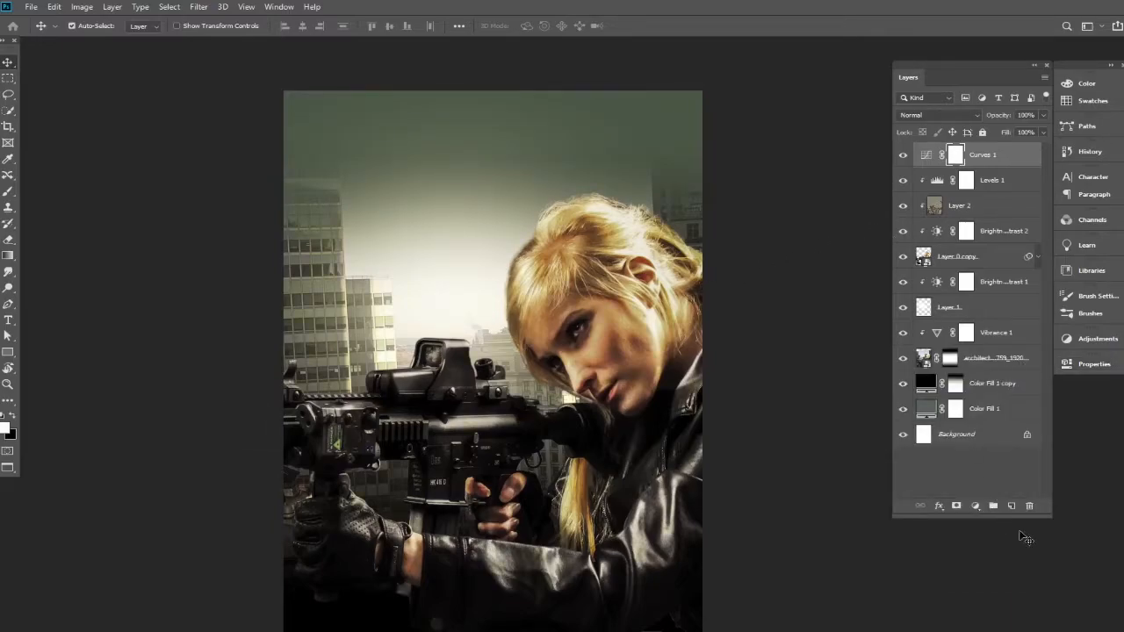
# Add a new layer above the Curves adjustment and dab a soft 400 px near-white glow in the sky beside the woman's face
pyautogui.click(1011, 506)
pyautogui.scroll(2, 552, 339)
pyautogui.moveTo(532, 344); pyautogui.dragTo(550, 345)
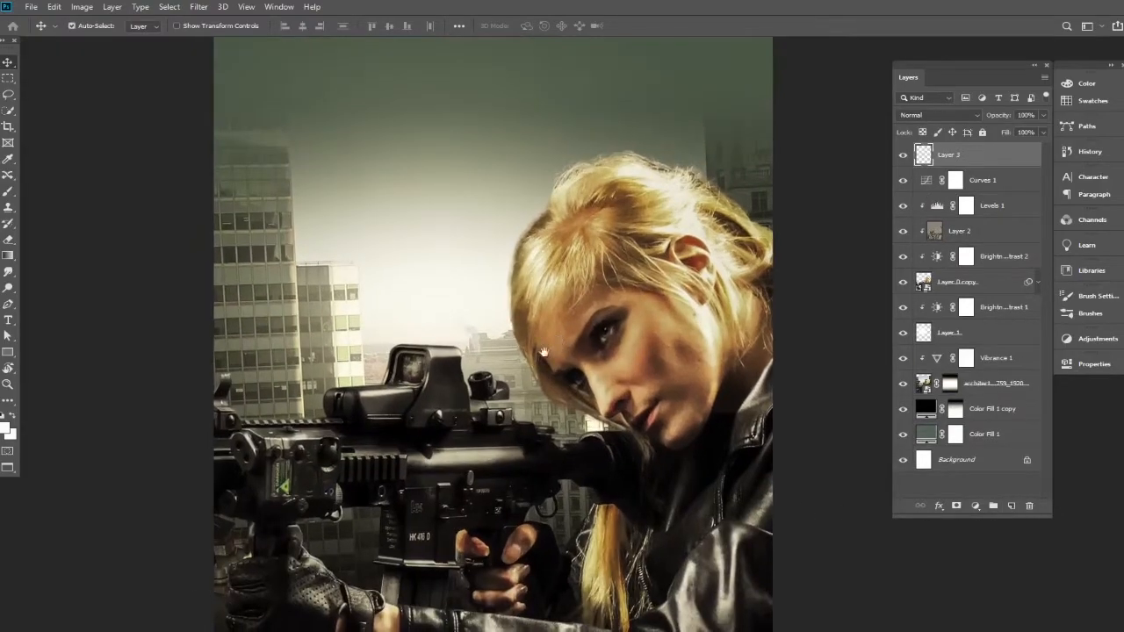
pyautogui.click(9, 192)
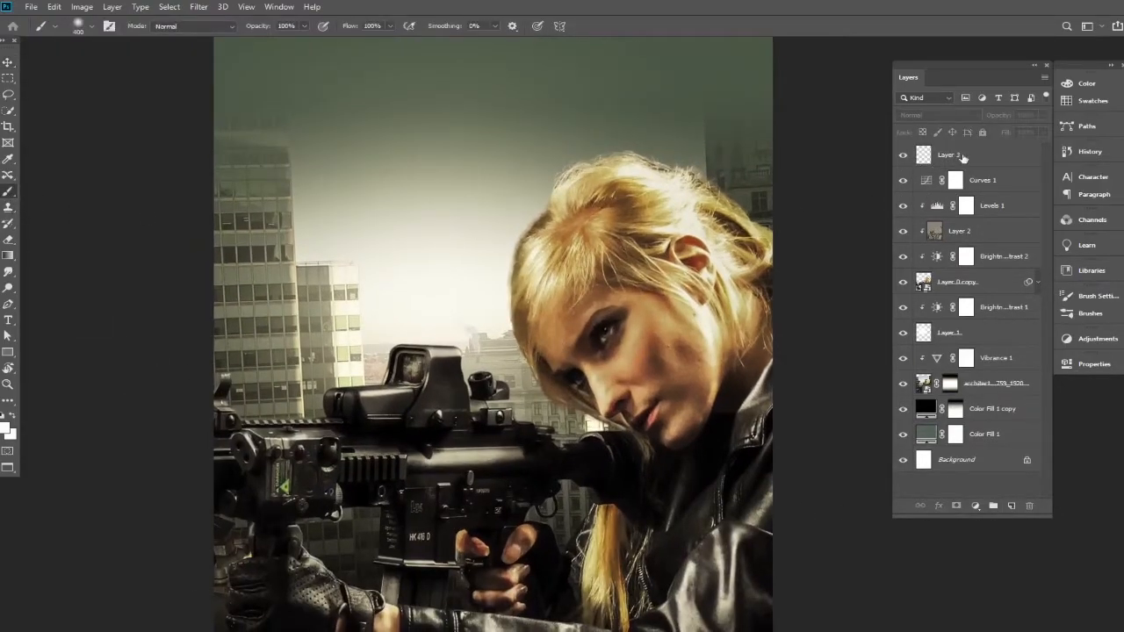
pyautogui.click(955, 158)
pyautogui.scroll(-2, 450, 271)
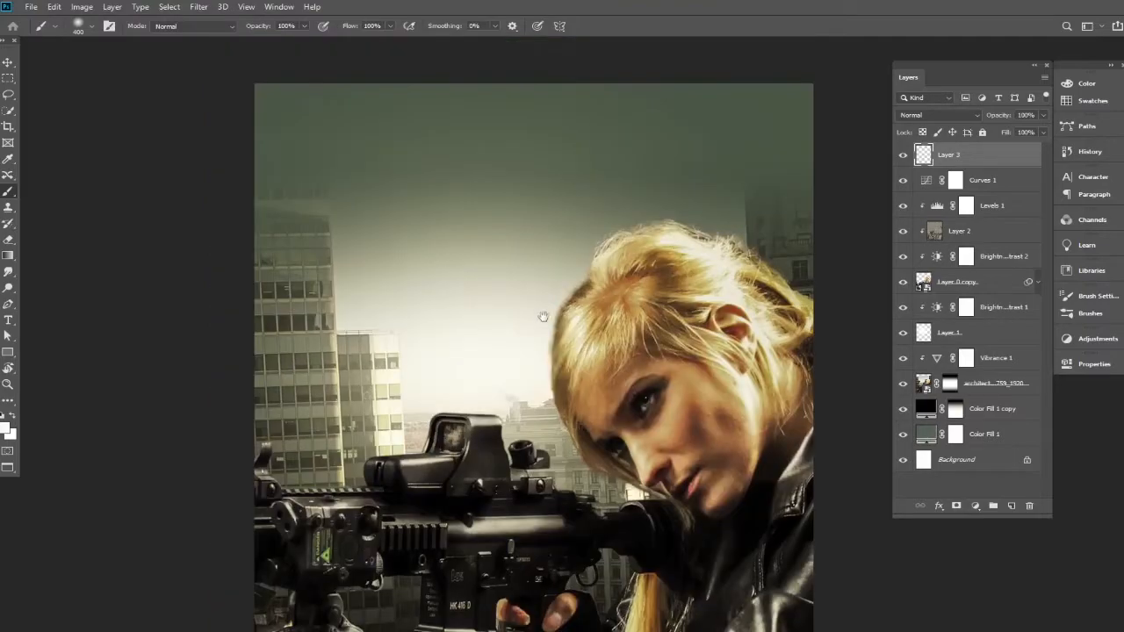
pyautogui.click(272, 28)
pyautogui.click(516, 380)
pyautogui.press('v')
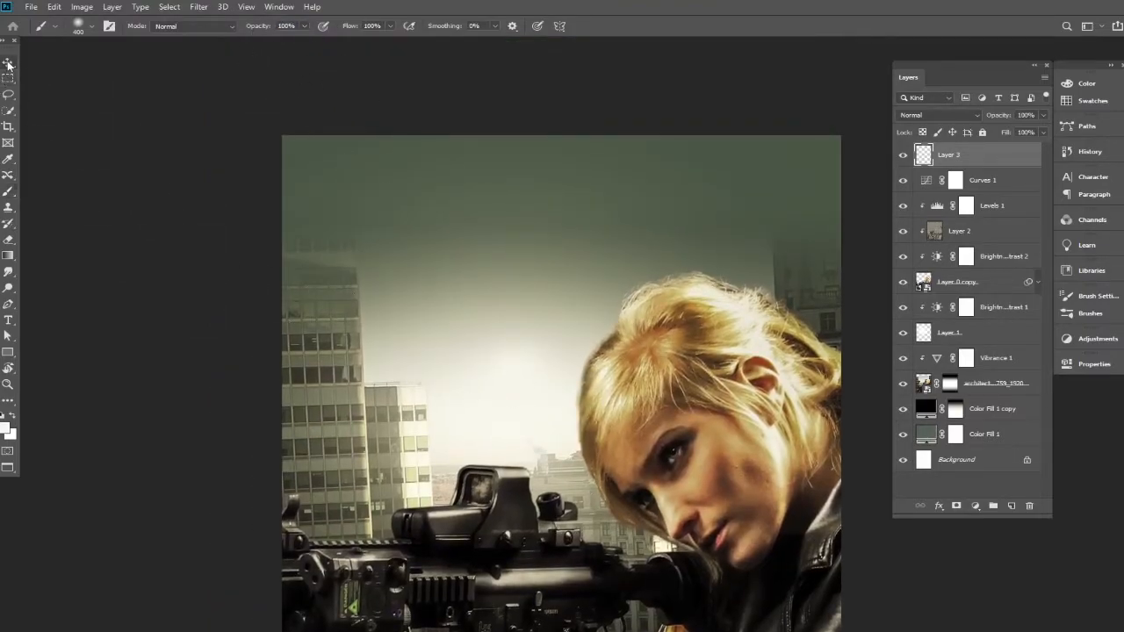
# Scale the glow spot up greatly and position it so it lights the upper-left sky and the buildings below
pyautogui.scroll(-2, 496, 276)
pyautogui.scroll(-1, 530, 319)
pyautogui.hotkey('ctrl', 't')
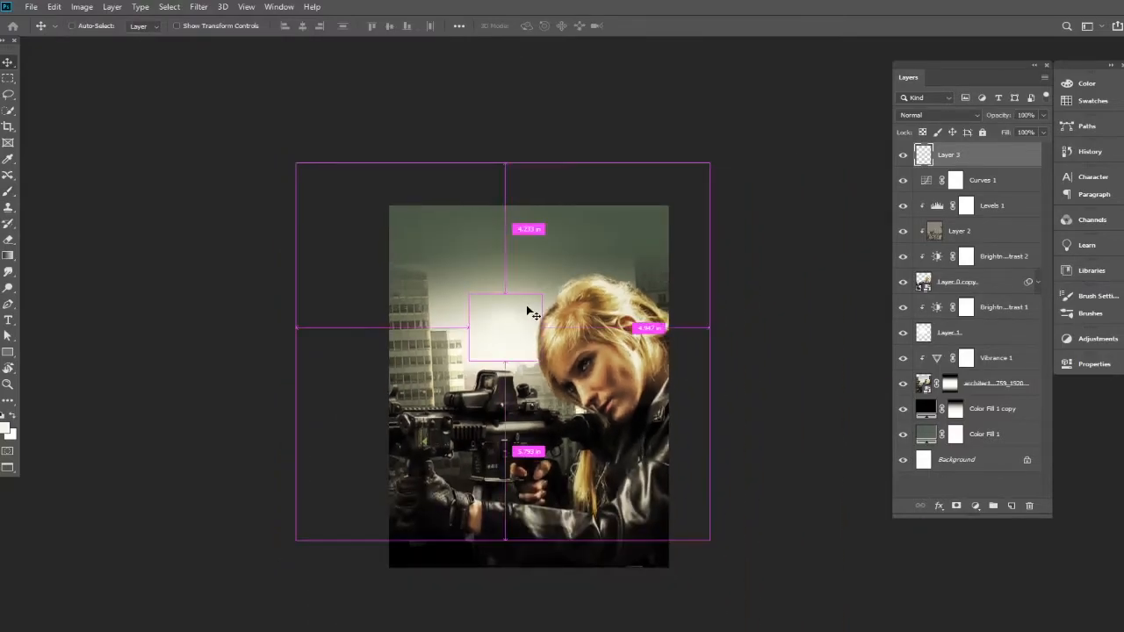
pyautogui.moveTo(217, 26); pyautogui.dragTo(574, 27)
pyautogui.moveTo(616, 331); pyautogui.dragTo(520, 252)
pyautogui.press('Return')
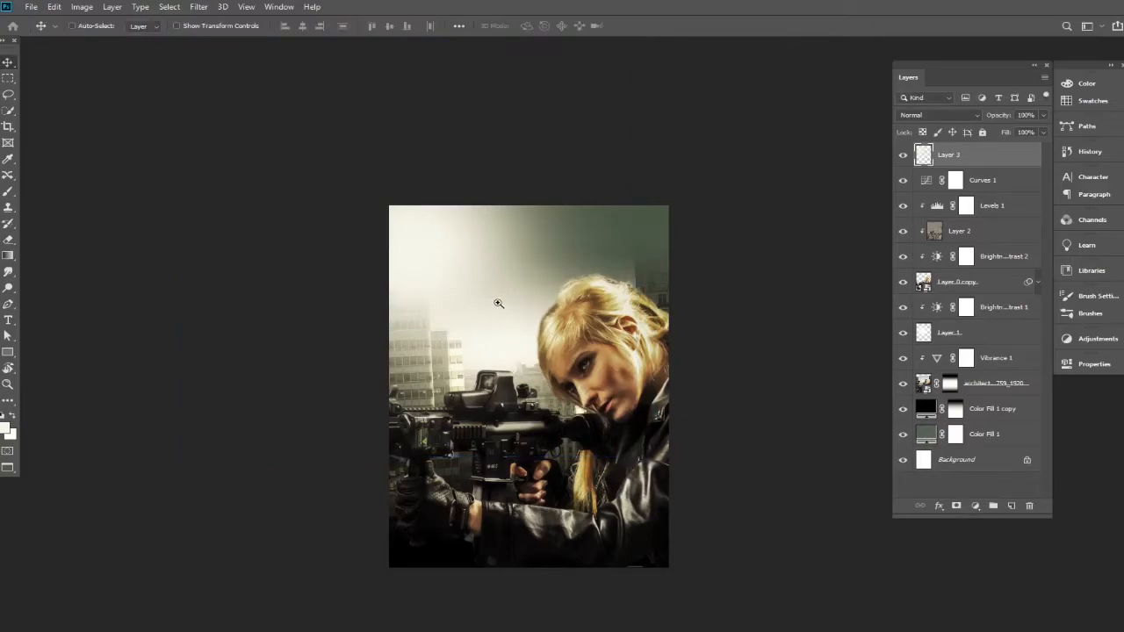
pyautogui.click(498, 303)
pyautogui.keyDown('alt'); pyautogui.click(497, 325); pyautogui.keyUp('alt')
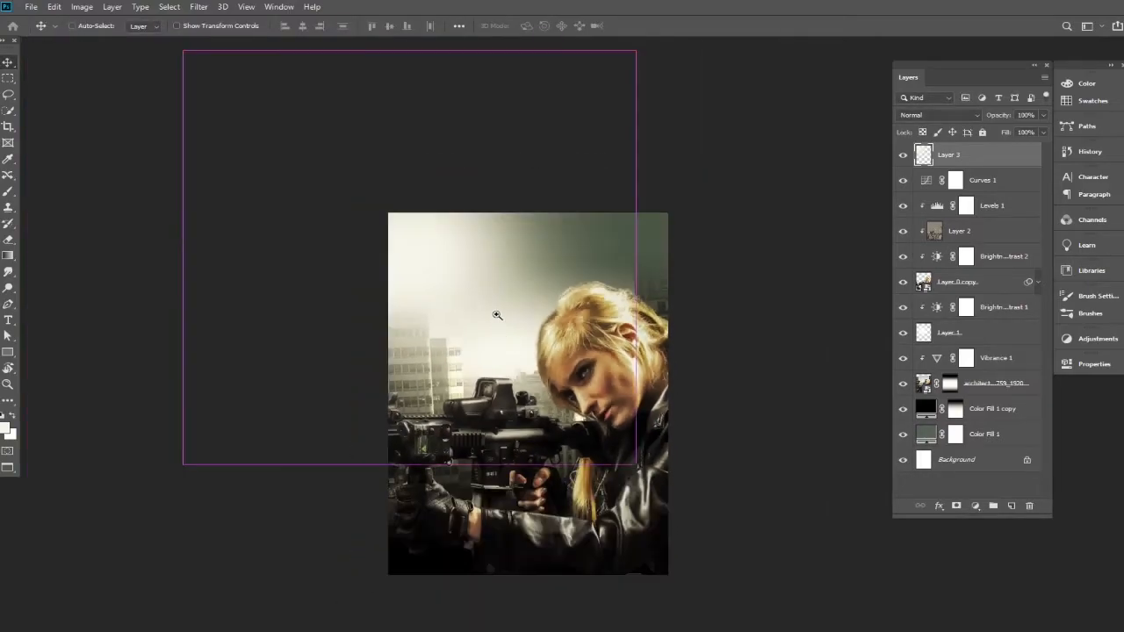
pyautogui.click(497, 315)
pyautogui.moveTo(492, 301); pyautogui.dragTo(492, 286)
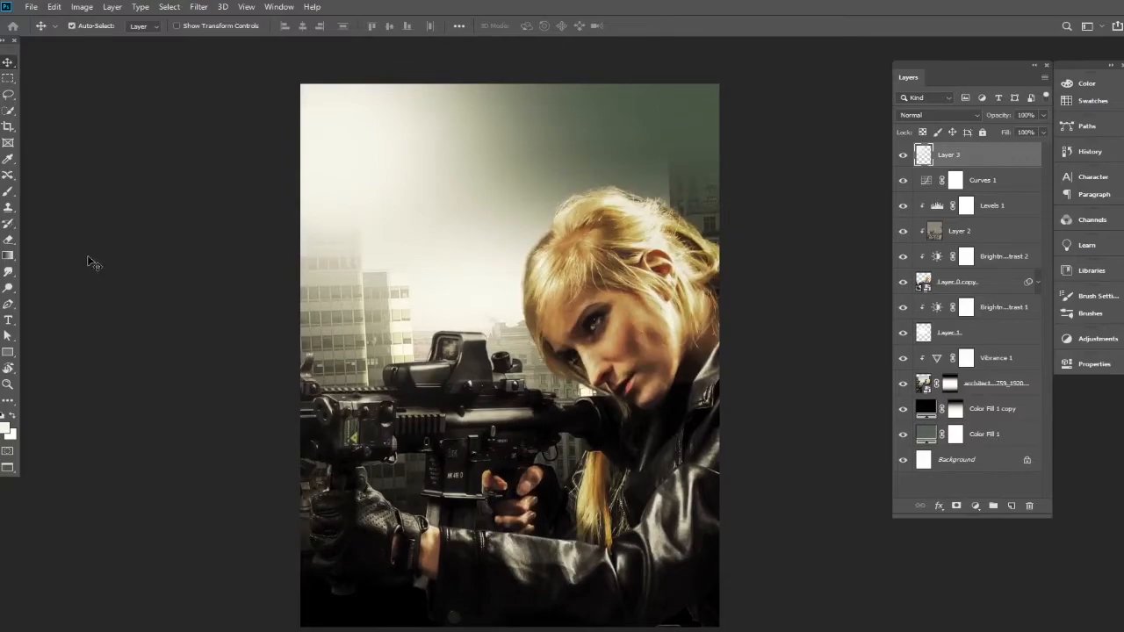
# Compare the poster with and without the new glow layer
pyautogui.click(904, 156)
pyautogui.click(904, 155)
pyautogui.click(904, 156)
pyautogui.click(904, 155)
# Clip the Curves adjustment to the woman's cutout and compare its effect on and off
pyautogui.click(998, 180)
pyautogui.click(905, 180)
pyautogui.click(905, 180)
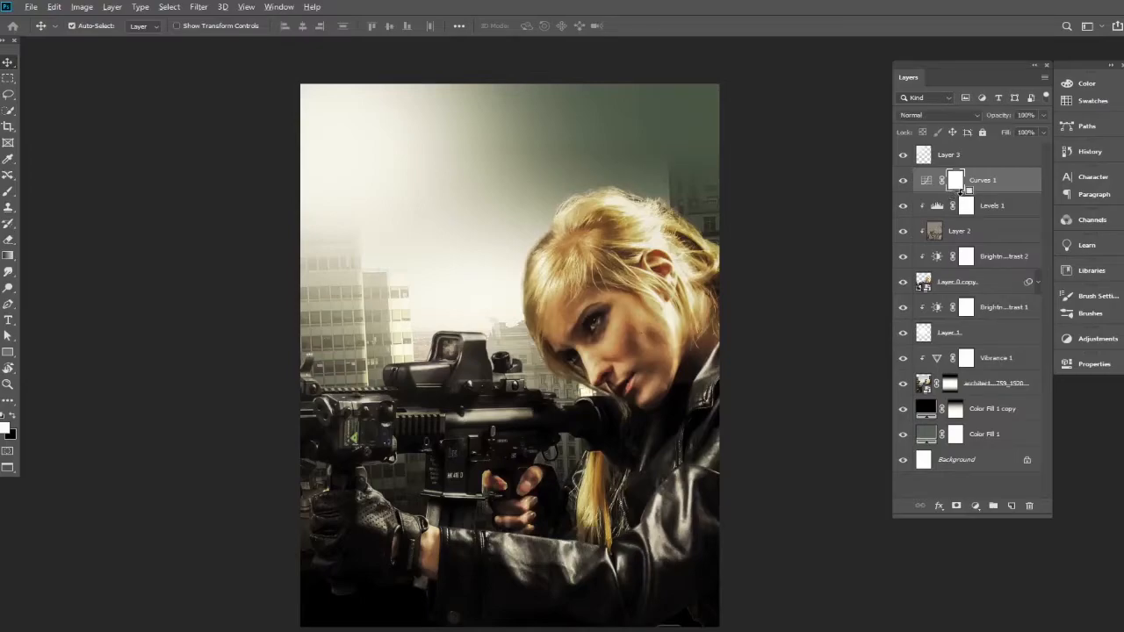
pyautogui.keyDown('alt'); pyautogui.click(923, 192); pyautogui.keyUp('alt')
pyautogui.click(903, 180)
pyautogui.click(903, 180)
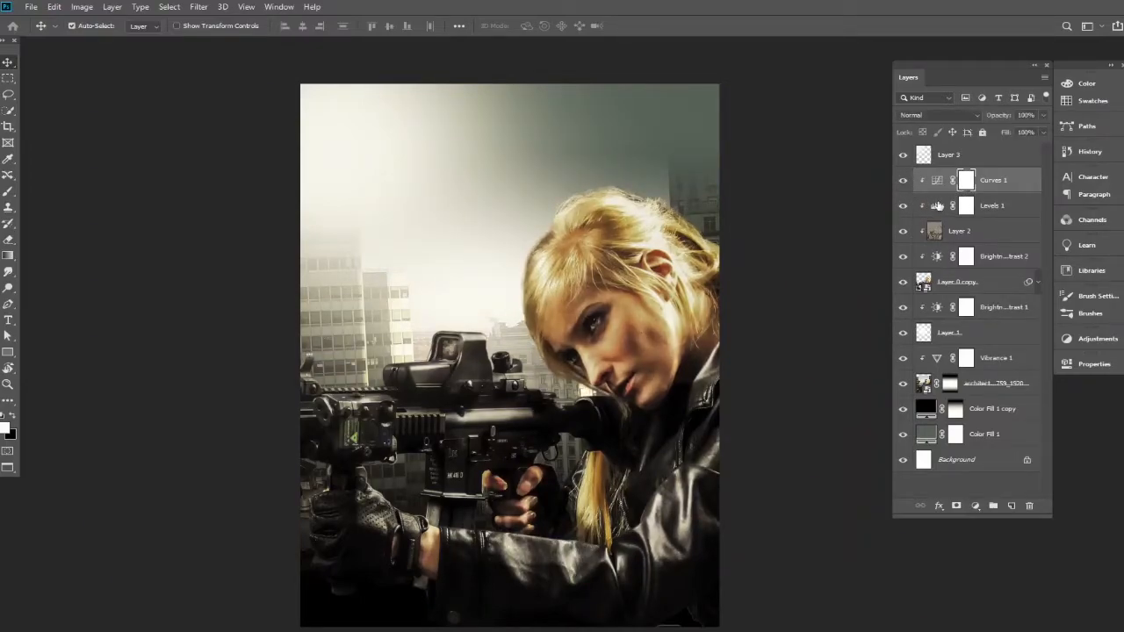
# Add a white Inner Shadow in Normal mode to the woman's cutout as a rim light
pyautogui.click(969, 282)
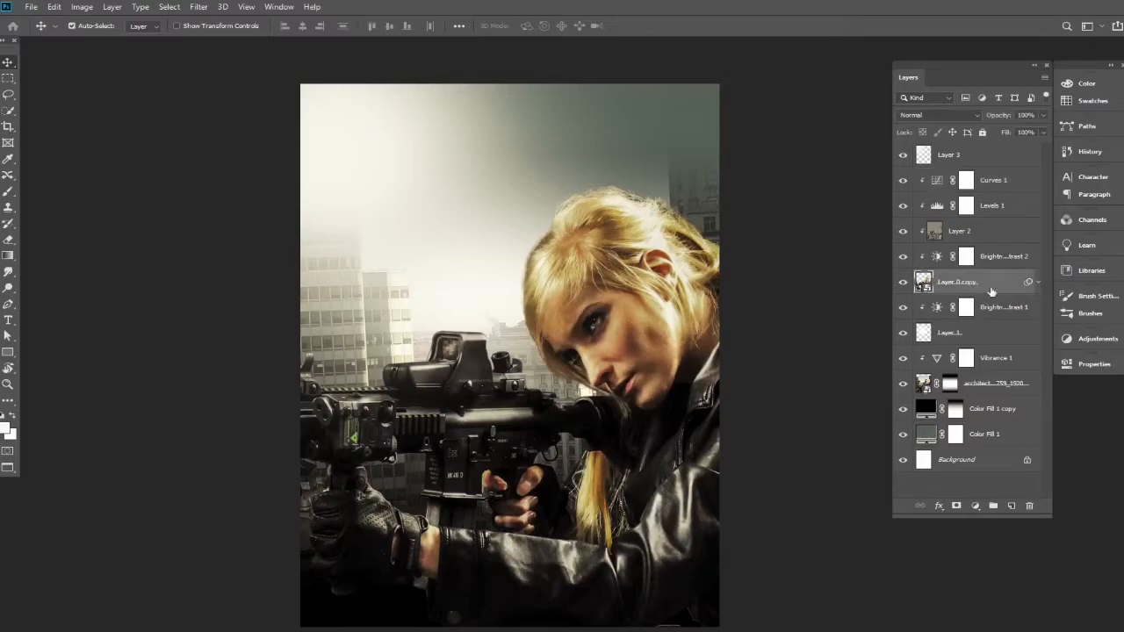
pyautogui.doubleClick(1002, 289)
pyautogui.moveTo(729, 252); pyautogui.dragTo(848, 213)
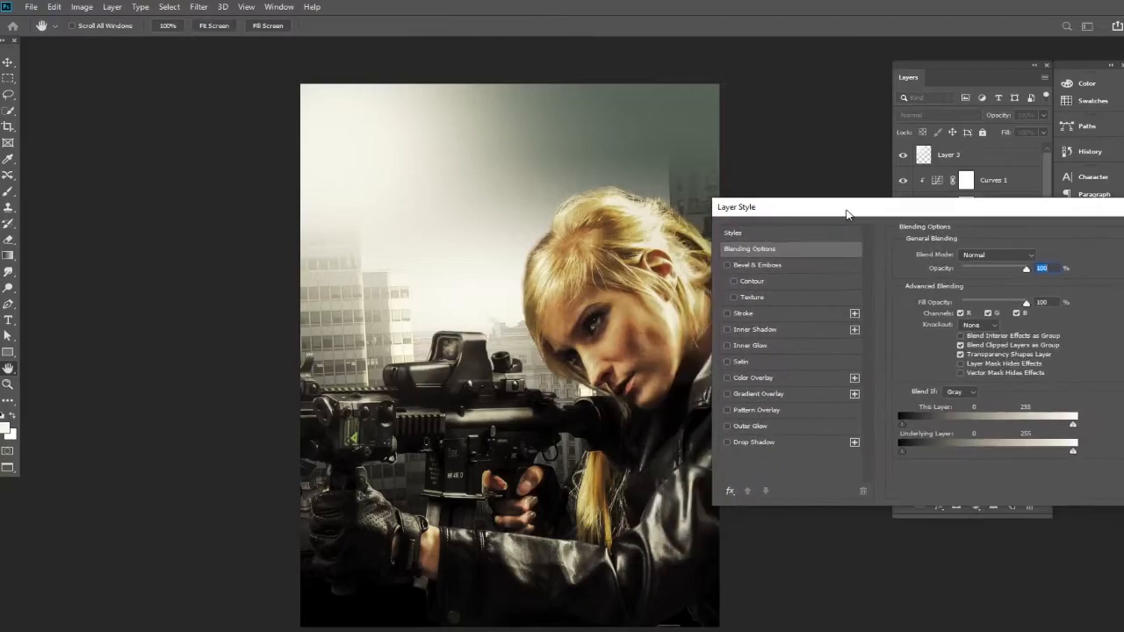
pyautogui.click(764, 331)
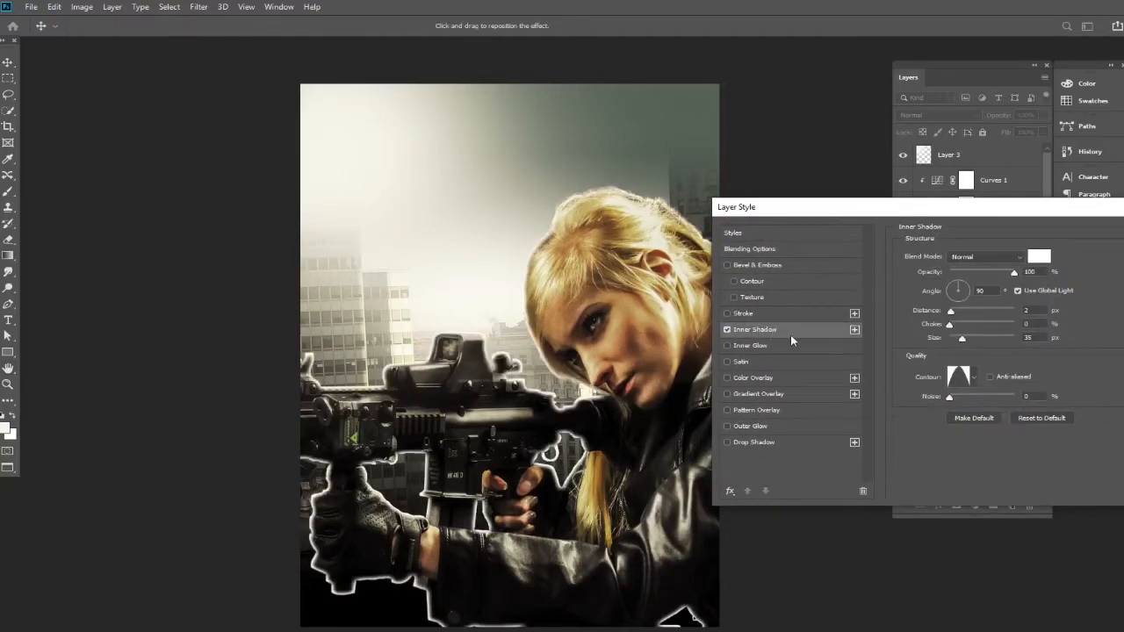
pyautogui.moveTo(914, 214); pyautogui.dragTo(887, 198)
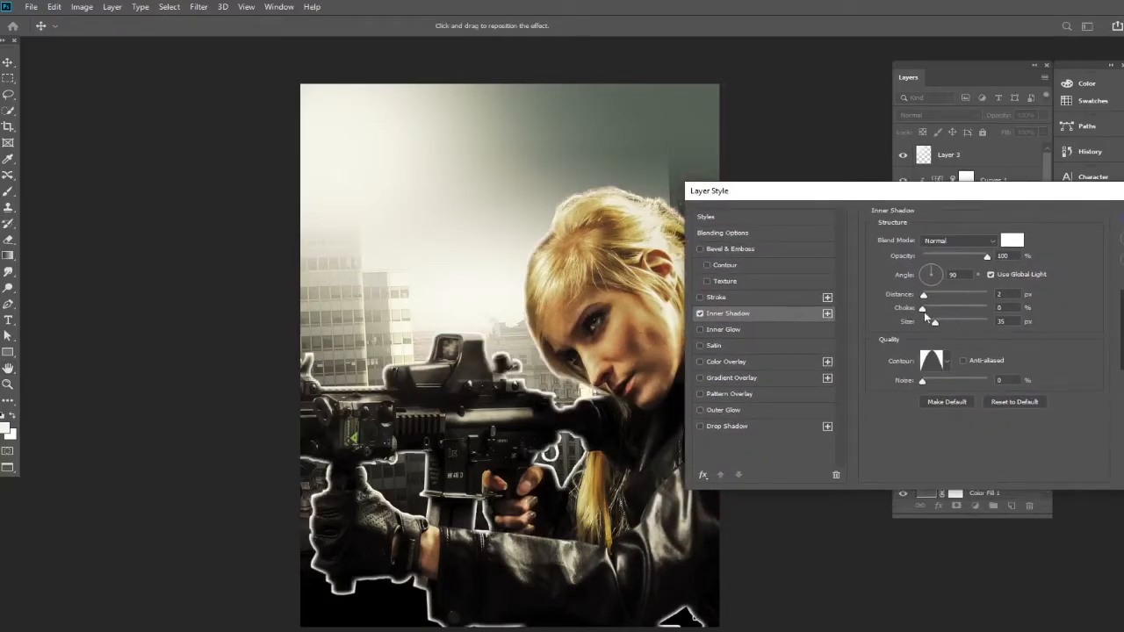
# Set the inner shadow's distance to 0 px, opacity to 69% and size to 43 px, and apply the style
pyautogui.moveTo(924, 310)
pyautogui.mouseDown()
pyautogui.moveTo(947, 311)
pyautogui.moveTo(923, 310)
pyautogui.moveTo(946, 323)
pyautogui.moveTo(921, 324)
pyautogui.moveTo(933, 325)
pyautogui.mouseUp()
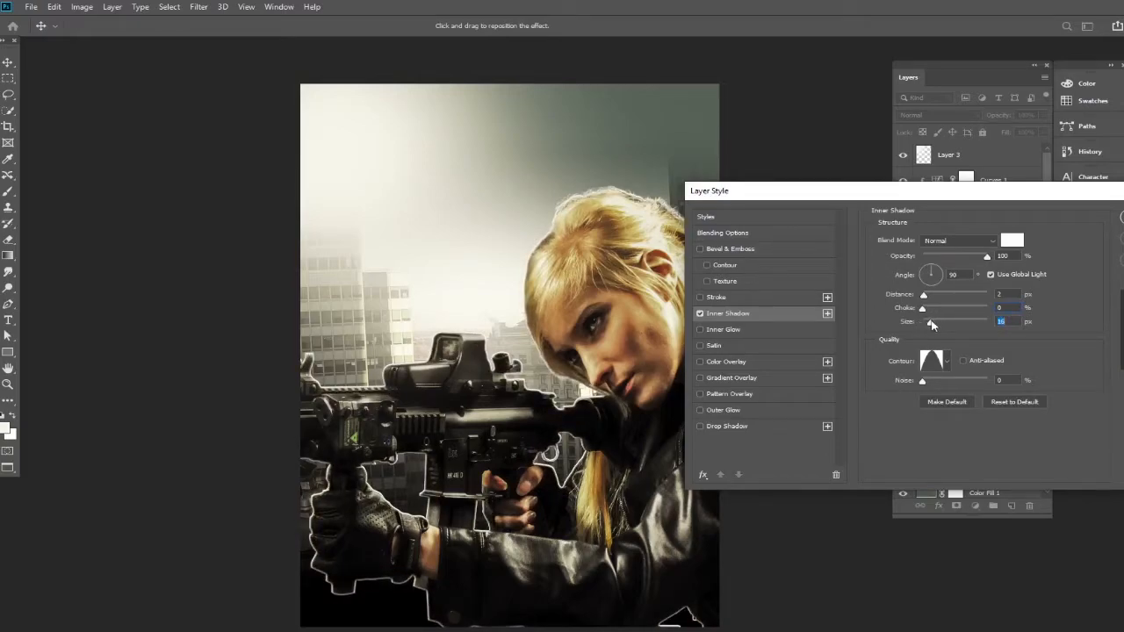
pyautogui.moveTo(927, 297); pyautogui.dragTo(929, 314)
pyautogui.moveTo(983, 262); pyautogui.dragTo(956, 260)
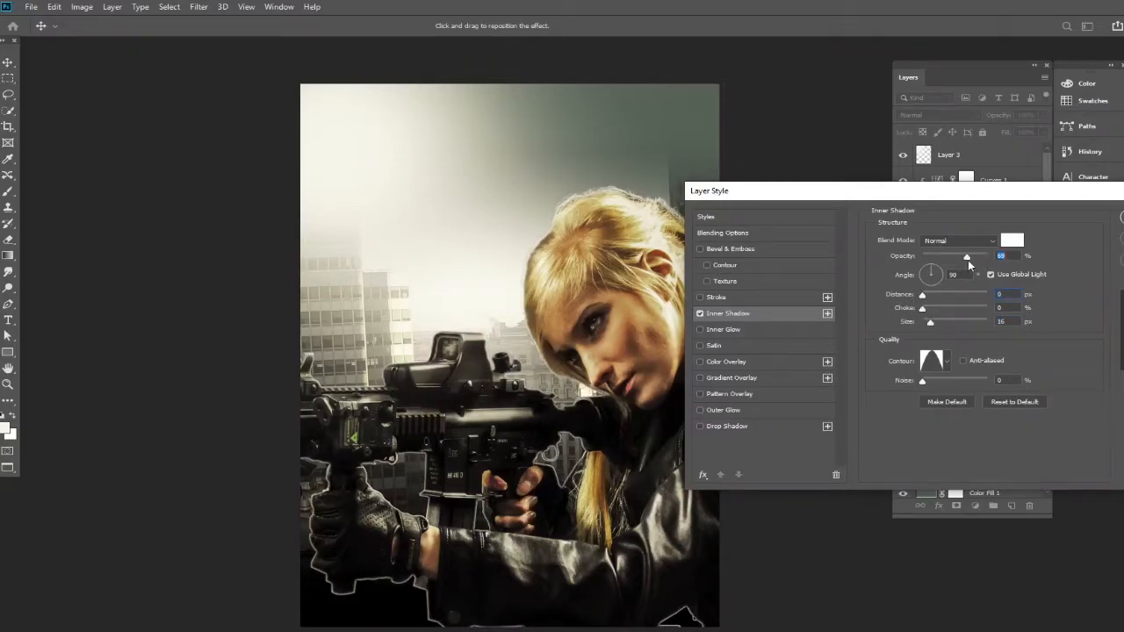
pyautogui.moveTo(932, 324); pyautogui.dragTo(939, 320)
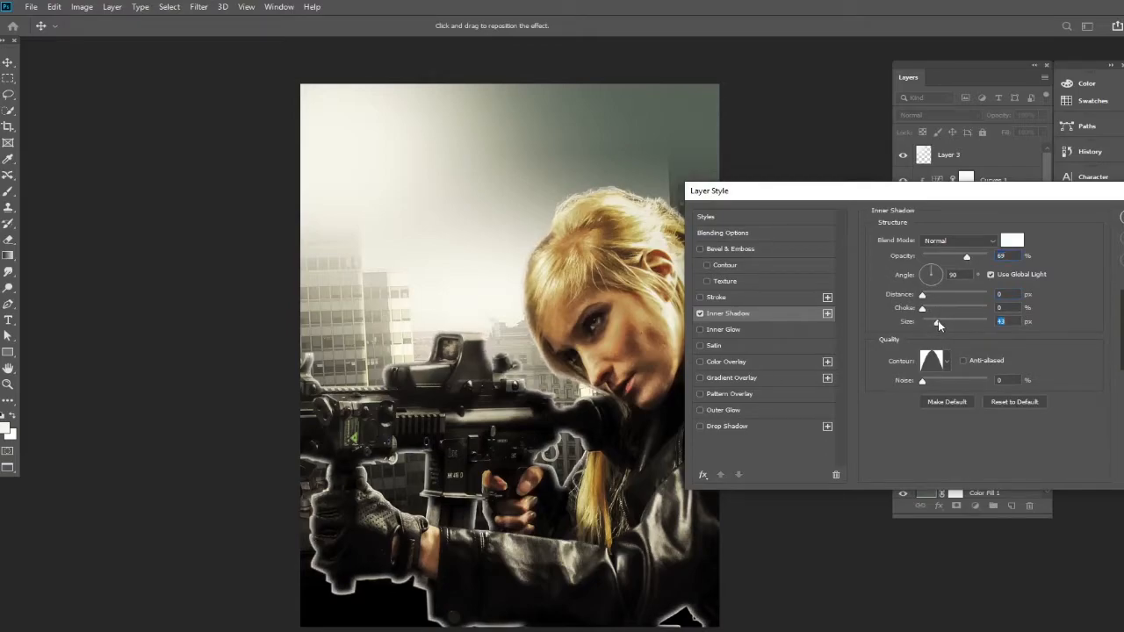
pyautogui.moveTo(1056, 195); pyautogui.dragTo(815, 214)
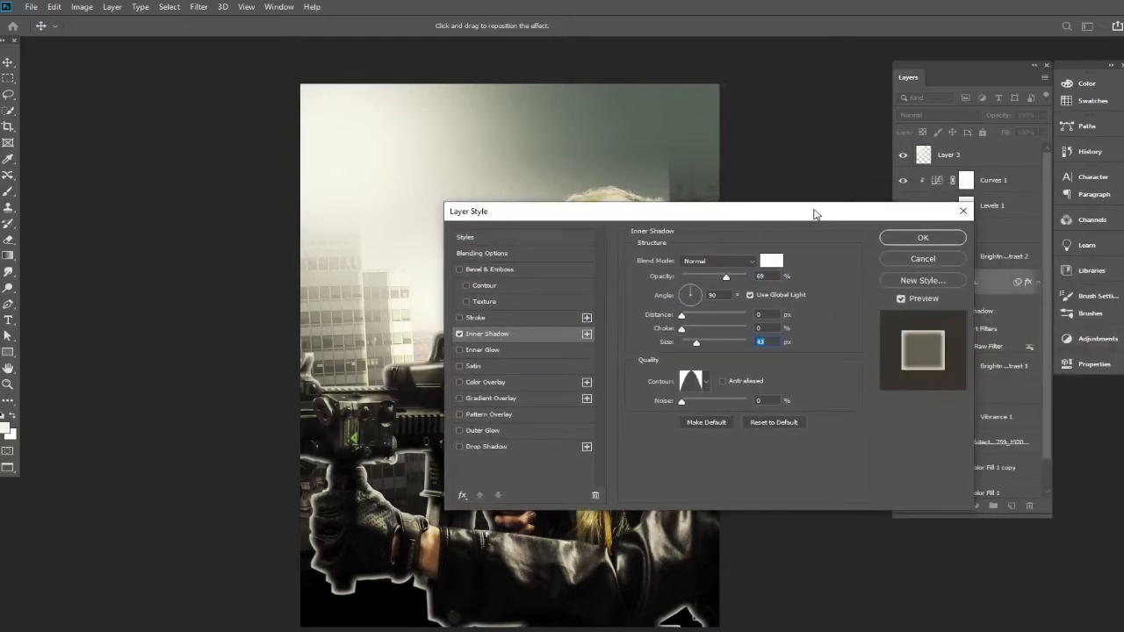
pyautogui.click(937, 238)
# Convert the inner shadow effect into its own layer and add a layer mask to it
pyautogui.rightClick(983, 313)
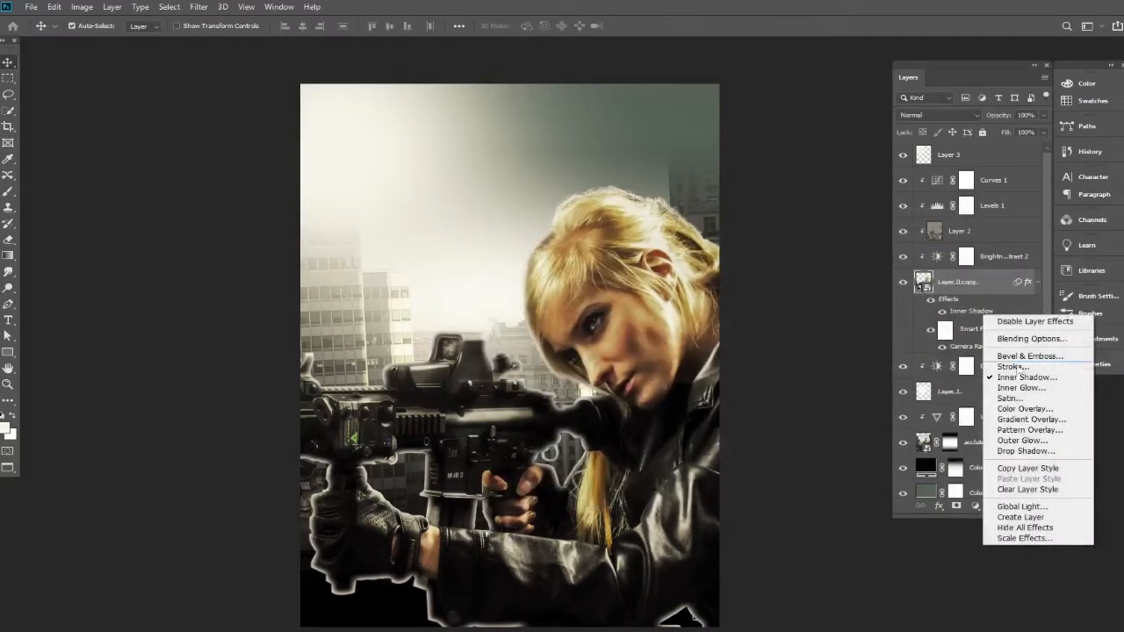
pyautogui.click(1024, 517)
pyautogui.click(503, 247)
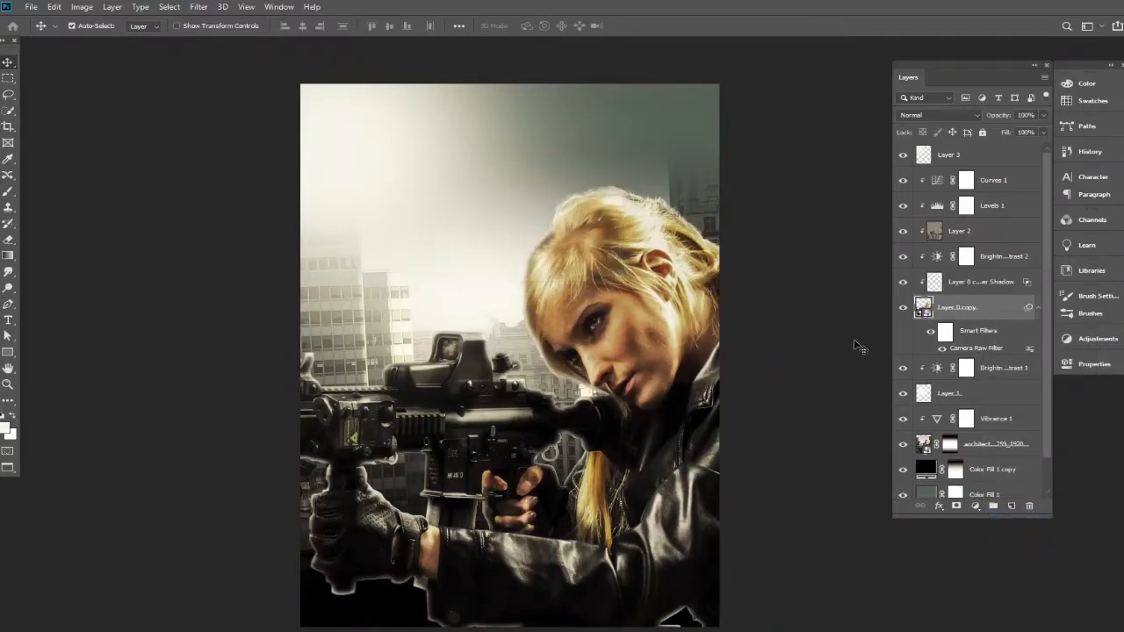
pyautogui.click(973, 290)
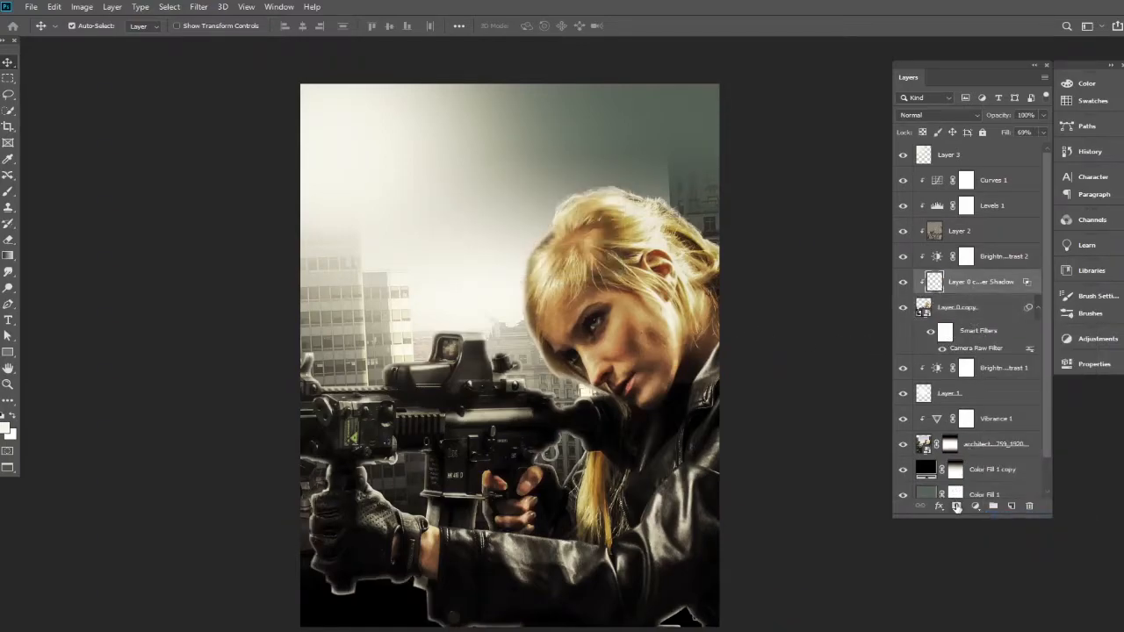
pyautogui.click(957, 507)
pyautogui.scroll(-2, 497, 352)
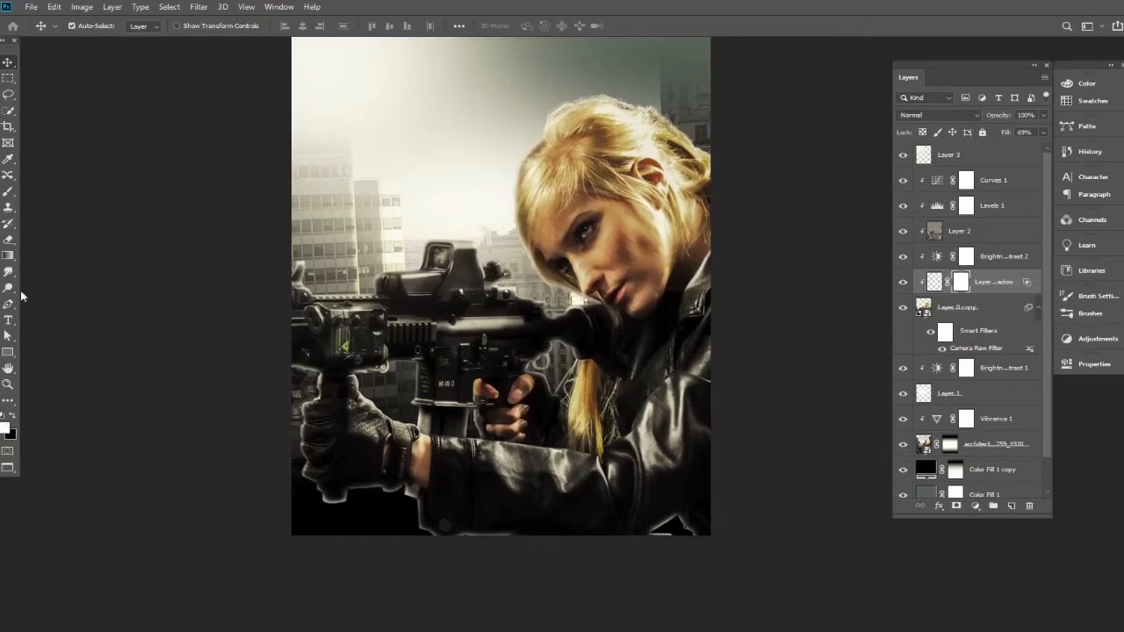
# Fade out the lower rim light on the mask with a dark-to-transparent linear gradient from the poster's bottom edge up to the rifle
pyautogui.click(10, 256)
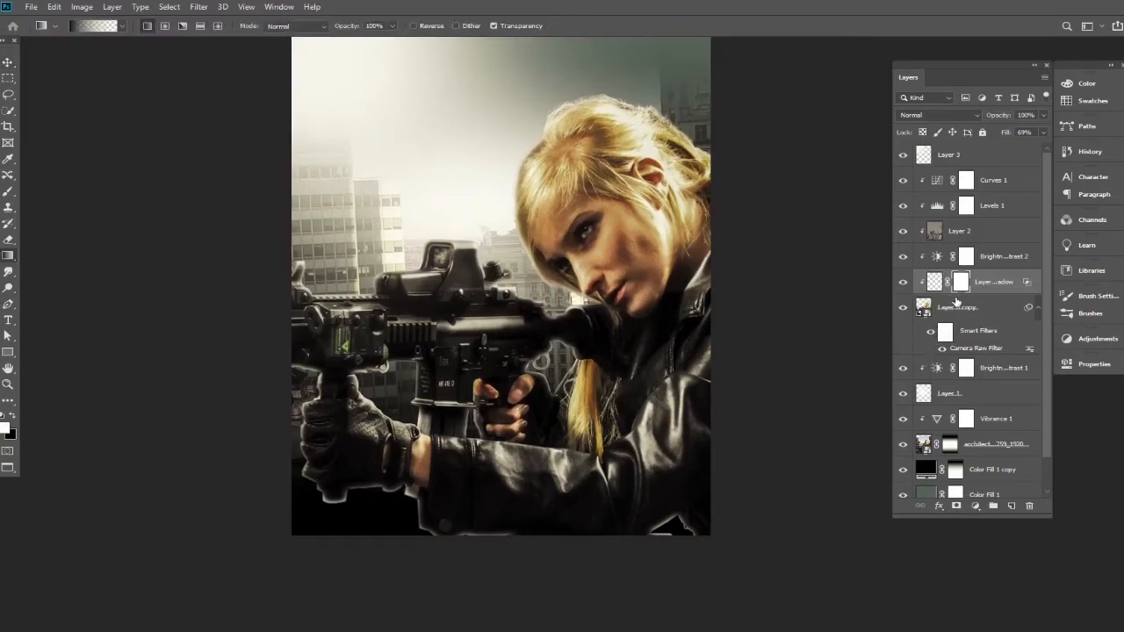
pyautogui.click(13, 419)
pyautogui.click(548, 540)
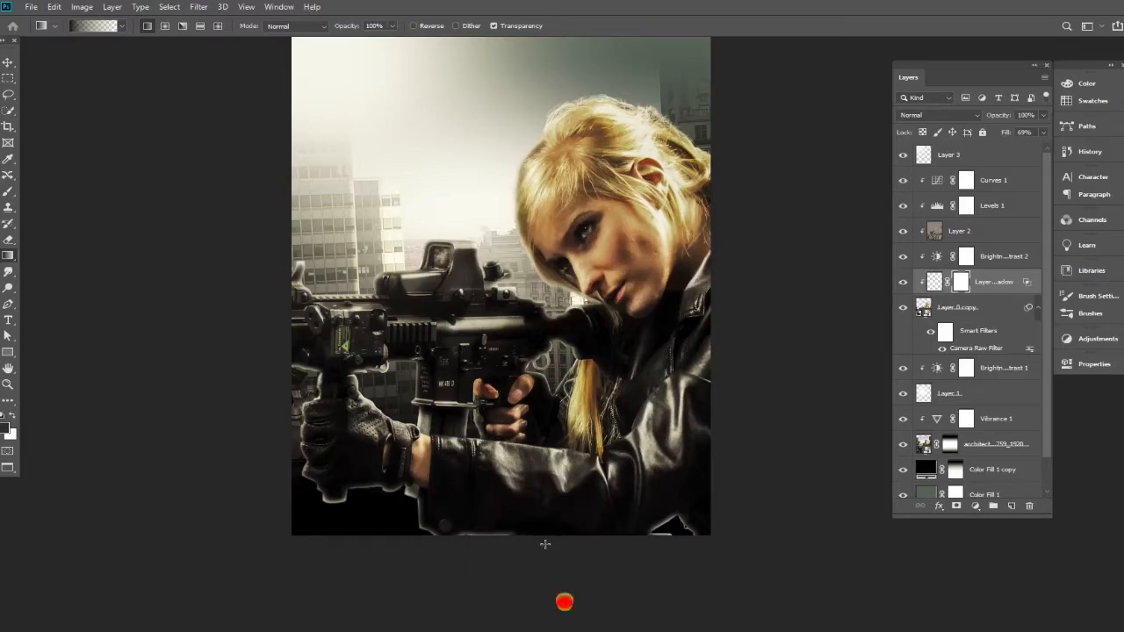
pyautogui.moveTo(546, 539); pyautogui.dragTo(538, 337)
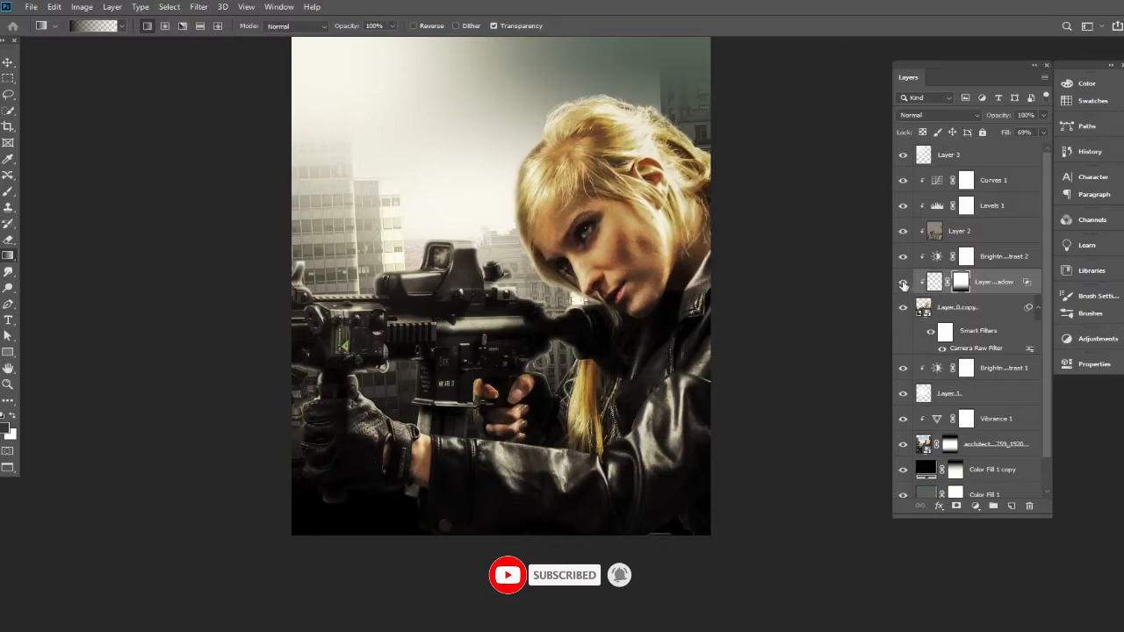
# Compare the image with and without the gradient-masked rim light layer
pyautogui.click(903, 282)
pyautogui.click(903, 281)
pyautogui.click(903, 282)
pyautogui.click(903, 282)
pyautogui.click(903, 282)
pyautogui.click(903, 282)
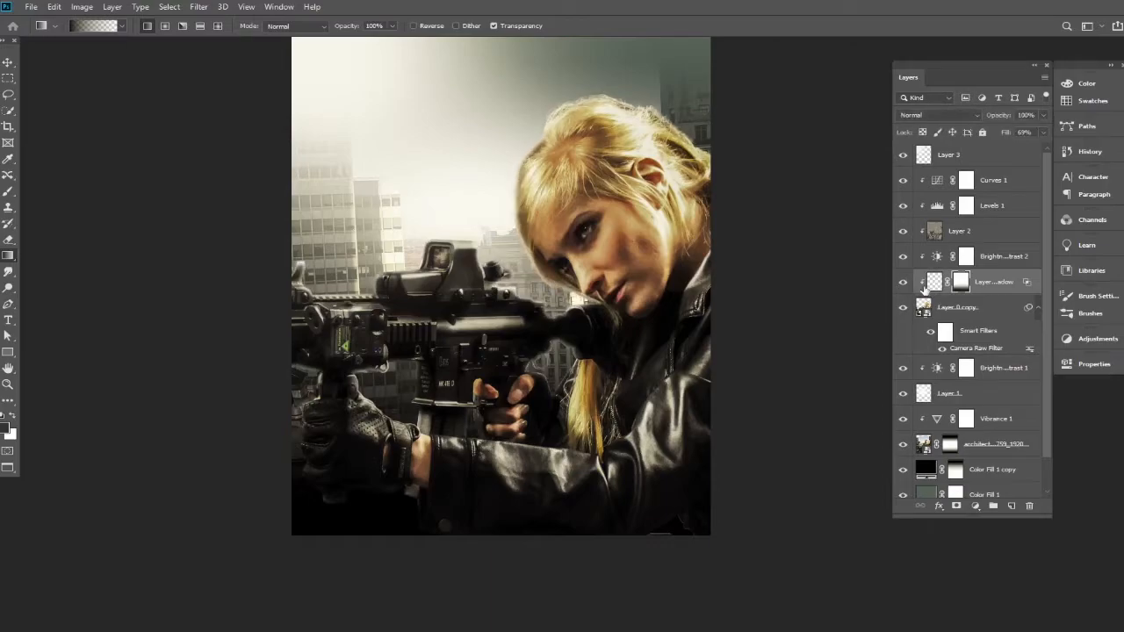
# Brush dark over the rim light mask to hide excess edge glow around the rifle and jacket, then compare the layer on and off
pyautogui.click(8, 191)
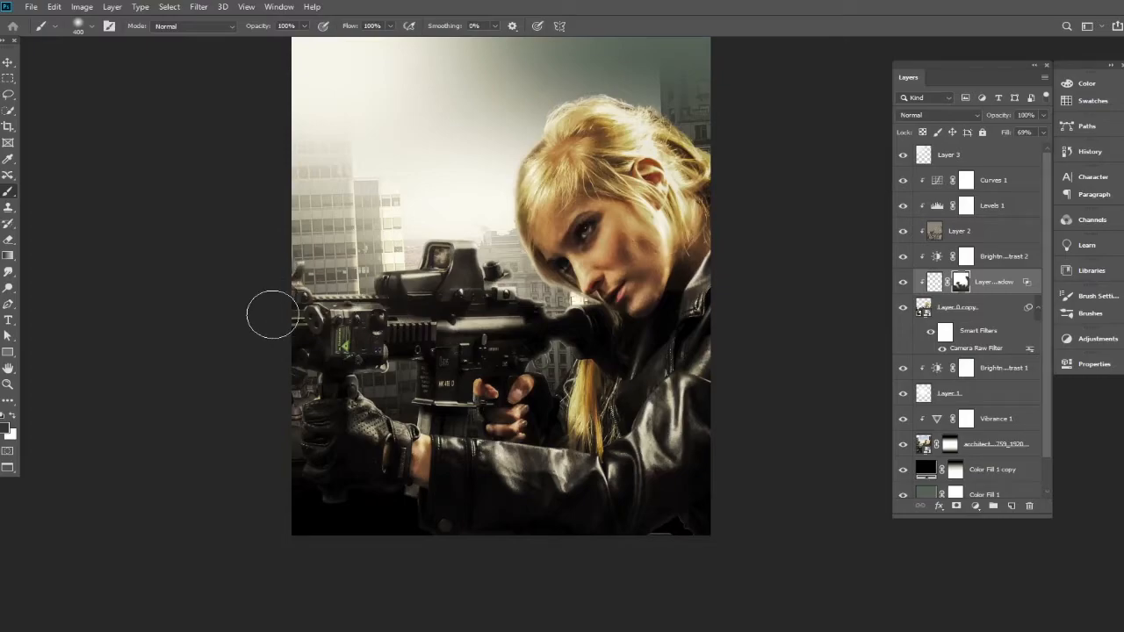
pyautogui.press('v')
pyautogui.scroll(-1, 634, 306)
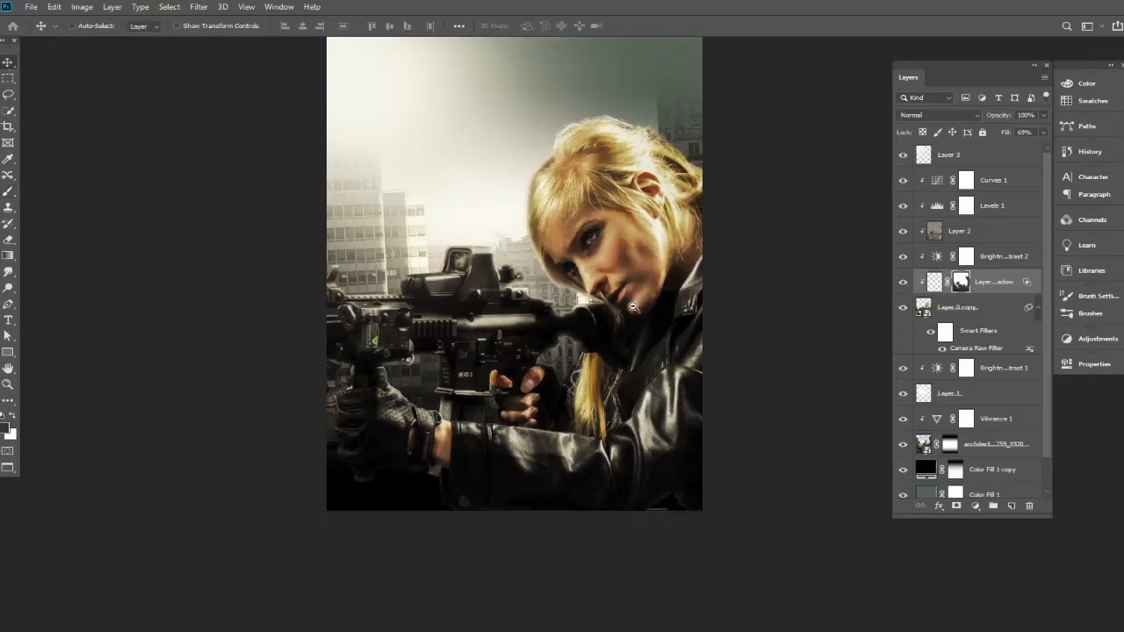
pyautogui.scroll(-1, 633, 307)
pyautogui.scroll(2, 634, 306)
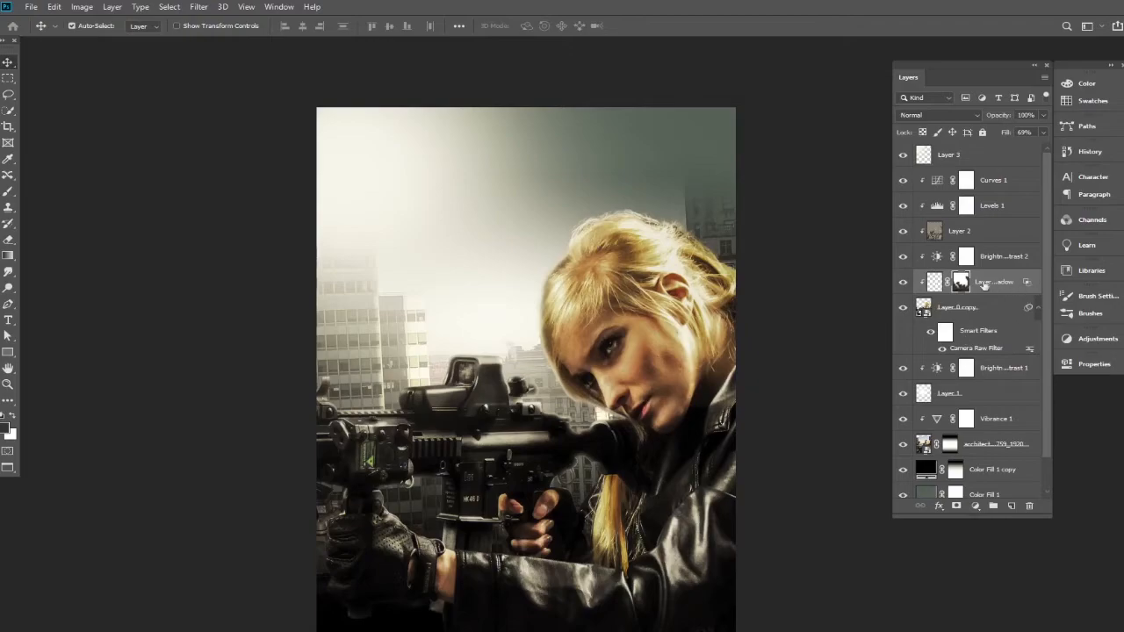
pyautogui.click(903, 282)
pyautogui.click(902, 282)
pyautogui.click(902, 282)
pyautogui.click(902, 282)
pyautogui.moveTo(482, 537); pyautogui.dragTo(477, 436)
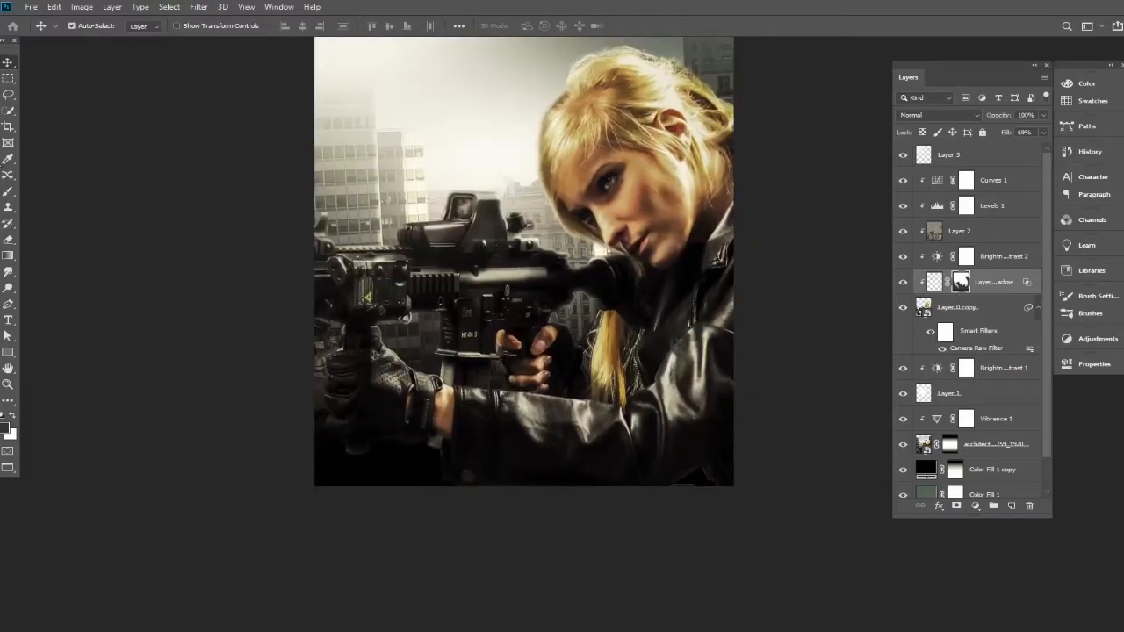
# Enlarge the brush to 800 px and mask more rim light along the jacket sleeve and lower-right edge, comparing the layer on and off
pyautogui.click(8, 190)
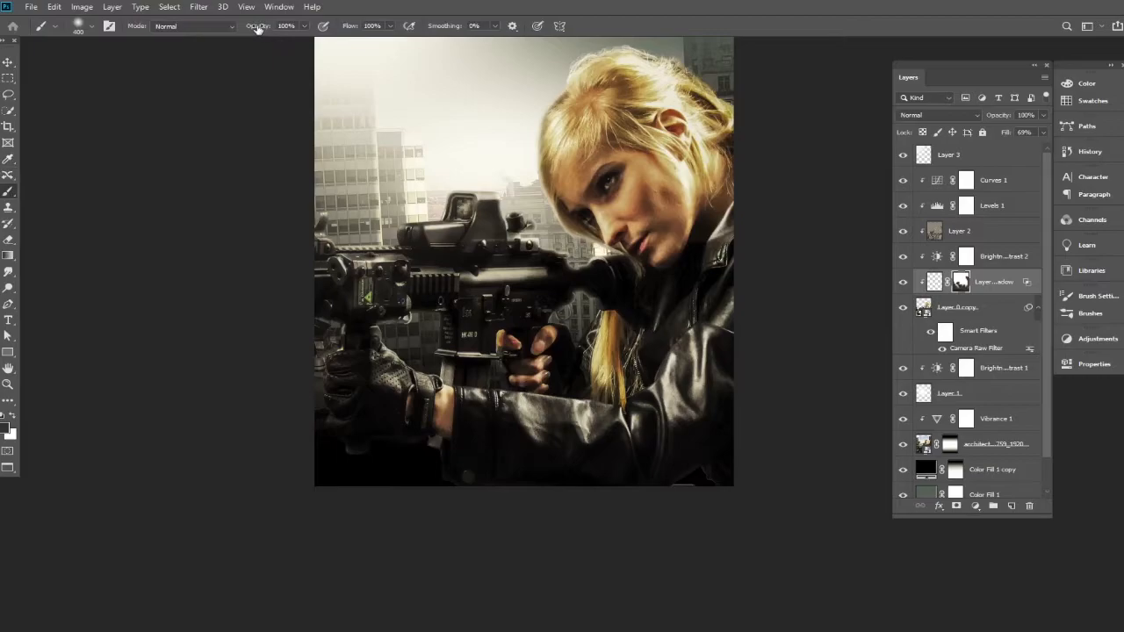
pyautogui.press(']')
pyautogui.press(']')
pyautogui.press(']')
pyautogui.press(']')
pyautogui.moveTo(466, 475)
pyautogui.mouseDown()
pyautogui.moveTo(536, 502)
pyautogui.moveTo(687, 501)
pyautogui.moveTo(708, 495)
pyautogui.moveTo(714, 469)
pyautogui.moveTo(423, 456)
pyautogui.moveTo(393, 431)
pyautogui.moveTo(327, 422)
pyautogui.moveTo(317, 398)
pyautogui.moveTo(387, 380)
pyautogui.moveTo(436, 392)
pyautogui.moveTo(542, 363)
pyautogui.moveTo(571, 393)
pyautogui.moveTo(653, 361)
pyautogui.mouseUp()
pyautogui.click(904, 281)
pyautogui.click(904, 282)
pyautogui.click(904, 281)
pyautogui.click(904, 281)
pyautogui.click(904, 281)
pyautogui.click(904, 281)
pyautogui.moveTo(785, 432); pyautogui.dragTo(697, 472)
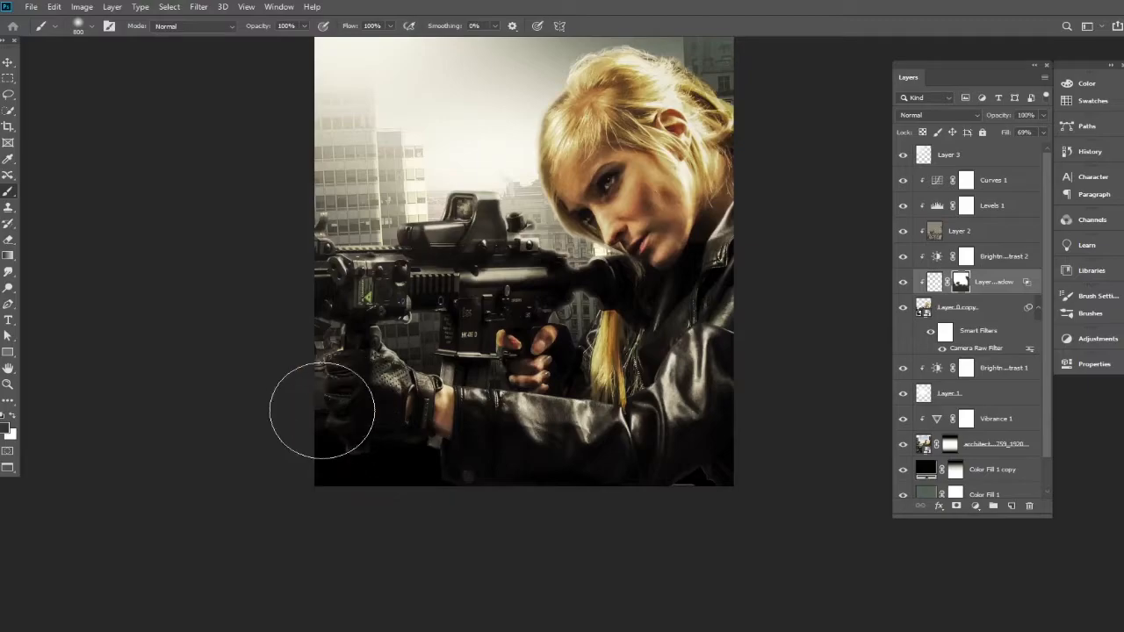
# Compare the refined rim light on and off, review the whole poster, and leave the Brush for the Move tool
pyautogui.click(903, 281)
pyautogui.click(903, 281)
pyautogui.click(903, 281)
pyautogui.click(903, 281)
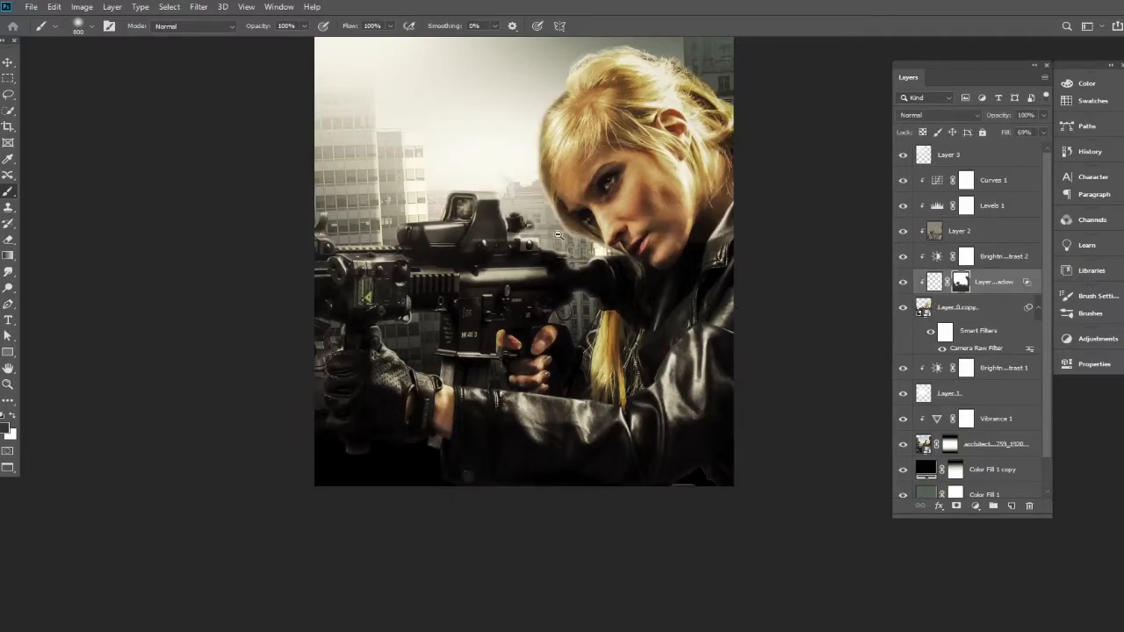
pyautogui.hotkey('ctrl', '-')
pyautogui.moveTo(561, 308); pyautogui.dragTo(583, 434)
pyautogui.hotkey('ctrl', '+')
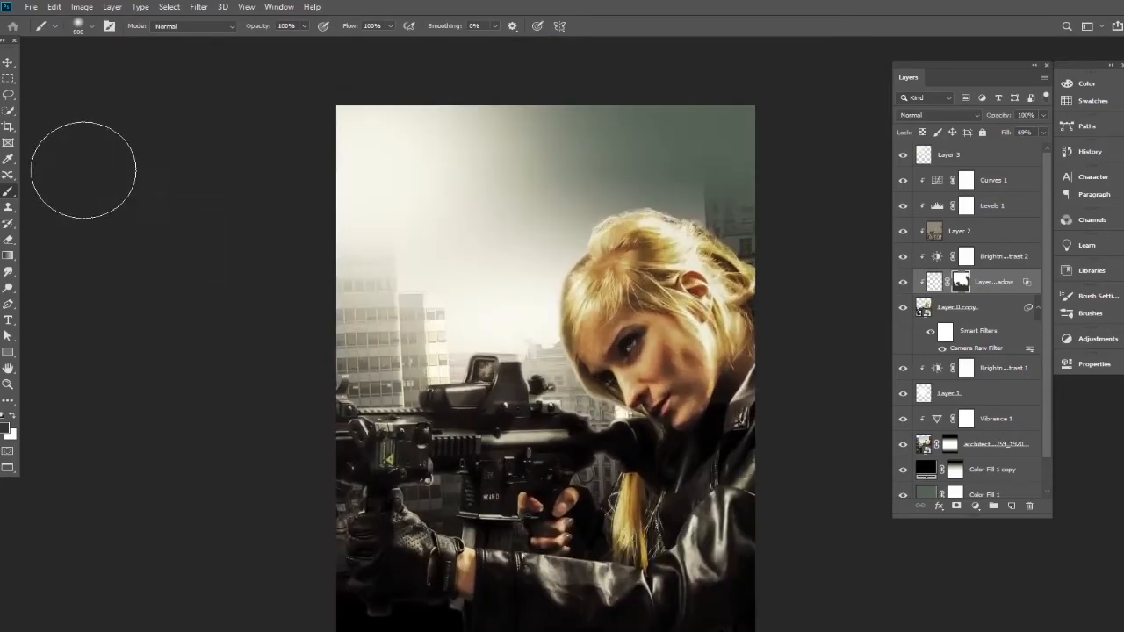
pyautogui.click(8, 63)
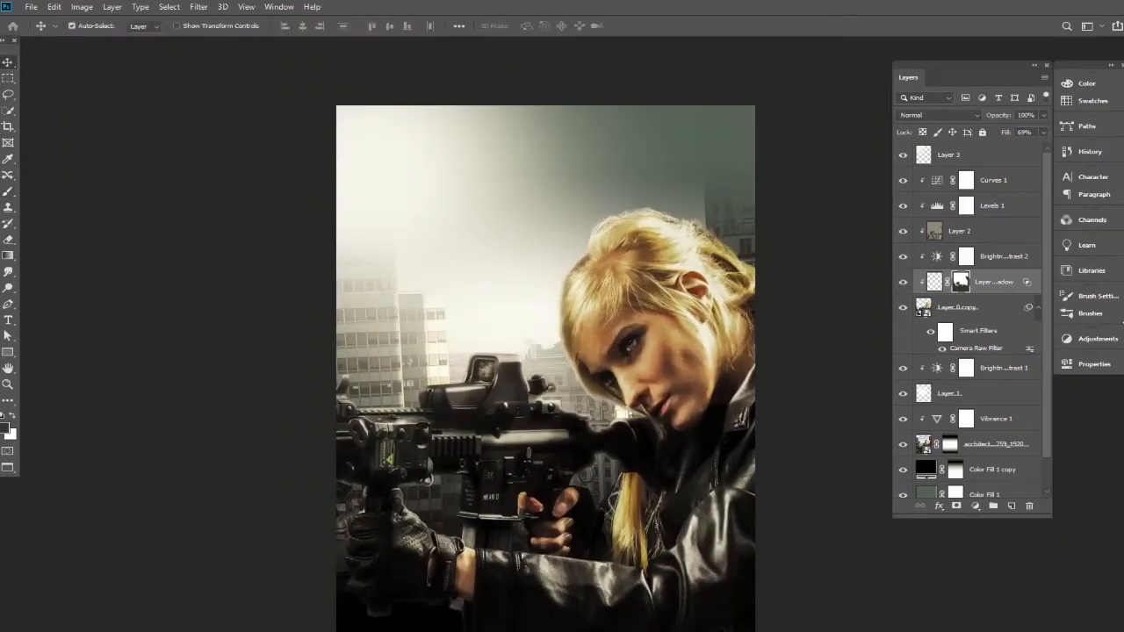
# Set the rim light layer's opacity to 77% and compare the poster with and without it
pyautogui.moveTo(1001, 118)
pyautogui.mouseDown()
pyautogui.moveTo(973, 120)
pyautogui.moveTo(985, 122)
pyautogui.mouseUp()
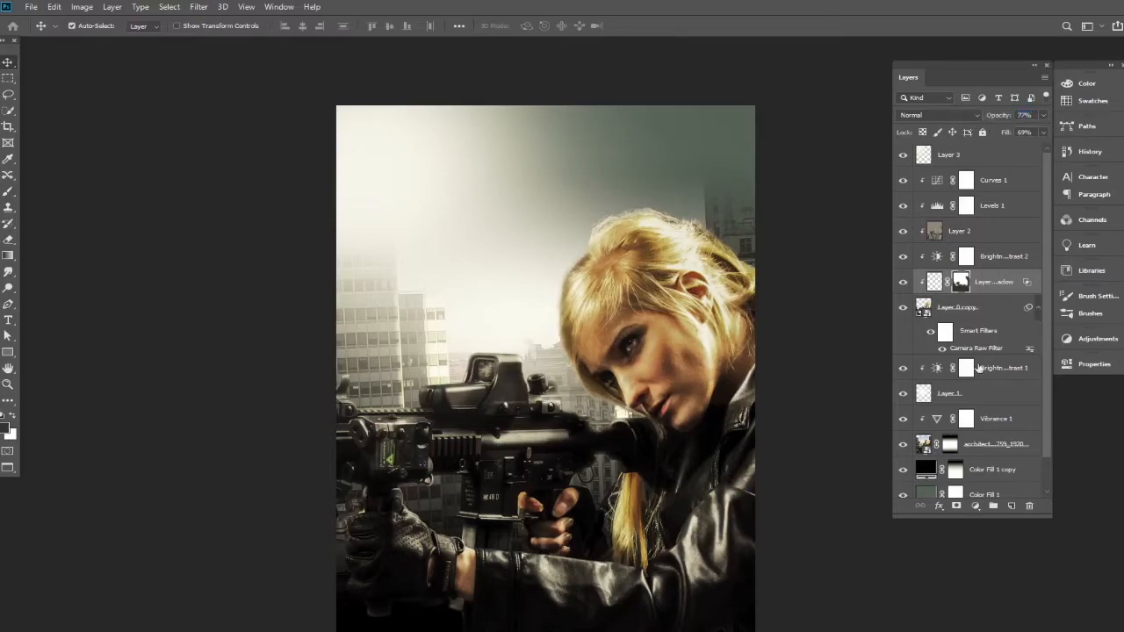
pyautogui.click(907, 283)
pyautogui.click(906, 283)
pyautogui.click(906, 283)
pyautogui.click(906, 283)
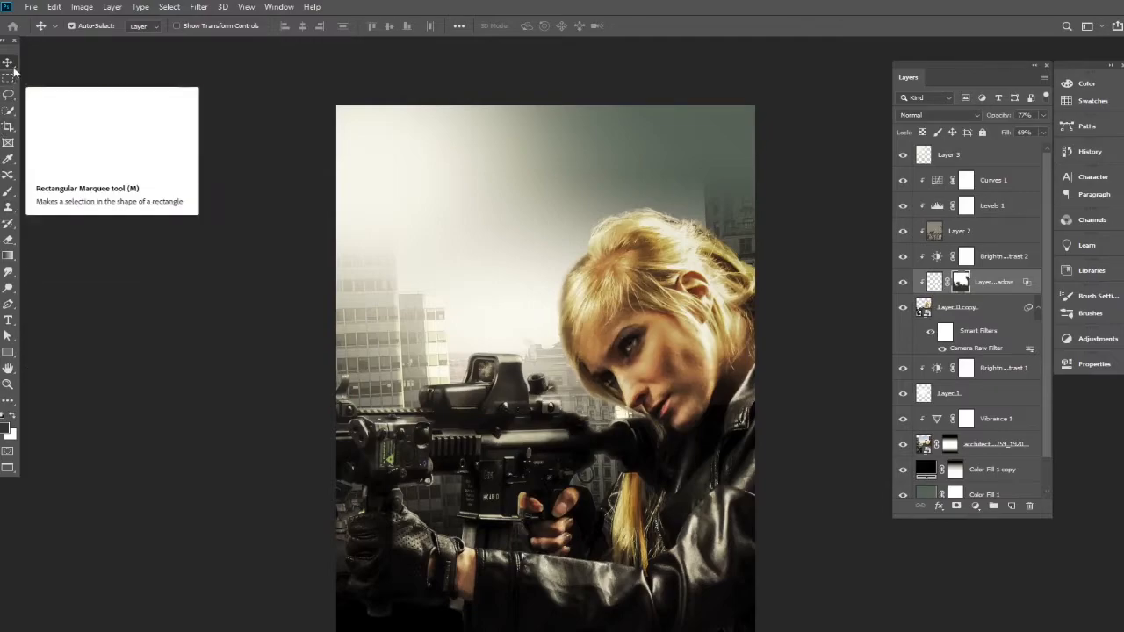
# Add a Curves adjustment layer above Layer 3, at the top of the layer stack
pyautogui.moveTo(612, 425); pyautogui.dragTo(634, 391)
pyautogui.hotkey('ctrl', '+')
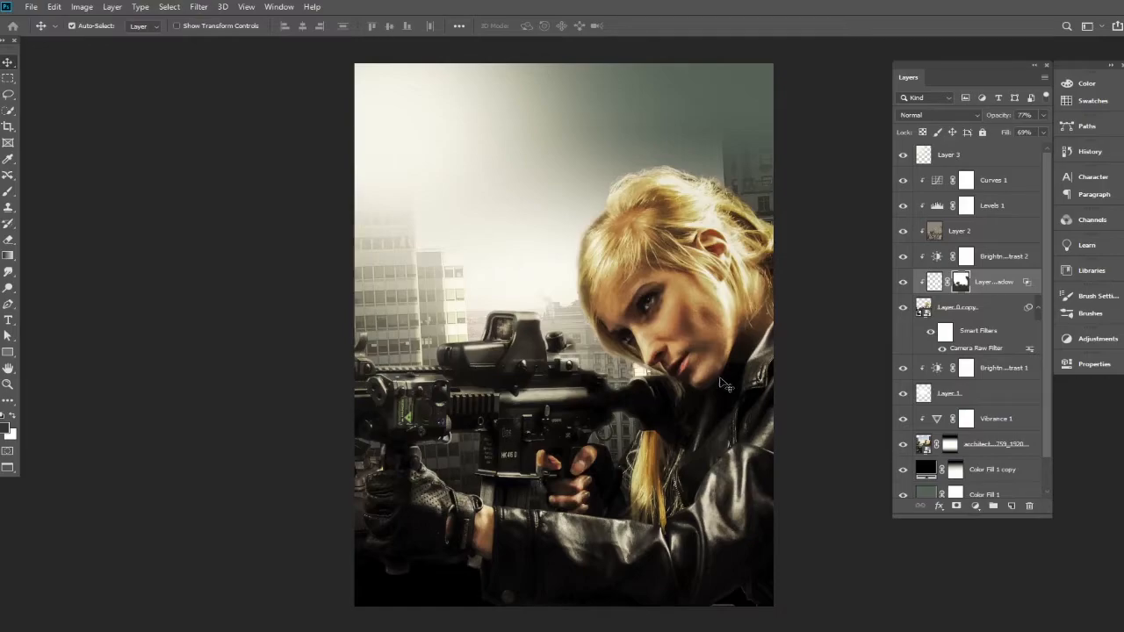
pyautogui.click(990, 156)
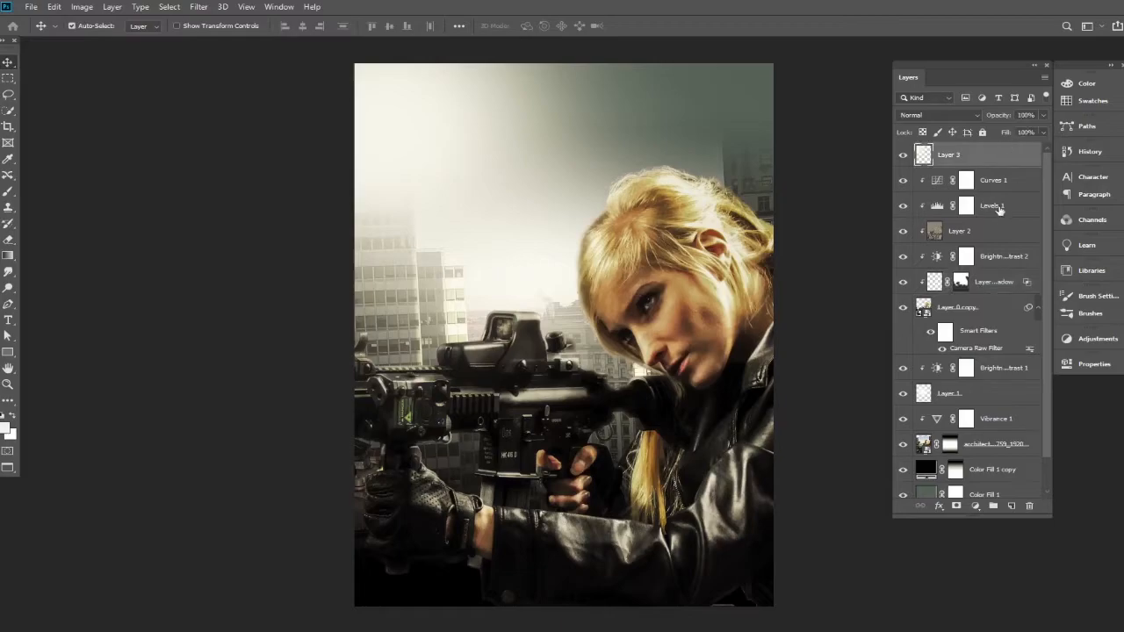
pyautogui.click(975, 509)
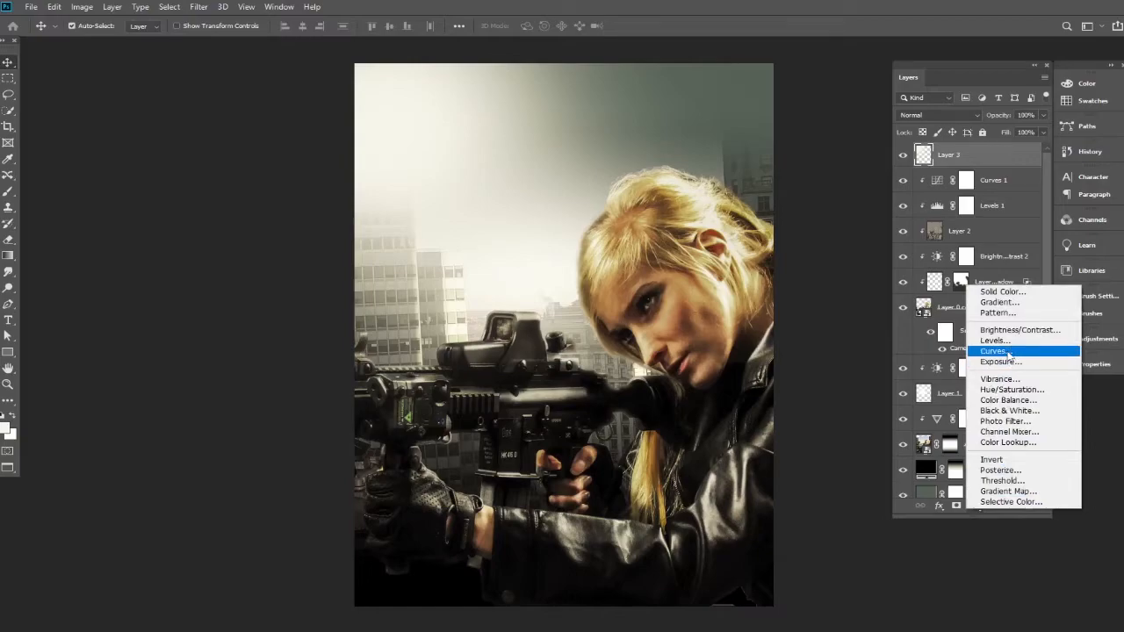
pyautogui.click(994, 351)
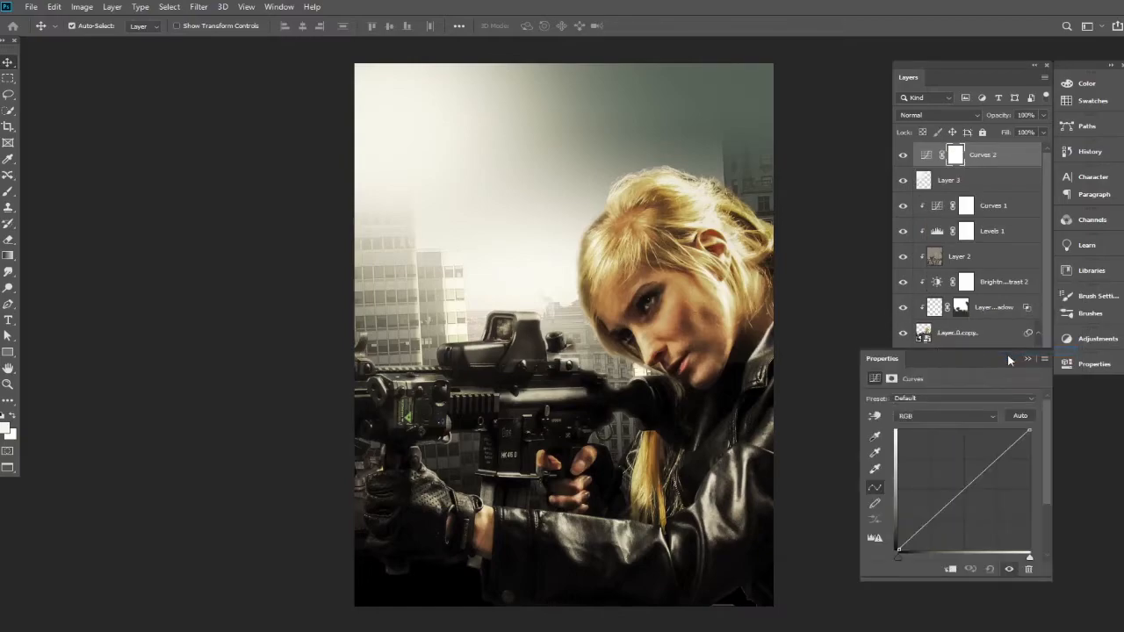
# Adjust the midtones of the new curve's Blue channel and review the color shift across the poster
pyautogui.click(960, 419)
pyautogui.click(941, 450)
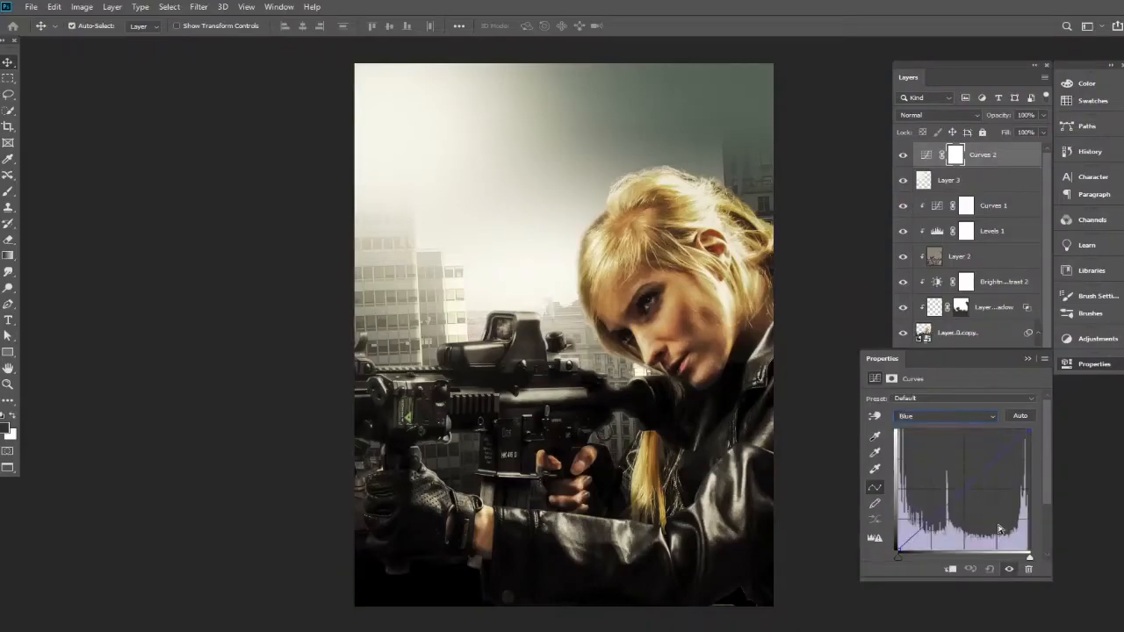
pyautogui.click(966, 491)
pyautogui.click(1030, 359)
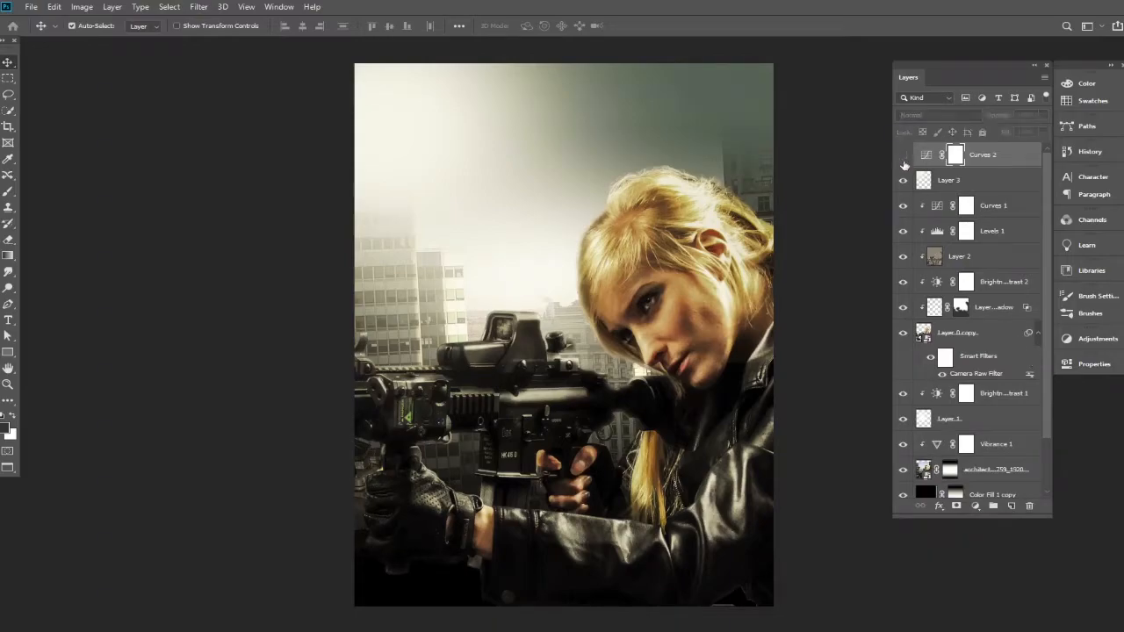
pyautogui.scroll(-1, 646, 303)
pyautogui.scroll(1, 642, 298)
pyautogui.moveTo(718, 375); pyautogui.dragTo(701, 371)
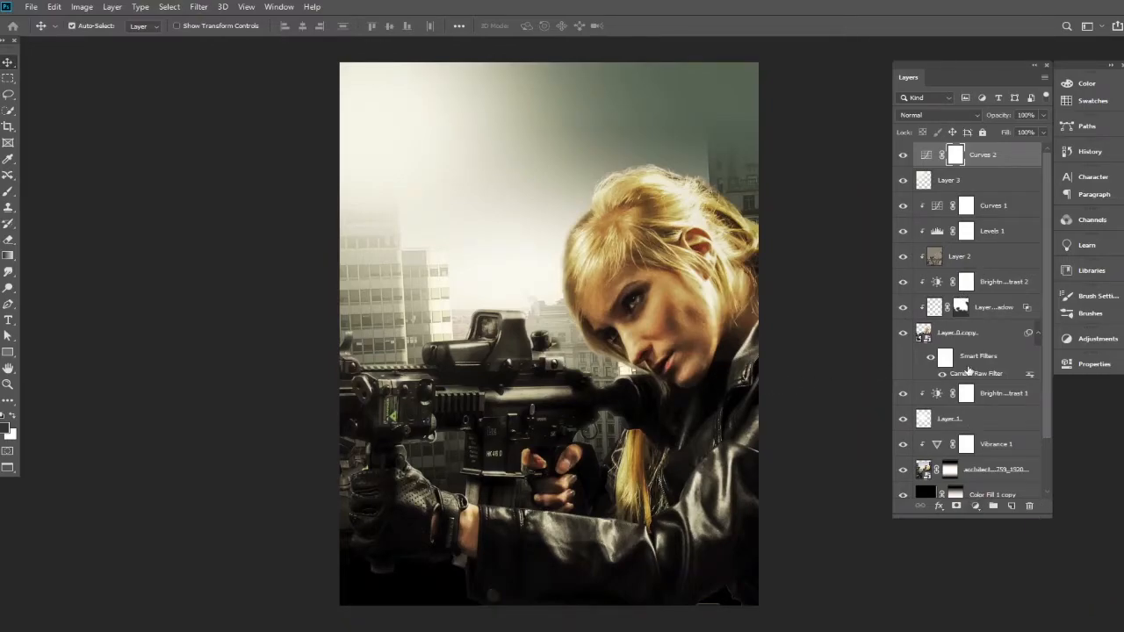
pyautogui.click(995, 210)
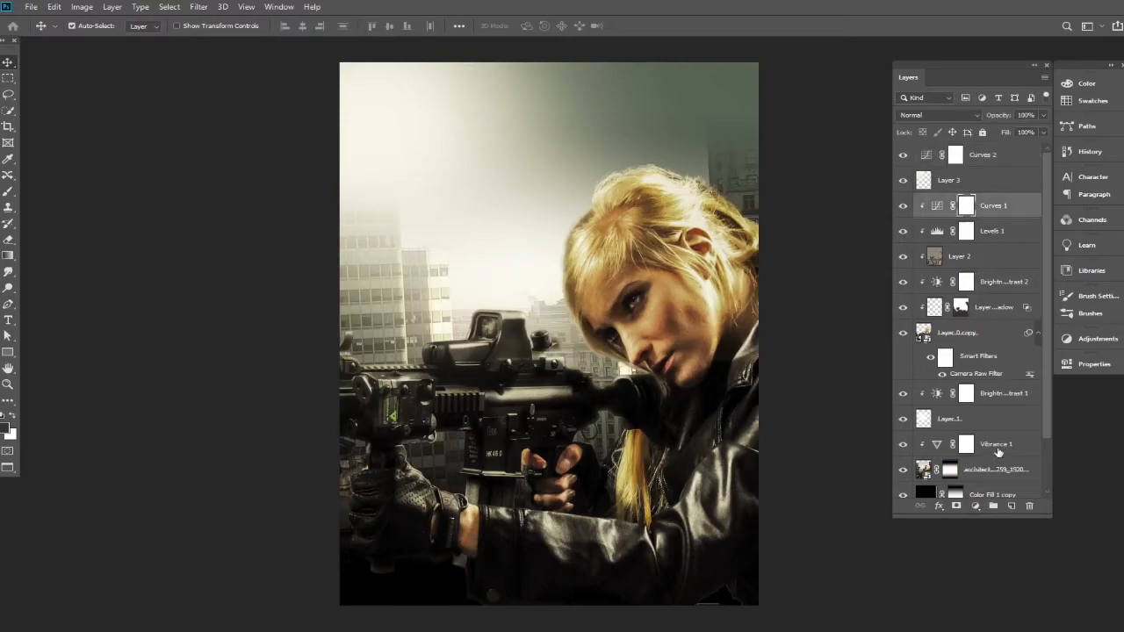
pyautogui.click(1013, 507)
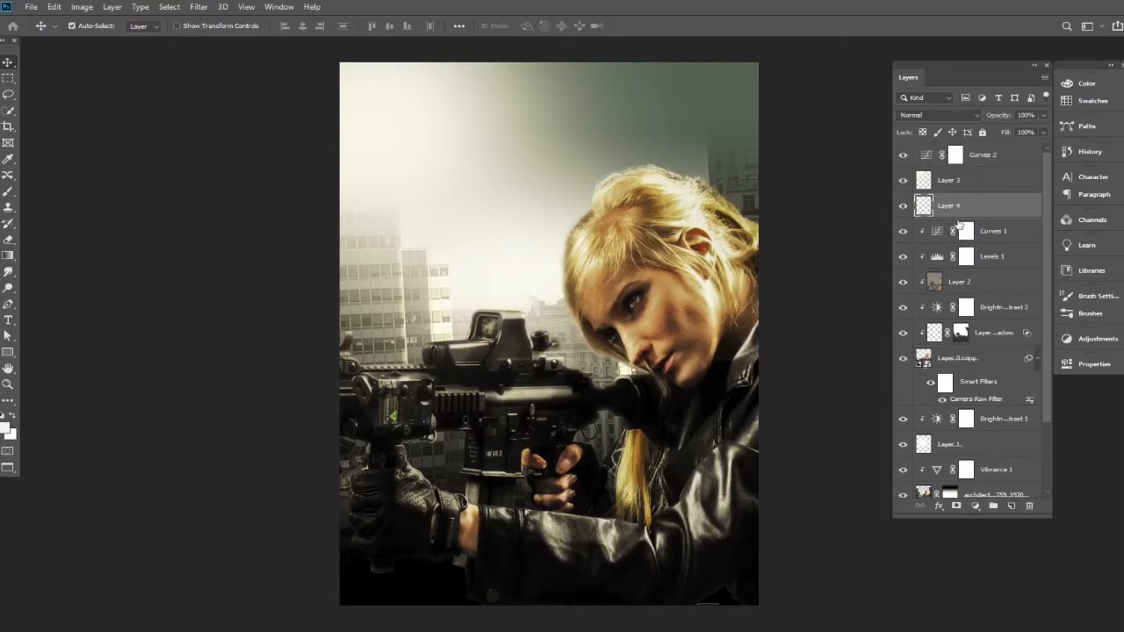
pyautogui.keyDown('alt'); pyautogui.click(962, 218); pyautogui.keyUp('alt')
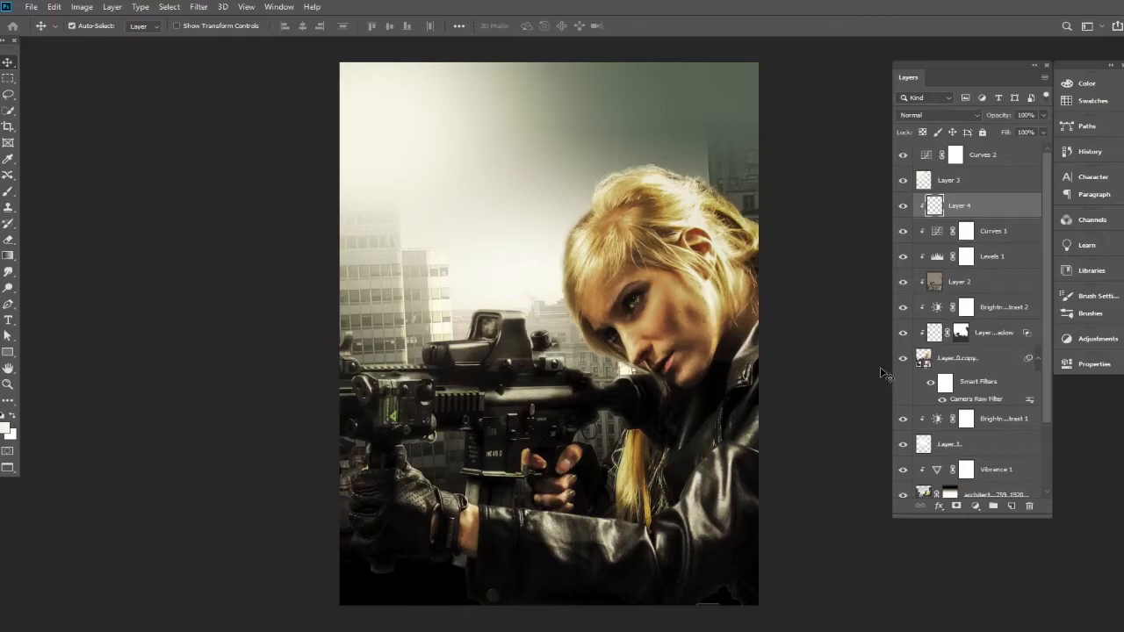
pyautogui.press('Delete')
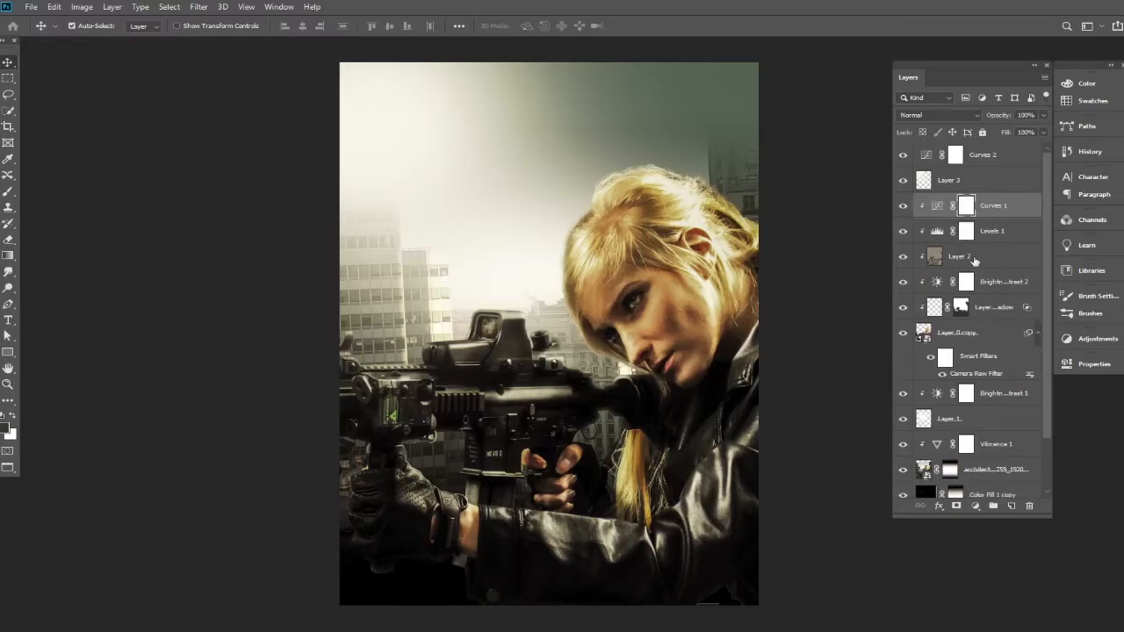
# Add a Levels adjustment clipped to the woman's layer, with black input 89 and midtone 0.18 for heavy darkening
pyautogui.click(974, 339)
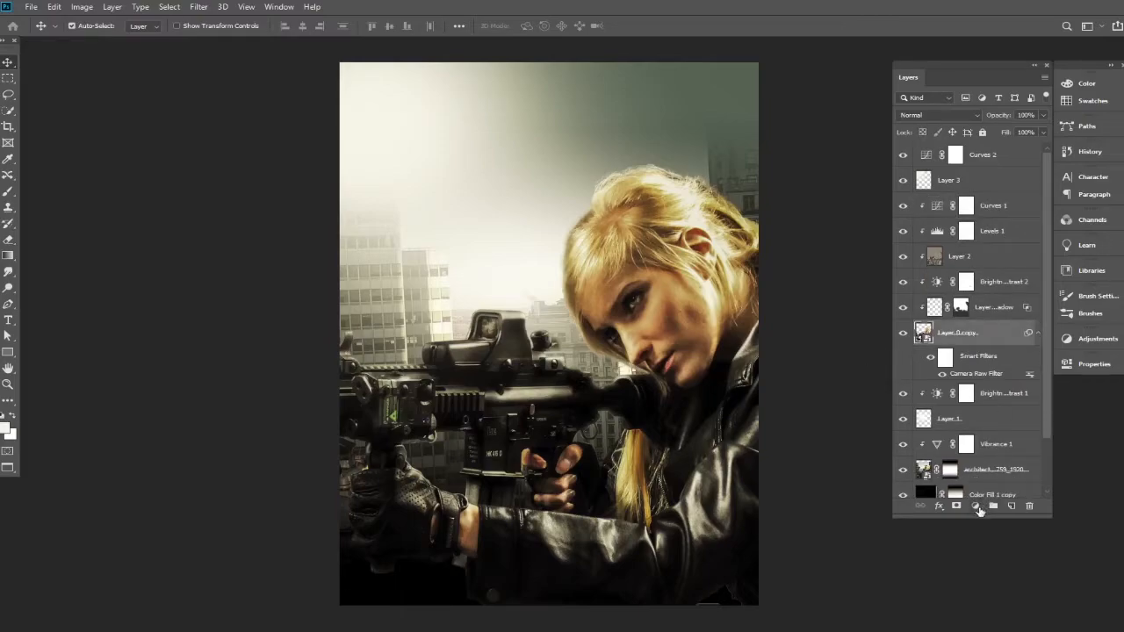
pyautogui.click(978, 508)
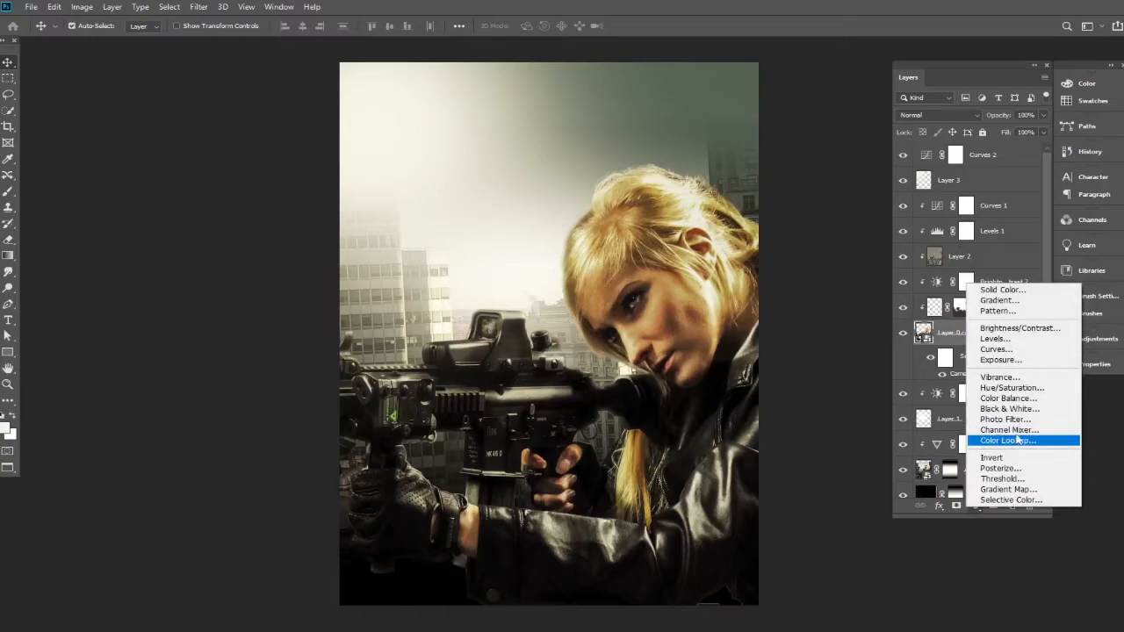
pyautogui.click(995, 338)
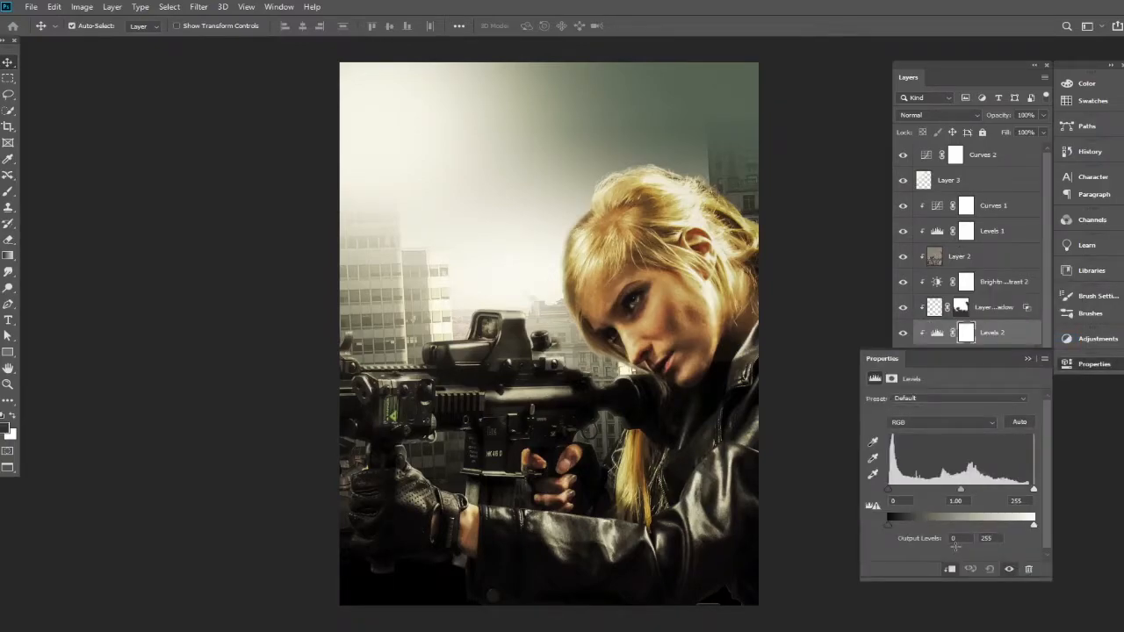
pyautogui.moveTo(961, 492); pyautogui.dragTo(1016, 490)
pyautogui.moveTo(897, 494); pyautogui.dragTo(940, 497)
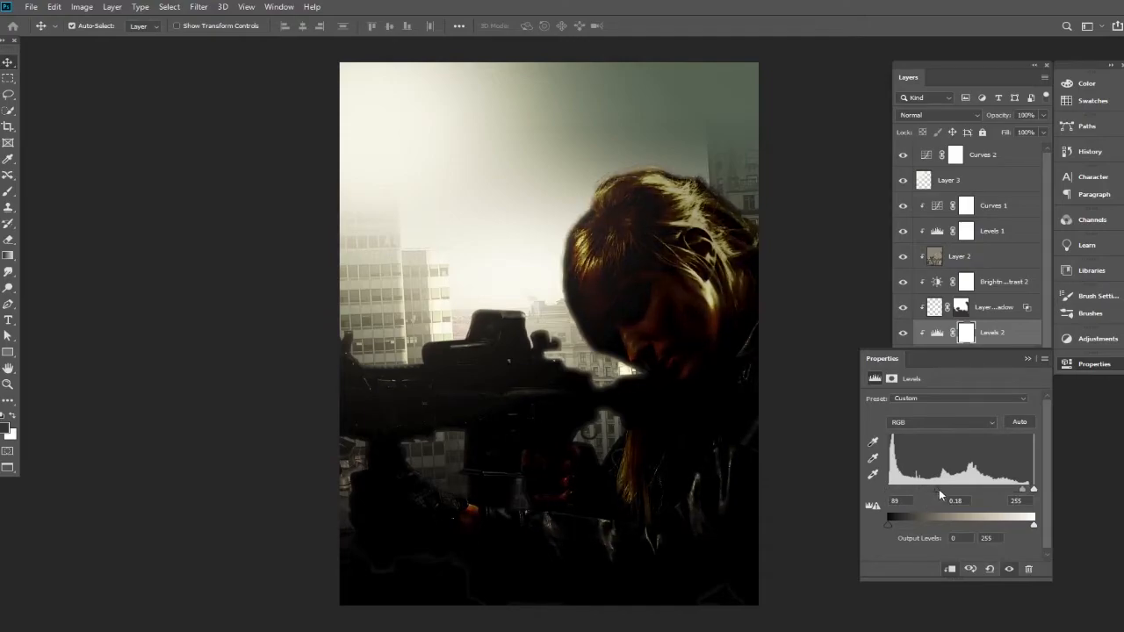
pyautogui.click(1028, 359)
# Invert the new Levels mask to black and brush white at 800 px, partly at 37% opacity, over the lower jacket, gloves and rifle
pyautogui.click(966, 333)
pyautogui.hotkey('ctrl', 'i')
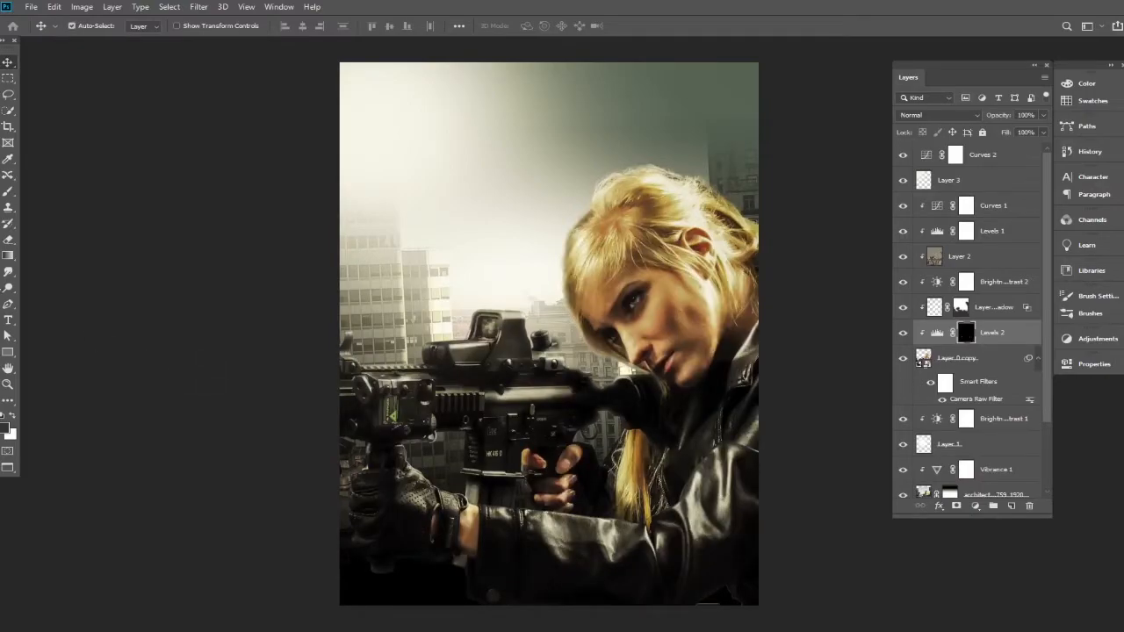
pyautogui.click(8, 192)
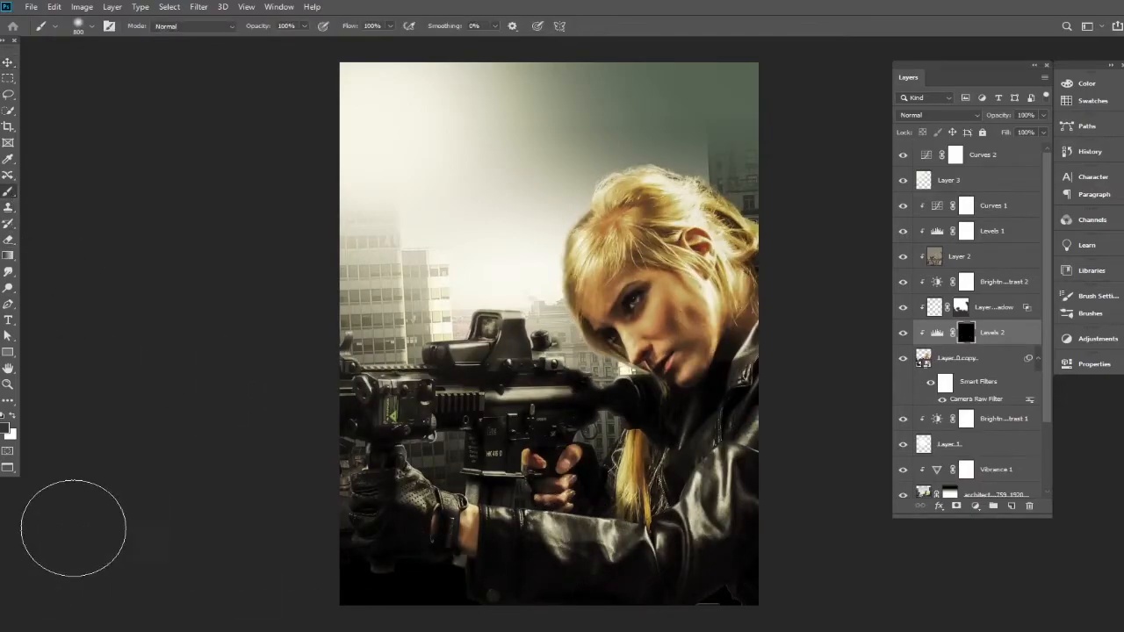
pyautogui.click(12, 416)
pyautogui.moveTo(592, 618)
pyautogui.mouseDown()
pyautogui.moveTo(792, 616)
pyautogui.moveTo(612, 625)
pyautogui.moveTo(479, 618)
pyautogui.moveTo(432, 598)
pyautogui.moveTo(609, 595)
pyautogui.mouseUp()
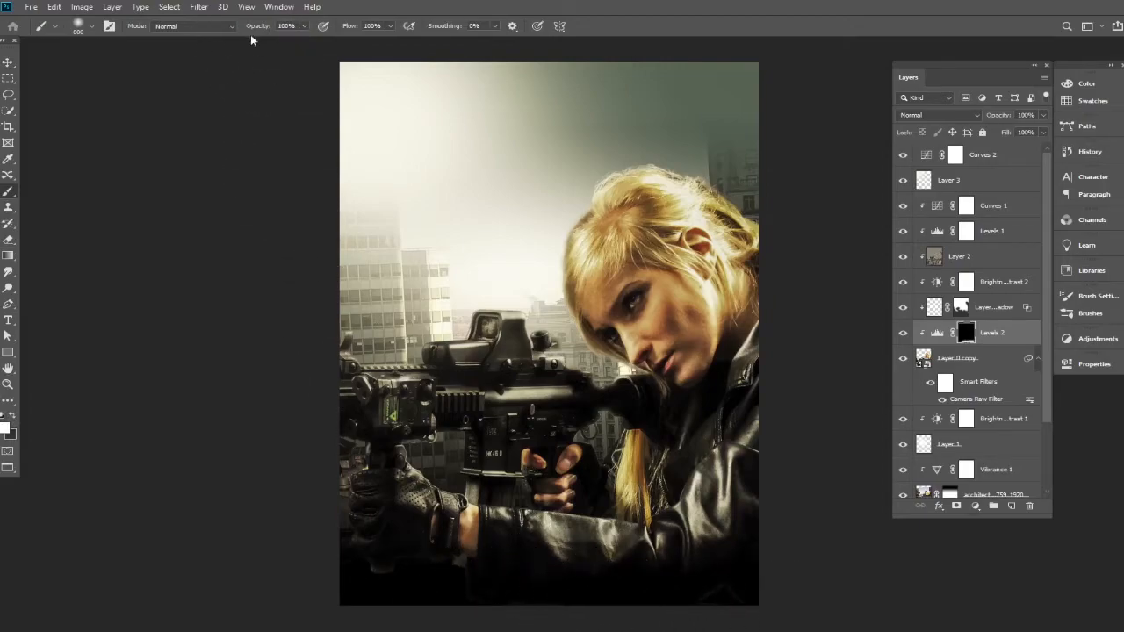
pyautogui.moveTo(255, 26); pyautogui.dragTo(207, 27)
pyautogui.moveTo(545, 562)
pyautogui.mouseDown()
pyautogui.moveTo(345, 534)
pyautogui.moveTo(393, 571)
pyautogui.moveTo(482, 610)
pyautogui.moveTo(560, 623)
pyautogui.moveTo(729, 585)
pyautogui.moveTo(782, 484)
pyautogui.moveTo(740, 595)
pyautogui.moveTo(736, 521)
pyautogui.moveTo(763, 463)
pyautogui.moveTo(687, 584)
pyautogui.moveTo(640, 618)
pyautogui.moveTo(575, 625)
pyautogui.moveTo(721, 623)
pyautogui.moveTo(475, 627)
pyautogui.moveTo(429, 617)
pyautogui.moveTo(339, 562)
pyautogui.moveTo(362, 509)
pyautogui.moveTo(290, 371)
pyautogui.moveTo(329, 431)
pyautogui.moveTo(458, 436)
pyautogui.moveTo(452, 477)
pyautogui.moveTo(467, 494)
pyautogui.moveTo(628, 545)
pyautogui.moveTo(601, 555)
pyautogui.moveTo(713, 572)
pyautogui.moveTo(787, 546)
pyautogui.moveTo(750, 578)
pyautogui.moveTo(729, 606)
pyautogui.mouseUp()
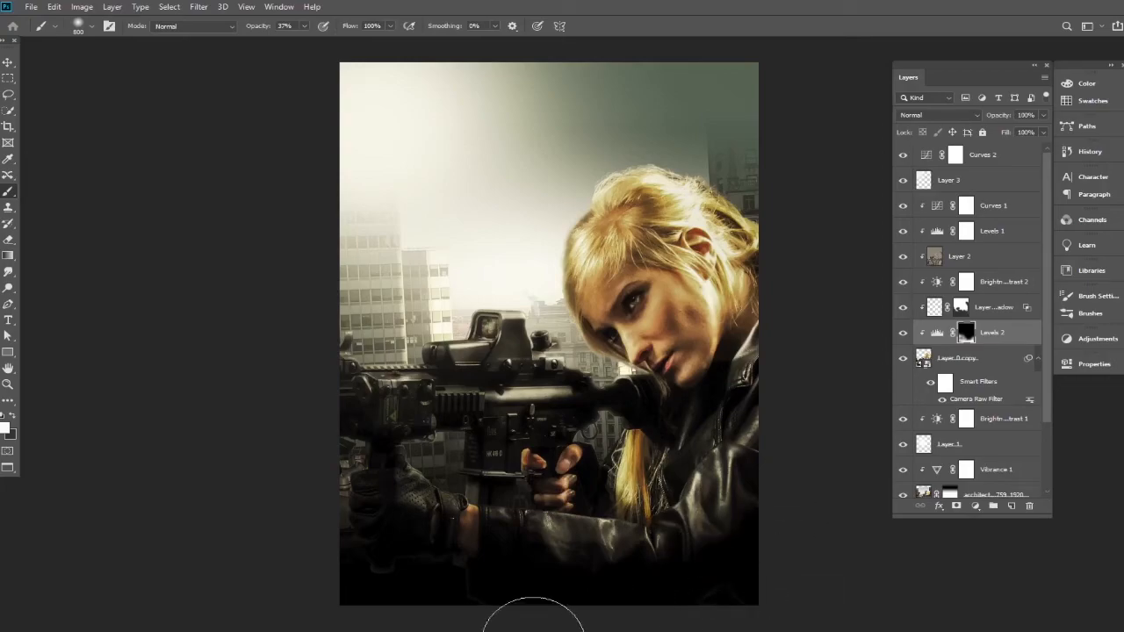
pyautogui.click(5, 63)
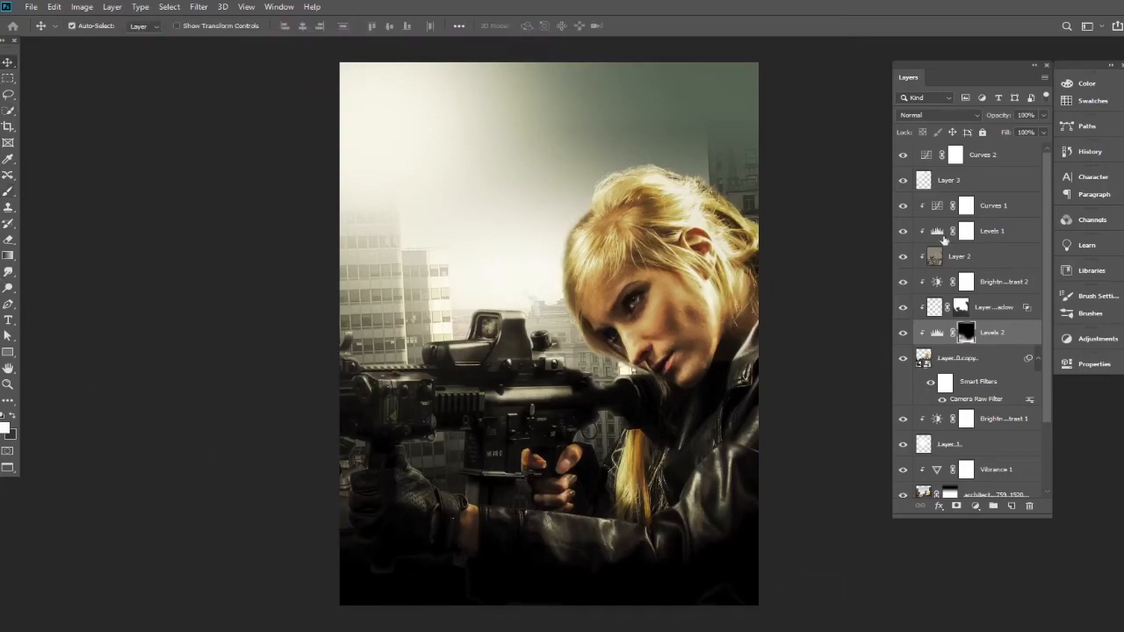
# Compare the poster with and without the masked Levels darkening and inspect the overall result
pyautogui.click(904, 334)
pyautogui.click(904, 334)
pyautogui.click(904, 334)
pyautogui.click(903, 335)
pyautogui.click(903, 335)
pyautogui.click(903, 334)
pyautogui.scroll(-2, 550, 298)
pyautogui.scroll(2, 563, 300)
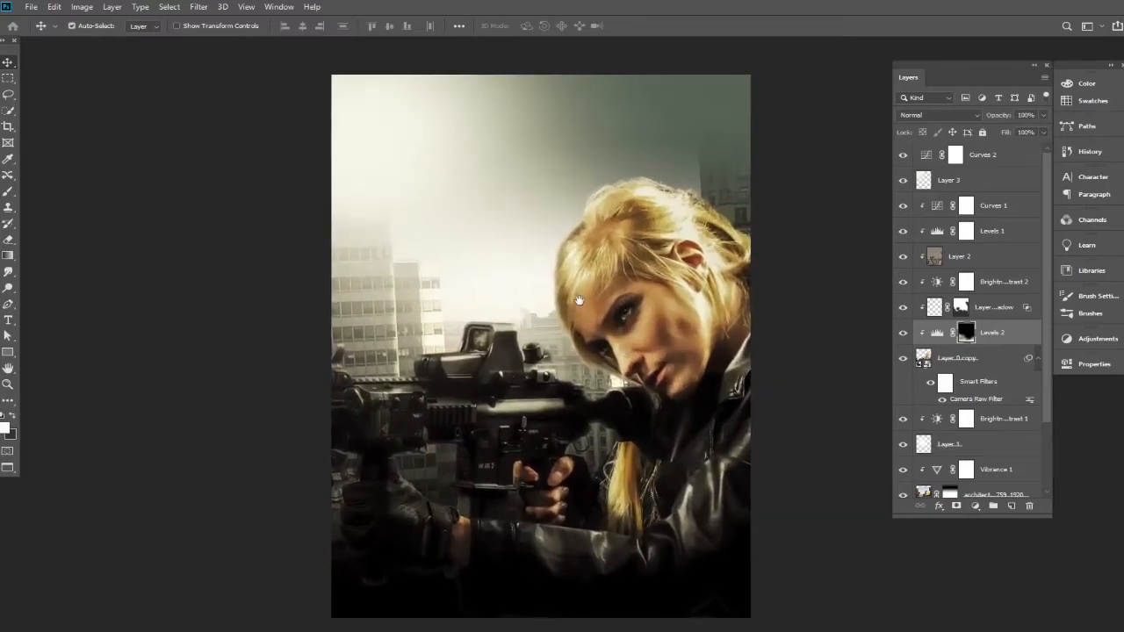
# Add a Gradient Fill layer above Curves 2 and load the Violet, Green, Orange preset
pyautogui.click(1001, 162)
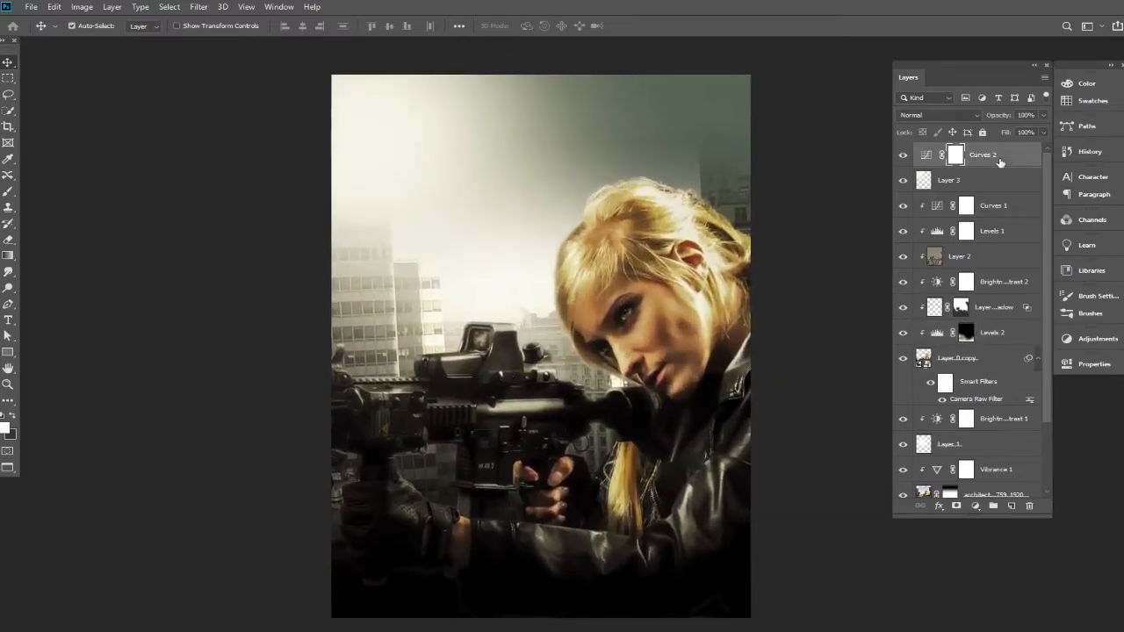
pyautogui.click(1020, 167)
pyautogui.click(980, 513)
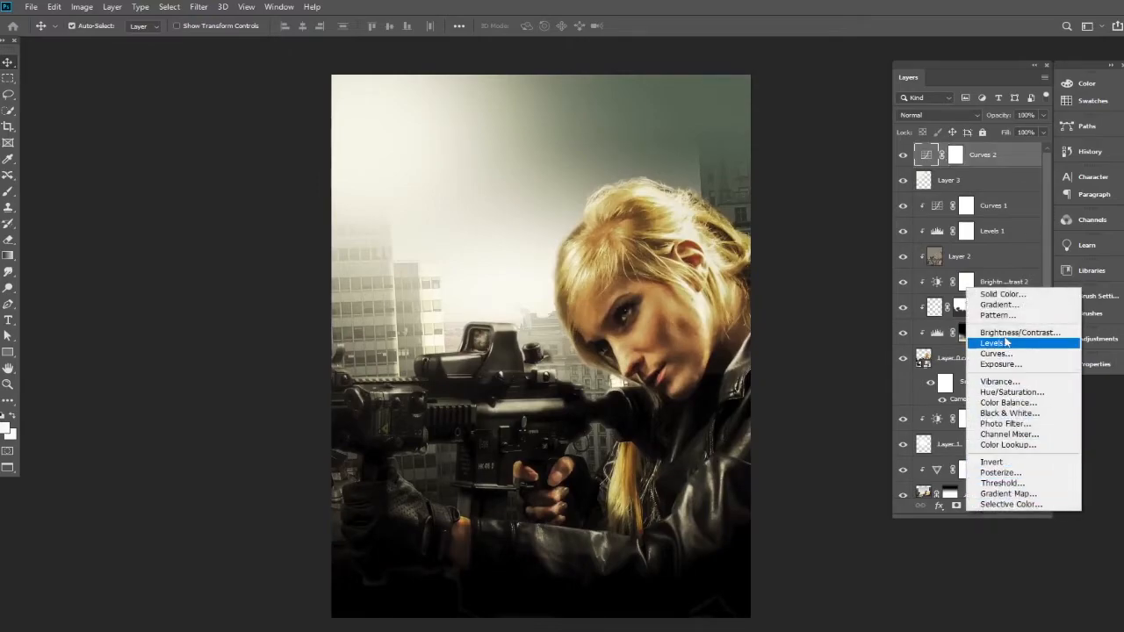
pyautogui.click(1004, 308)
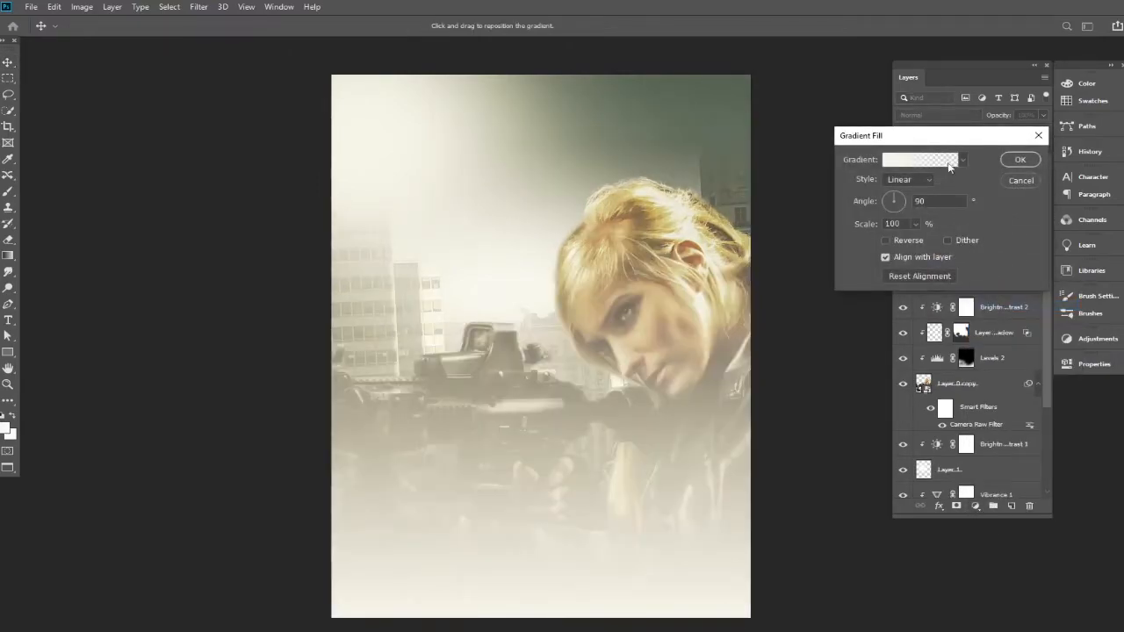
pyautogui.click(948, 162)
pyautogui.click(948, 156)
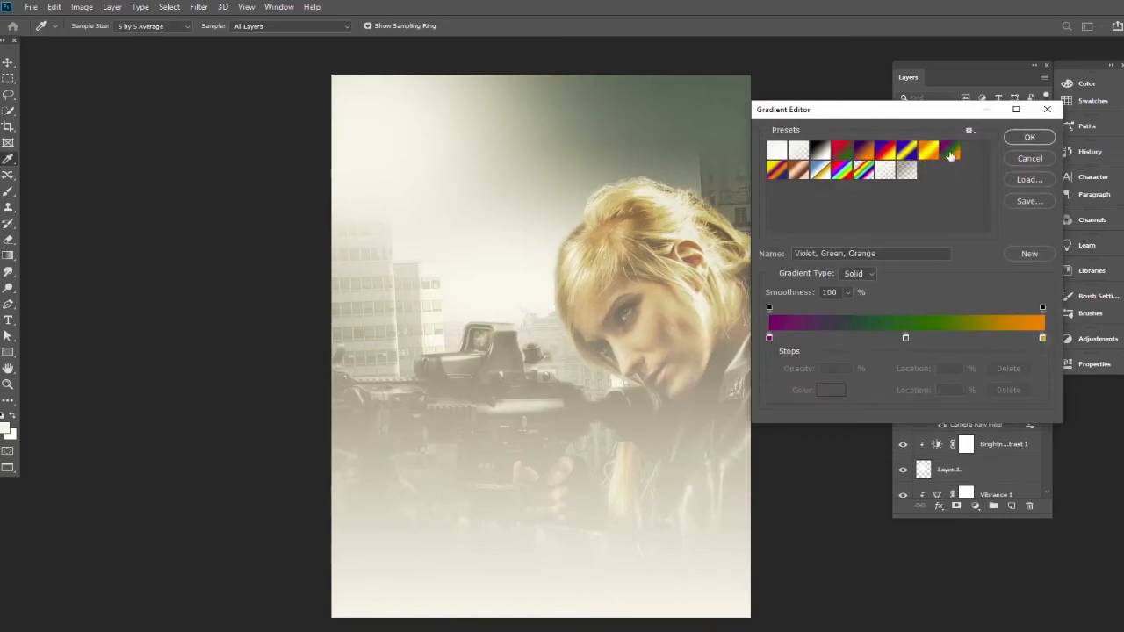
# Replace the violet stop with the green one at location 0, darken it to #00280b, and shift the midpoint toward orange
pyautogui.moveTo(770, 338)
pyautogui.mouseDown()
pyautogui.moveTo(860, 354)
pyautogui.moveTo(718, 338)
pyautogui.moveTo(769, 339)
pyautogui.mouseUp()
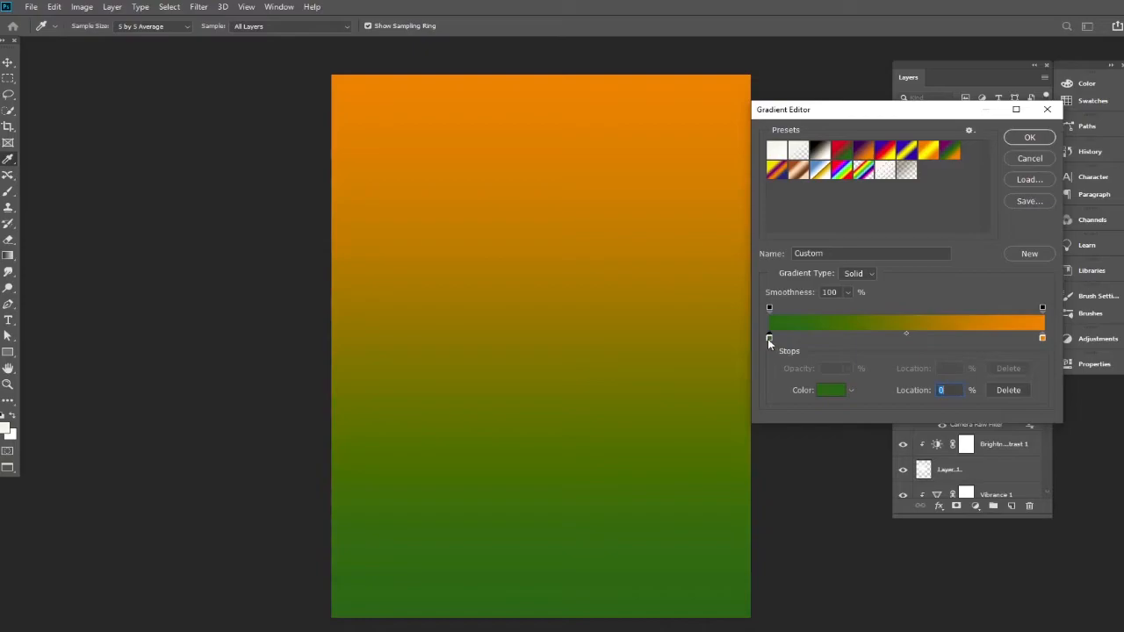
pyautogui.doubleClick(769, 338)
pyautogui.moveTo(409, 508); pyautogui.dragTo(408, 541)
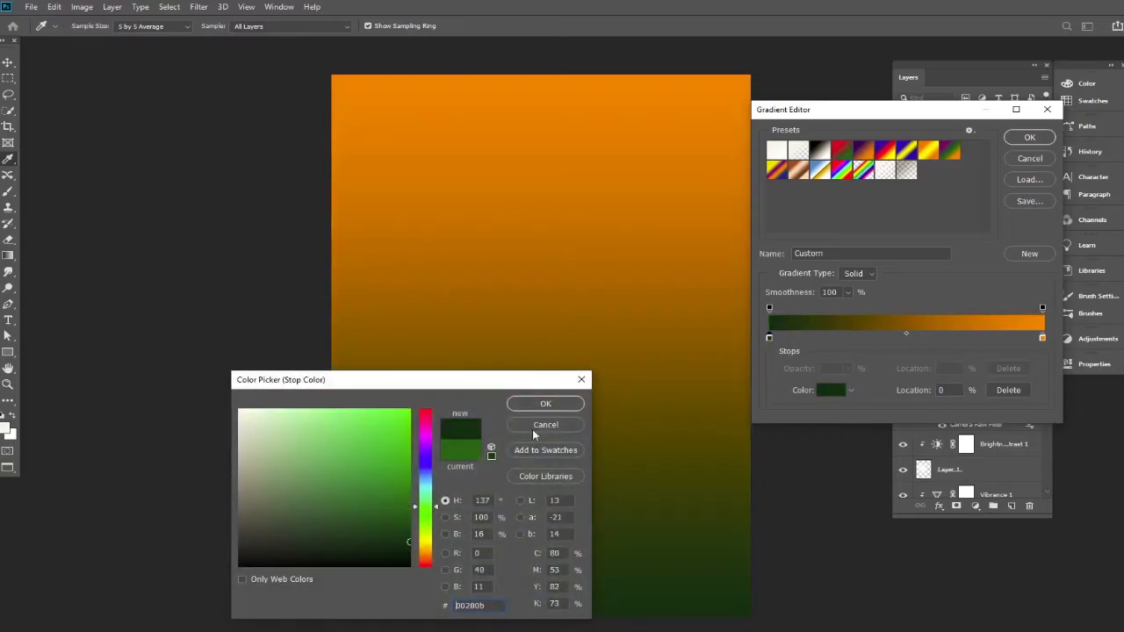
pyautogui.click(546, 404)
pyautogui.moveTo(909, 337); pyautogui.dragTo(943, 333)
# Lighten the gradient's orange end stop to a paler orange and apply the 90° linear gradient fill
pyautogui.doubleClick(1043, 339)
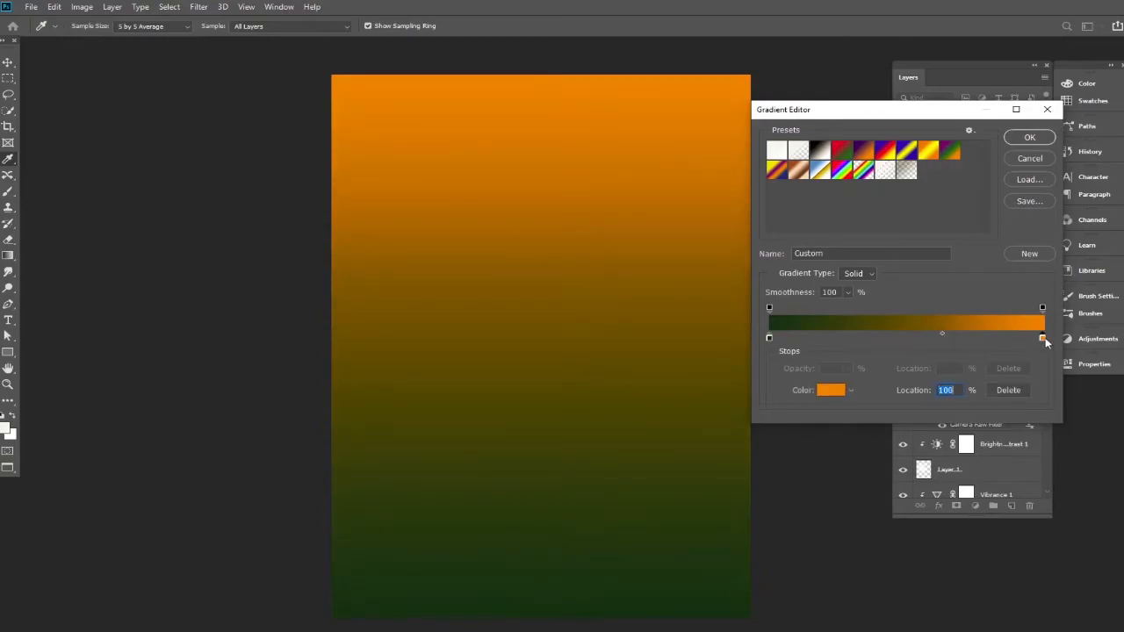
pyautogui.moveTo(387, 409); pyautogui.dragTo(348, 408)
pyautogui.click(545, 403)
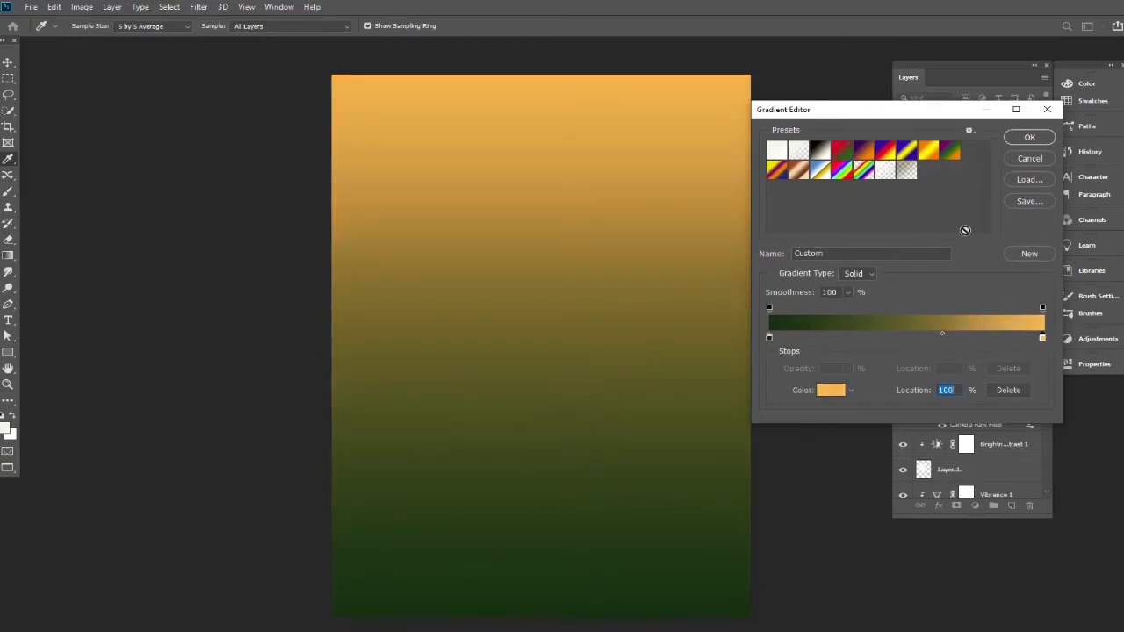
pyautogui.click(1030, 138)
pyautogui.moveTo(536, 251); pyautogui.dragTo(540, 223)
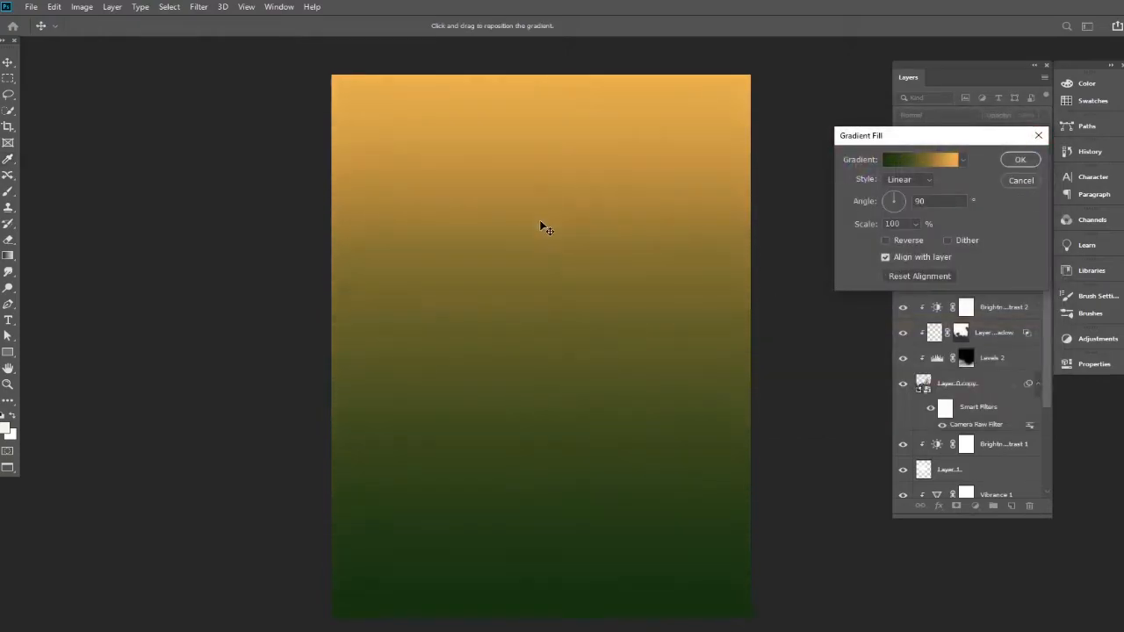
pyautogui.click(1020, 160)
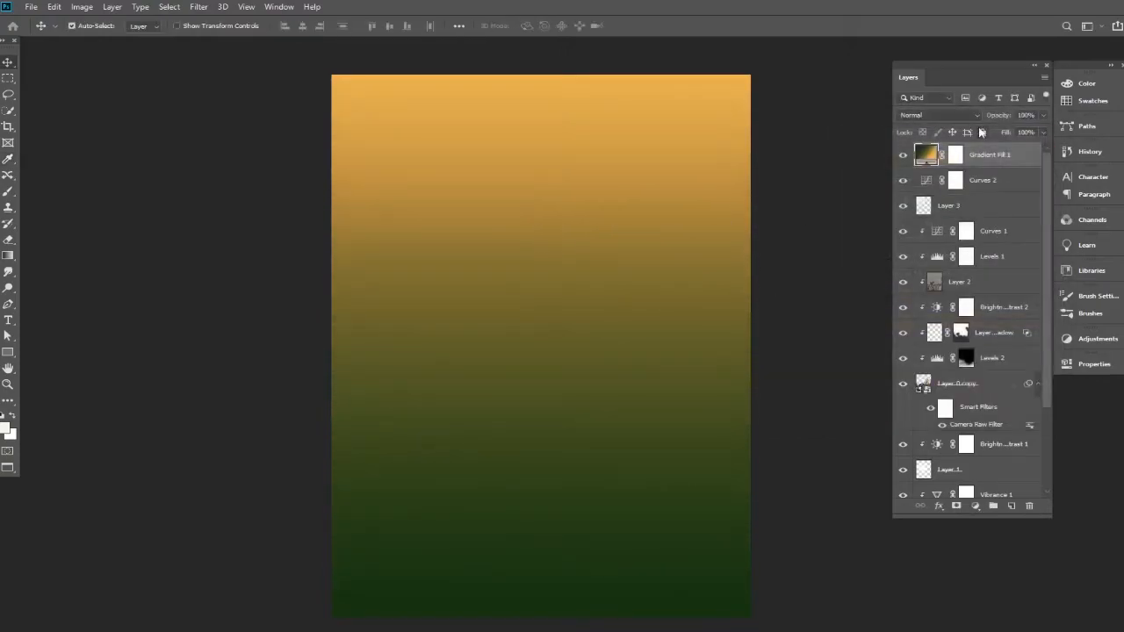
# Set the gradient fill layer's blend mode to Soft Light and inspect the toned poster up close
pyautogui.click(933, 115)
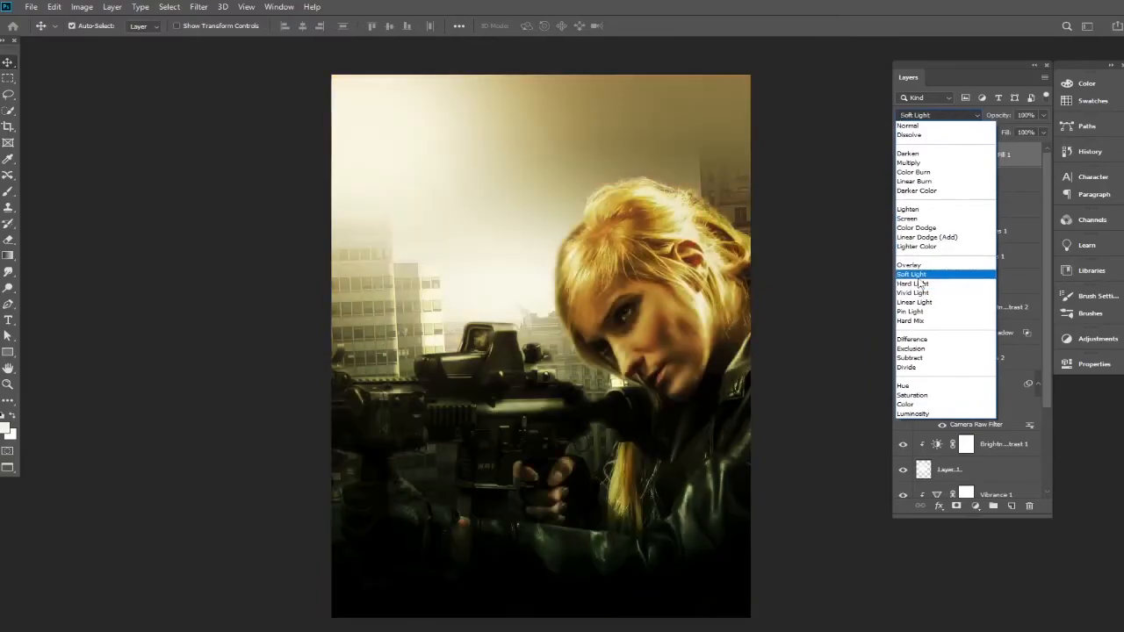
pyautogui.click(918, 274)
pyautogui.scroll(3, 532, 325)
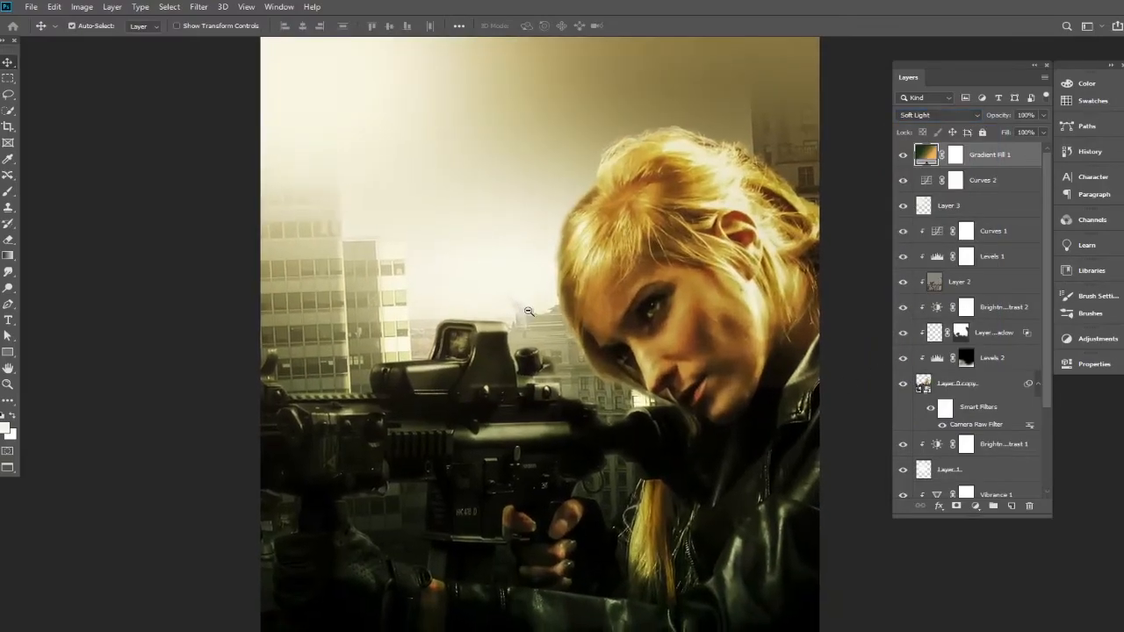
# Lower the Gradient Fill 1 layer's opacity to 48%, compare the image with and without it, and hide the layer
pyautogui.scroll(-3, 527, 312)
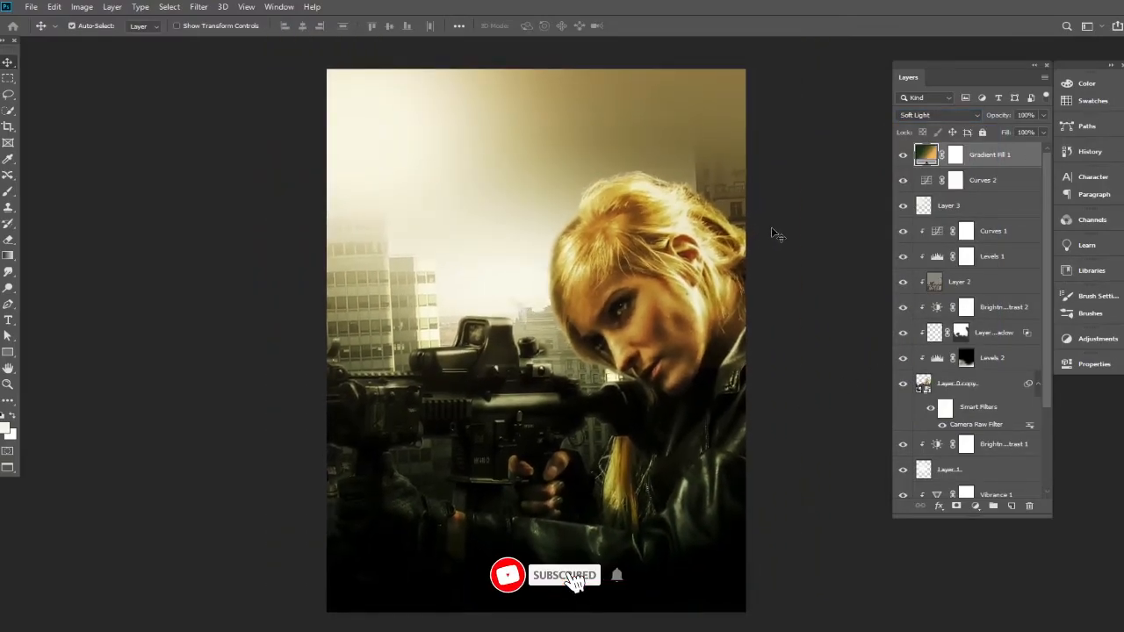
pyautogui.moveTo(1005, 120); pyautogui.dragTo(968, 129)
pyautogui.click(903, 155)
pyautogui.click(903, 155)
pyautogui.click(903, 154)
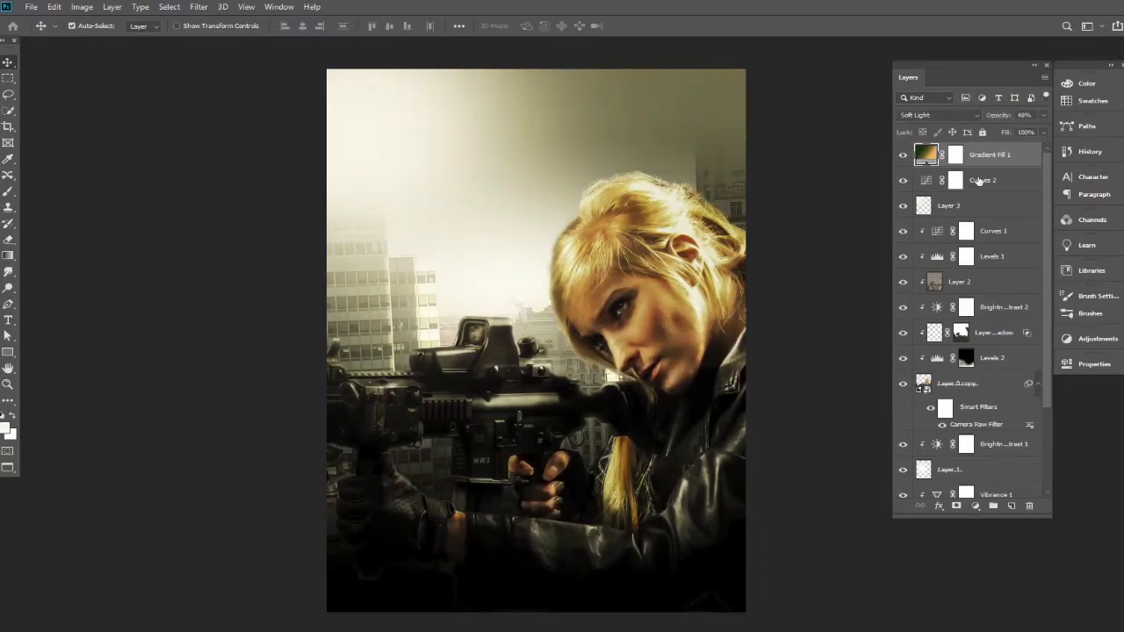
pyautogui.click(903, 155)
# Add a Color Lookup adjustment layer above Curves 2 using the filmstock_50.3dl 3D LUT
pyautogui.click(989, 184)
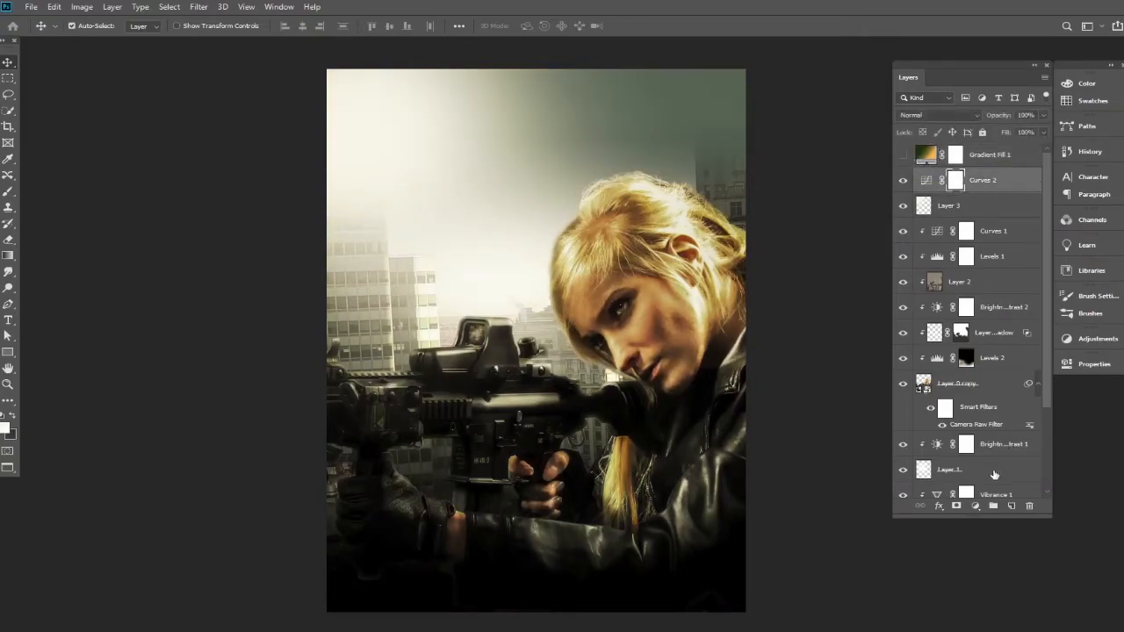
pyautogui.click(981, 509)
pyautogui.click(1022, 459)
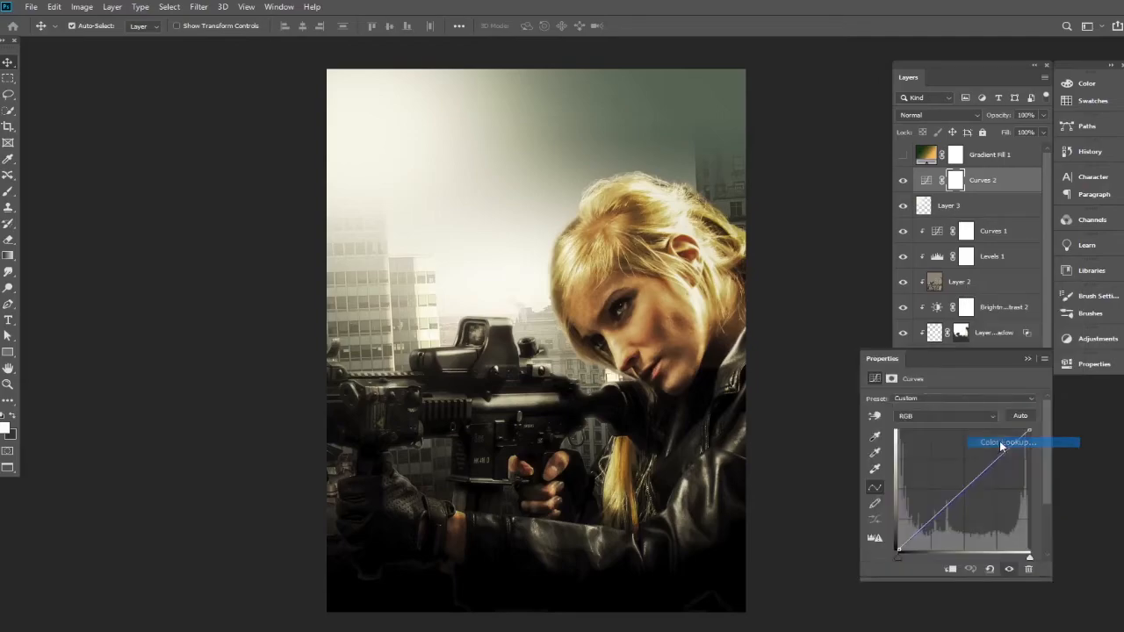
pyautogui.click(970, 401)
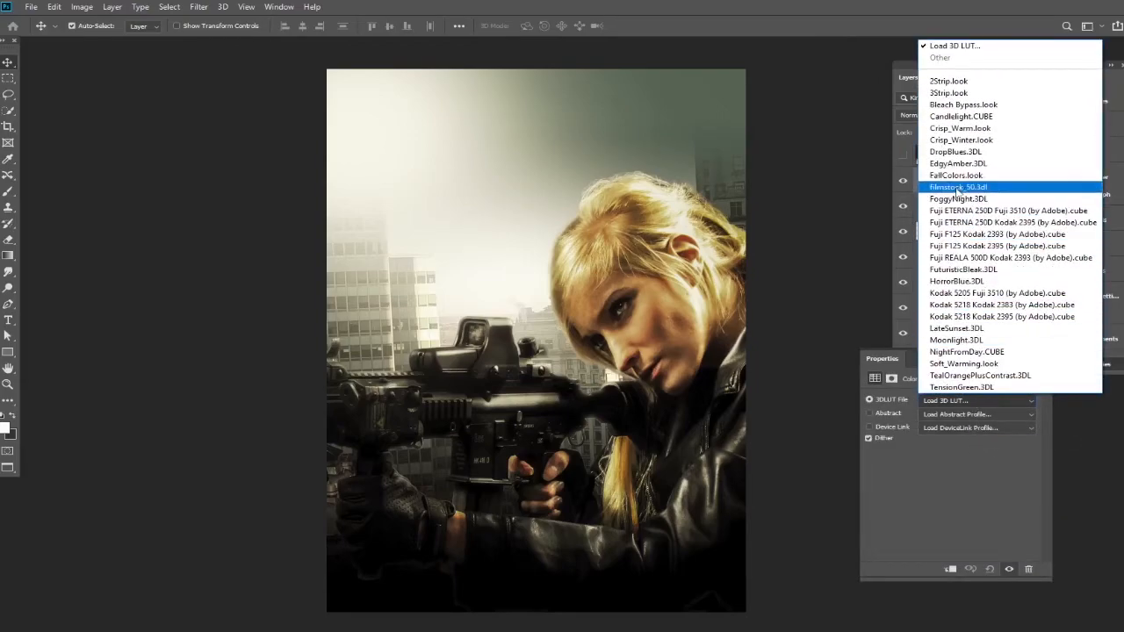
pyautogui.click(957, 187)
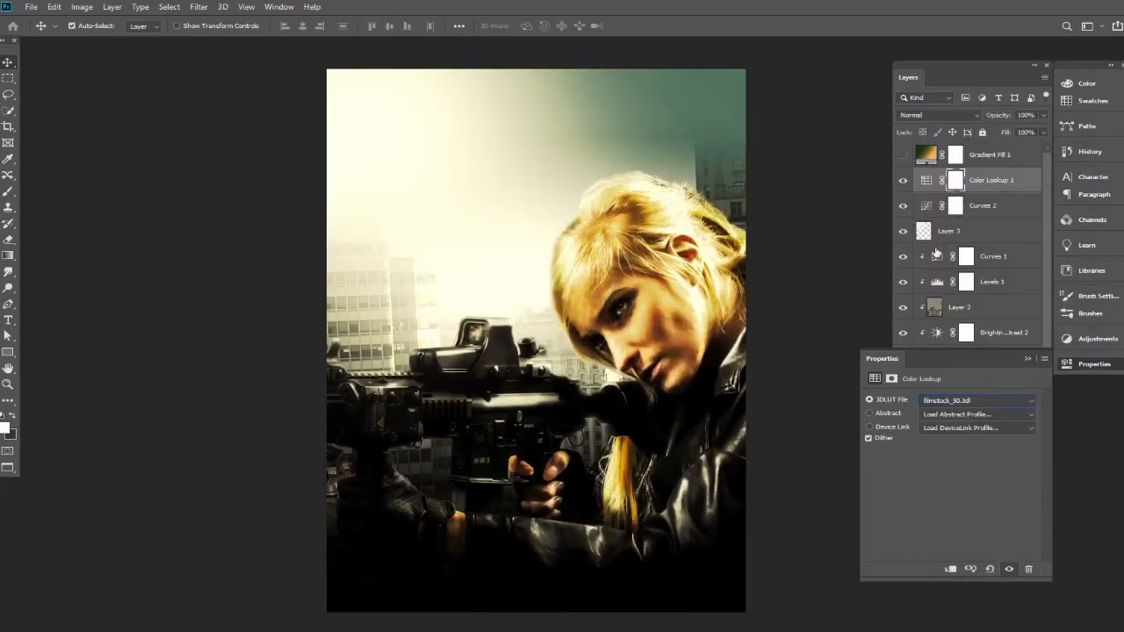
pyautogui.click(1028, 360)
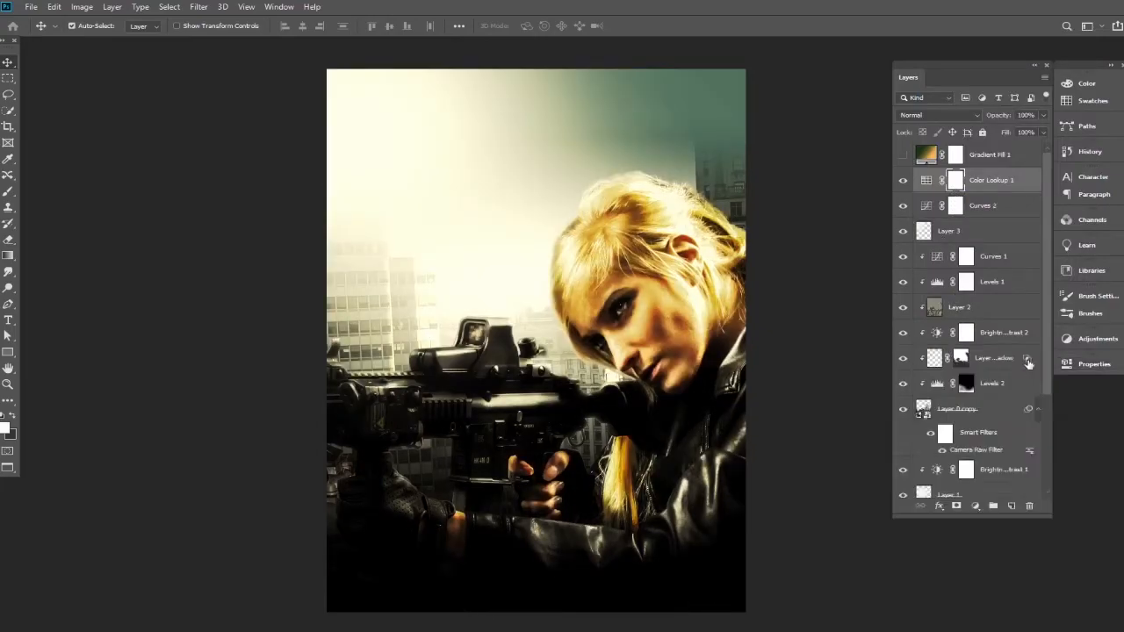
# Reduce the Color Lookup 1 layer's opacity to 45% and compare the image with and without the effect
pyautogui.click(998, 188)
pyautogui.moveTo(1004, 118); pyautogui.dragTo(962, 129)
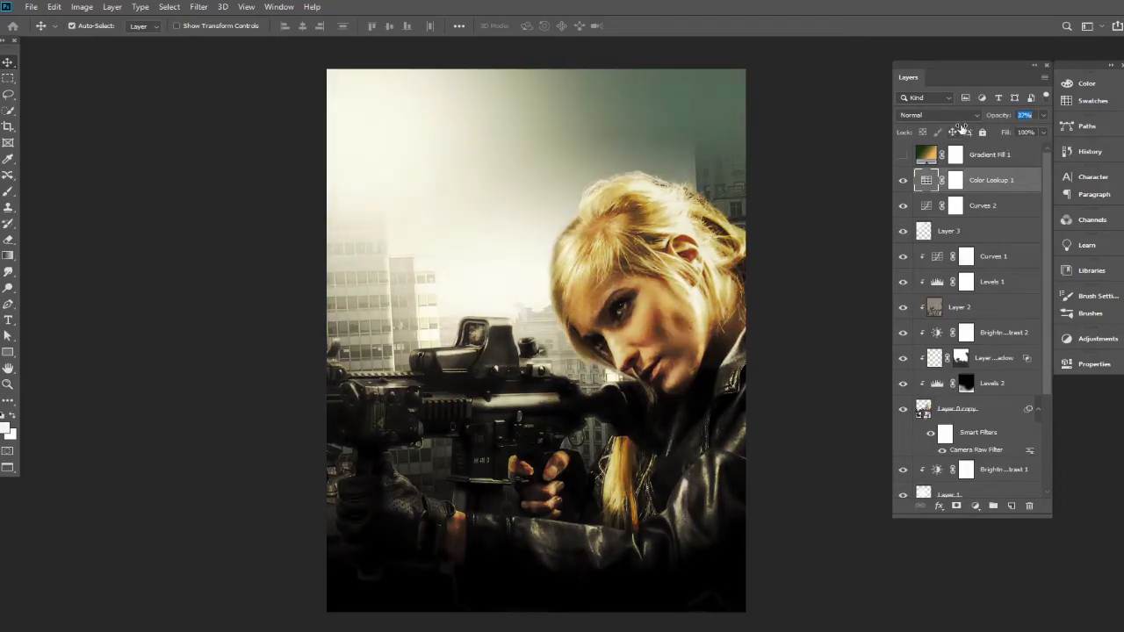
pyautogui.click(920, 183)
pyautogui.click(904, 181)
pyautogui.click(904, 181)
pyautogui.click(904, 181)
pyautogui.click(904, 181)
# Show the Gradient Fill 1 layer again and lower its opacity to 23%
pyautogui.click(962, 157)
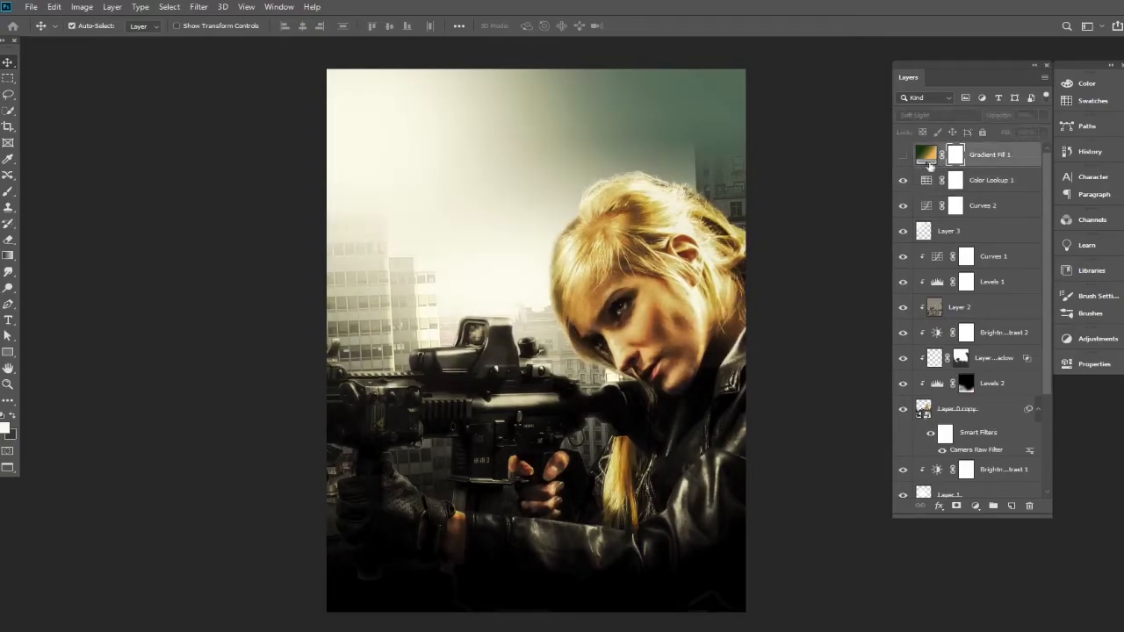
pyautogui.click(904, 156)
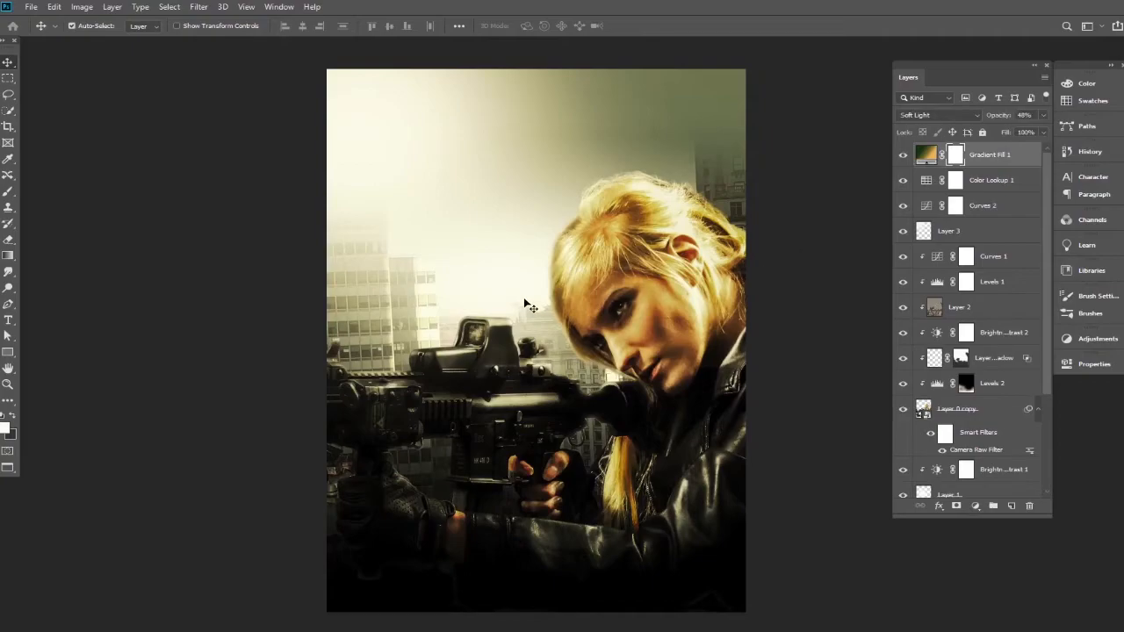
pyautogui.moveTo(996, 118); pyautogui.dragTo(988, 120)
# Compare the image with and without Color Lookup 1 and set that layer's opacity to 35%
pyautogui.click(911, 185)
pyautogui.click(904, 181)
pyautogui.click(904, 181)
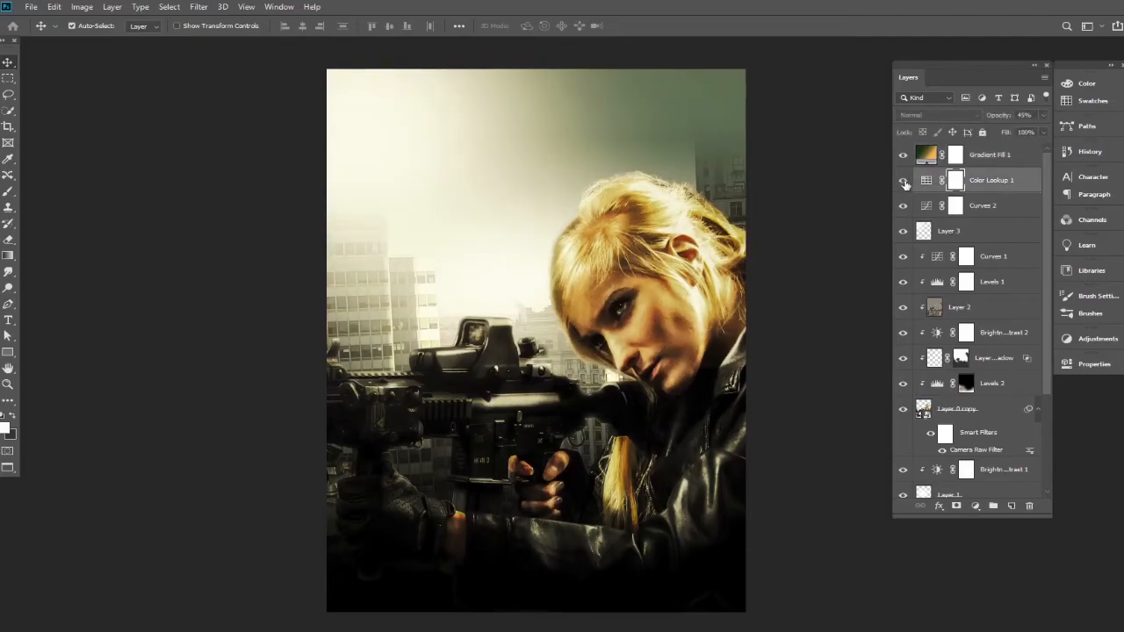
pyautogui.moveTo(987, 118); pyautogui.dragTo(993, 119)
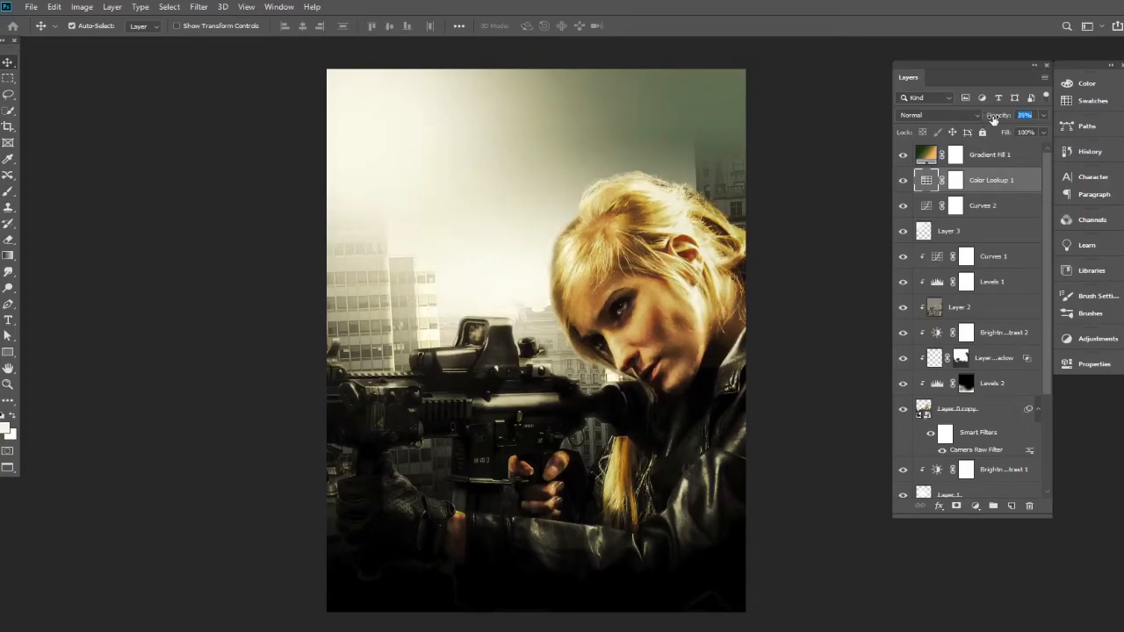
# Check the whole poster and lower the opacity of the Layer 3 glow to 91%
pyautogui.keyDown('alt'); pyautogui.click(584, 337); pyautogui.keyUp('alt')
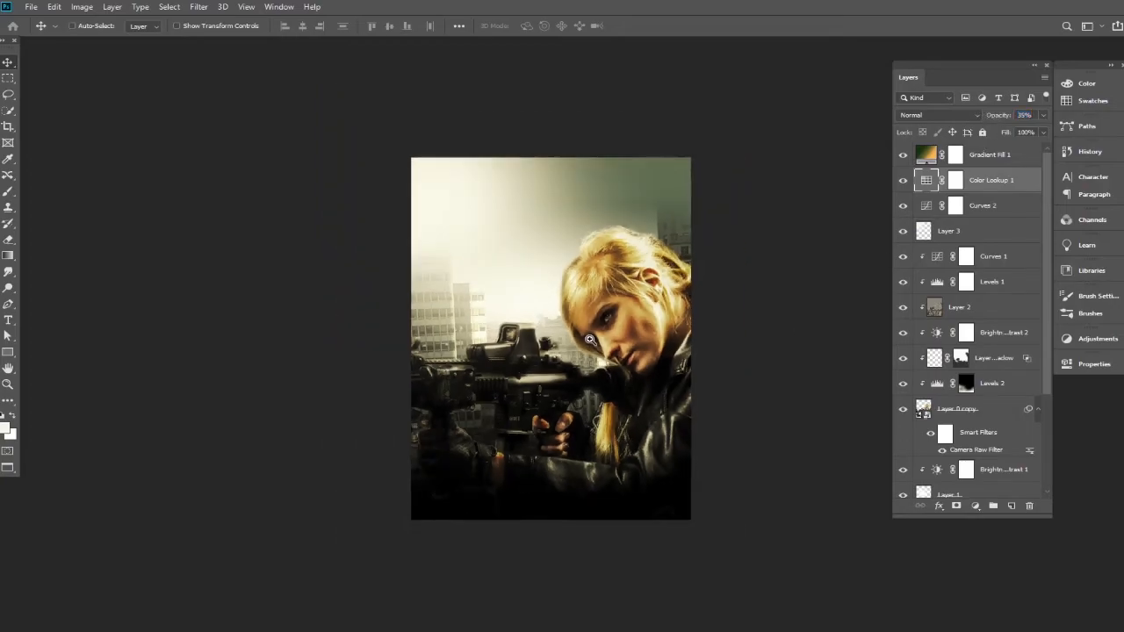
pyautogui.keyDown('ctrl'); pyautogui.click(583, 327); pyautogui.keyUp('ctrl')
pyautogui.moveTo(583, 327); pyautogui.dragTo(574, 324)
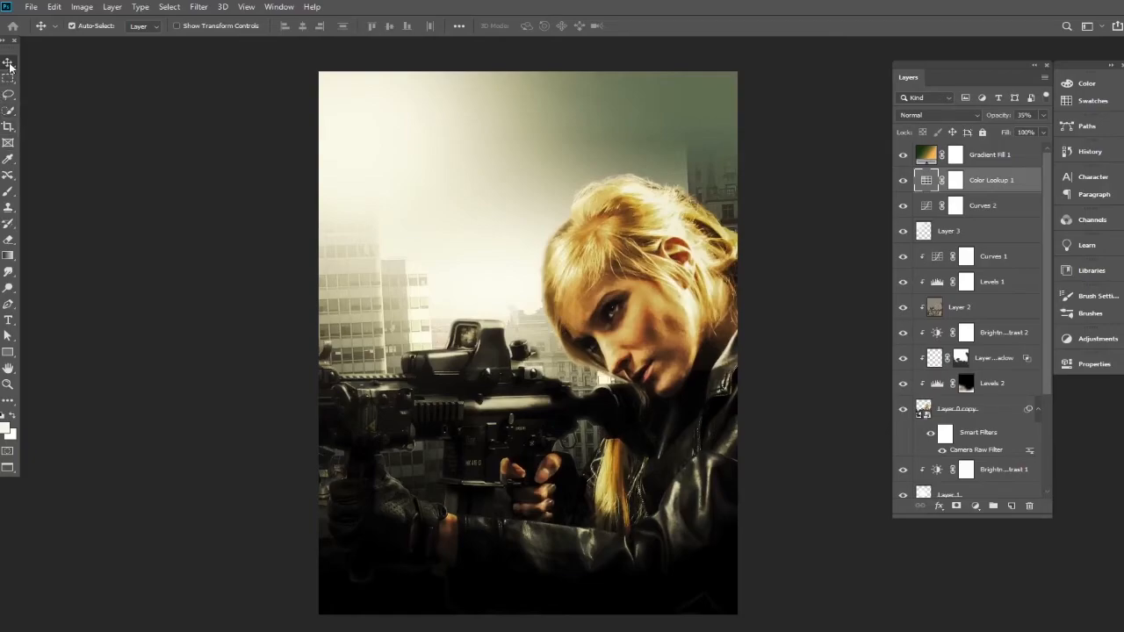
pyautogui.click(905, 232)
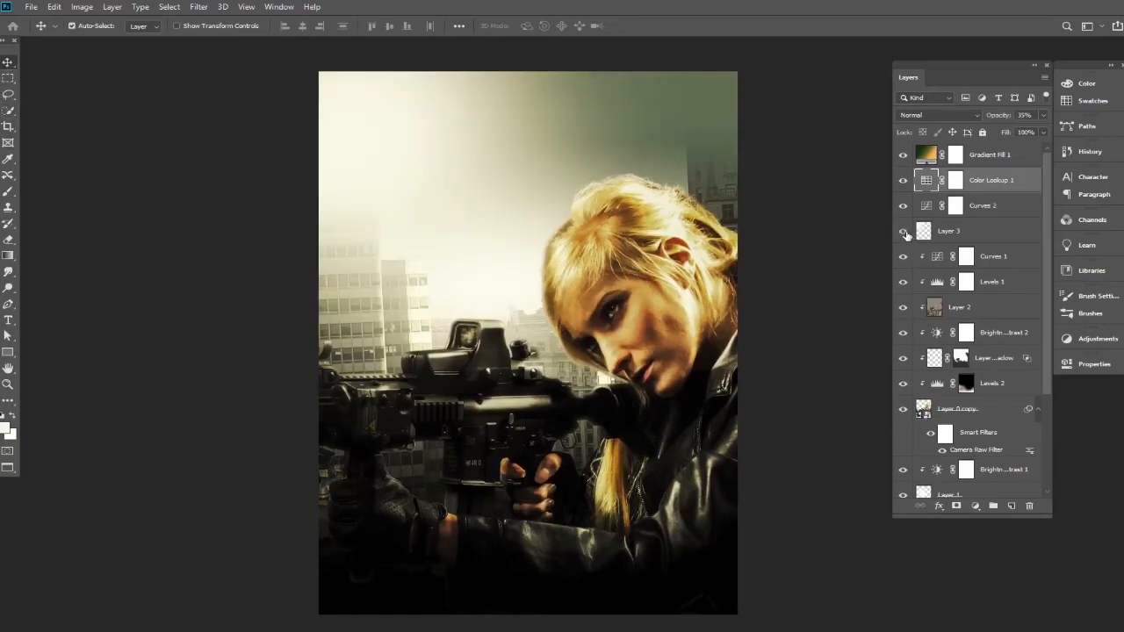
pyautogui.click(966, 236)
pyautogui.moveTo(1004, 118)
pyautogui.mouseDown()
pyautogui.moveTo(971, 118)
pyautogui.moveTo(997, 120)
pyautogui.mouseUp()
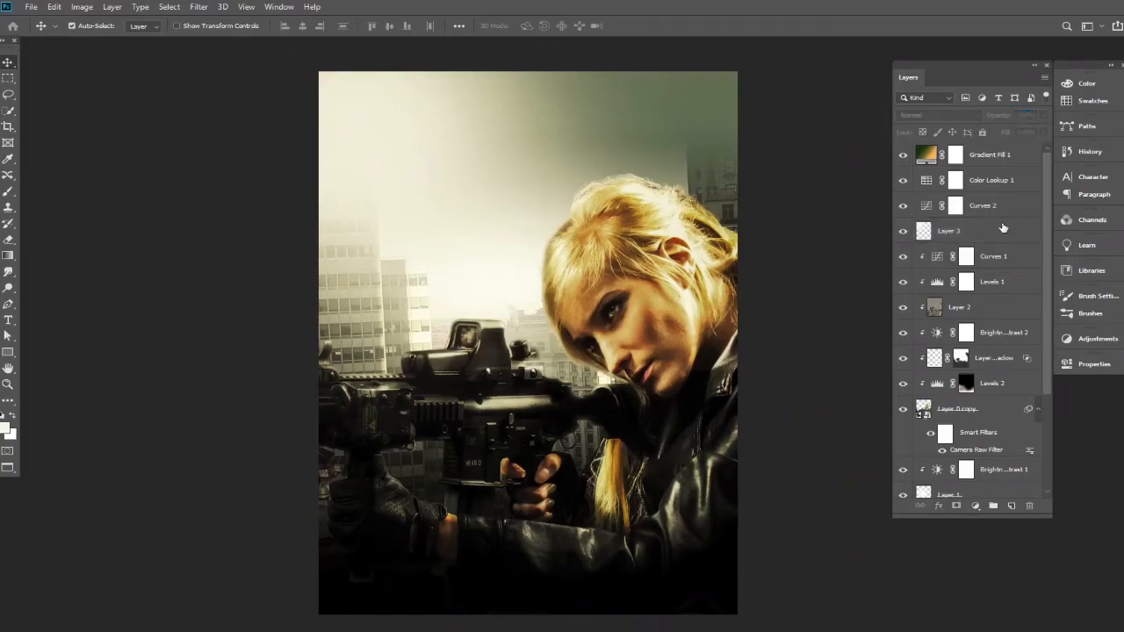
# Scale the Layer 3 glow up proportionally to about 110% and check the result on the poster
pyautogui.scroll(-1, 796, 240)
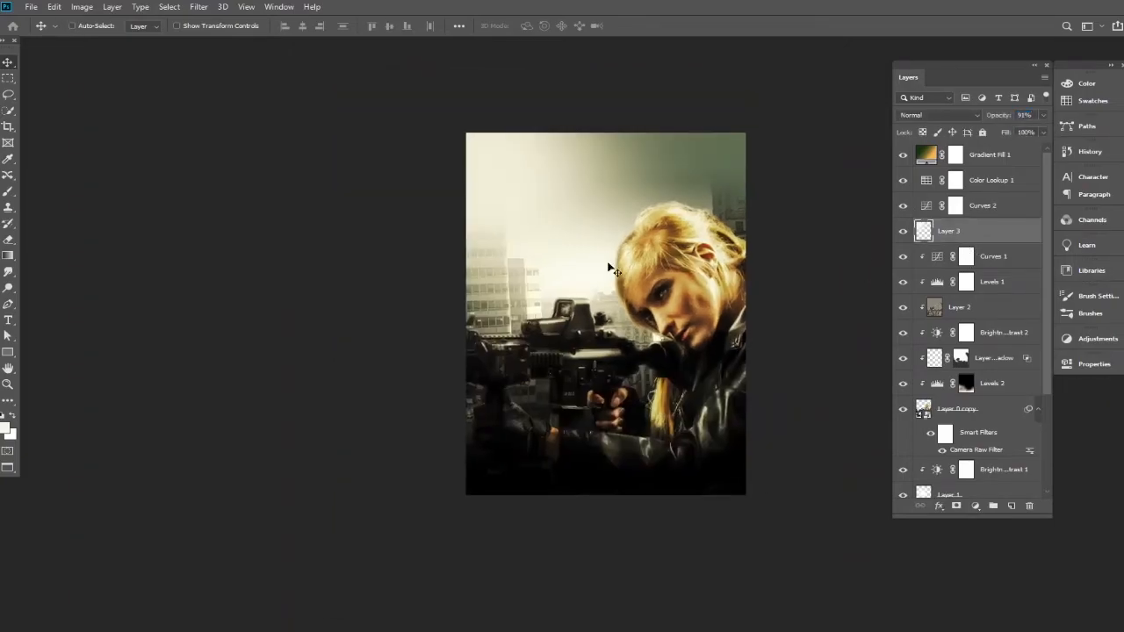
pyautogui.hotkey('ctrl', 't')
pyautogui.moveTo(714, 384); pyautogui.dragTo(759, 424)
pyautogui.press('Return')
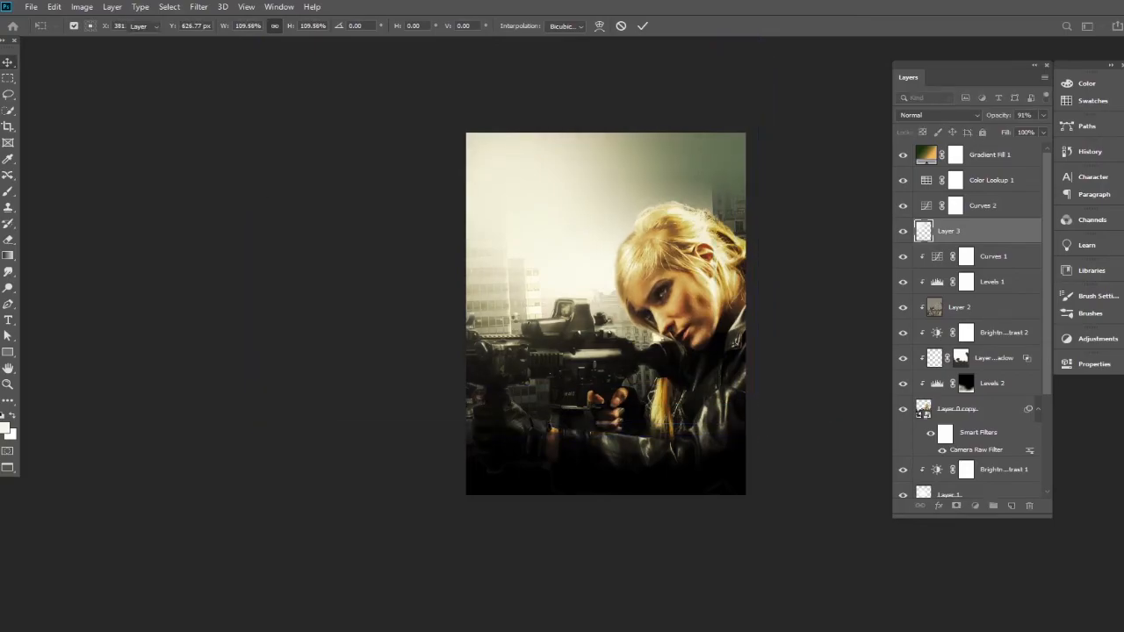
pyautogui.scroll(1, 654, 255)
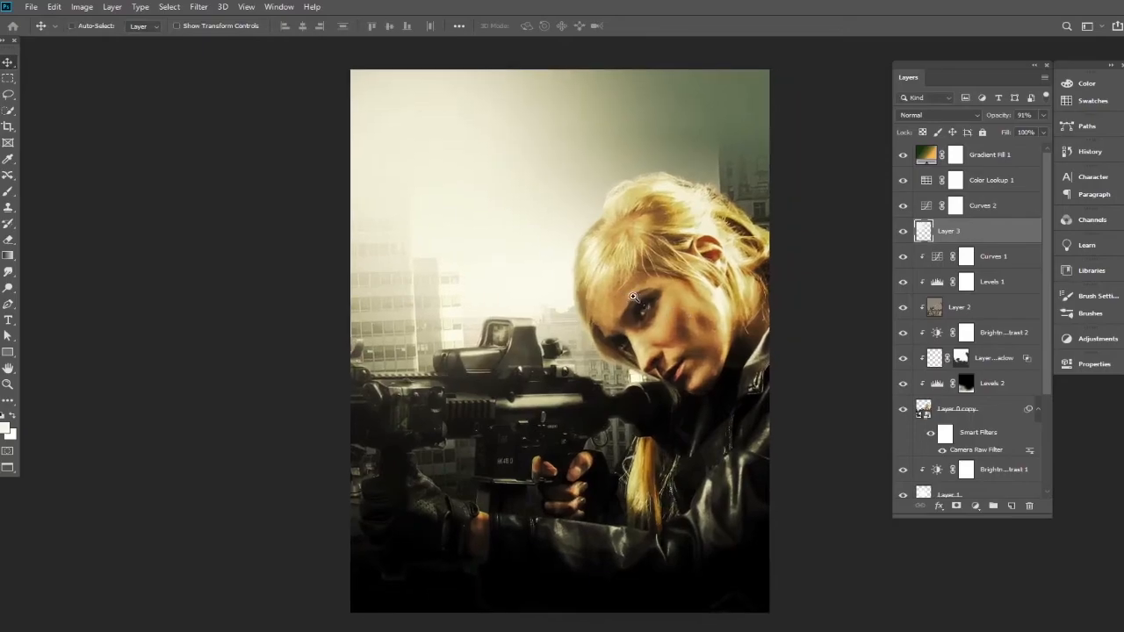
pyautogui.scroll(1, 634, 298)
pyautogui.scroll(-1, 631, 290)
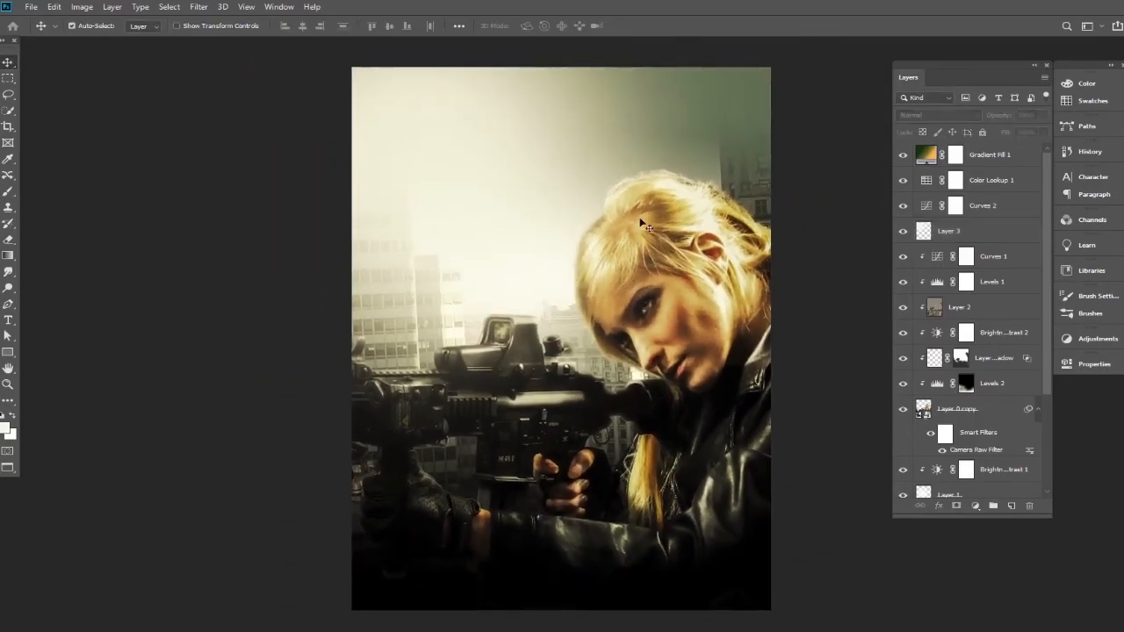
# Add a Color Balance adjustment layer above Gradient Fill 1 and shift its midtones to +13 blue and slightly toward cyan
pyautogui.click(989, 157)
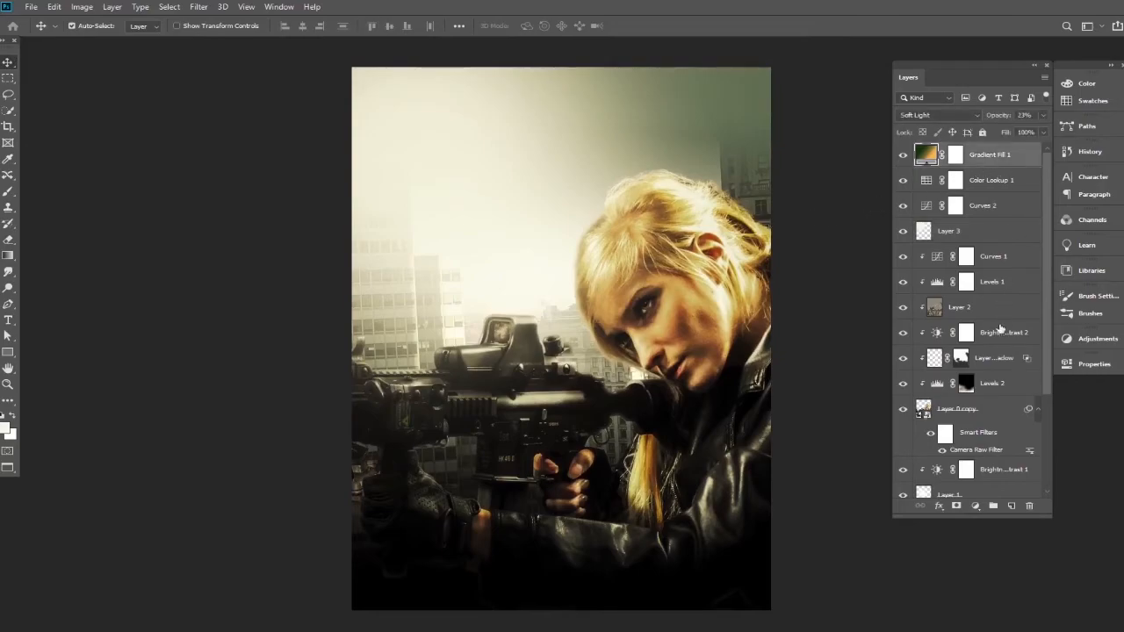
pyautogui.click(976, 507)
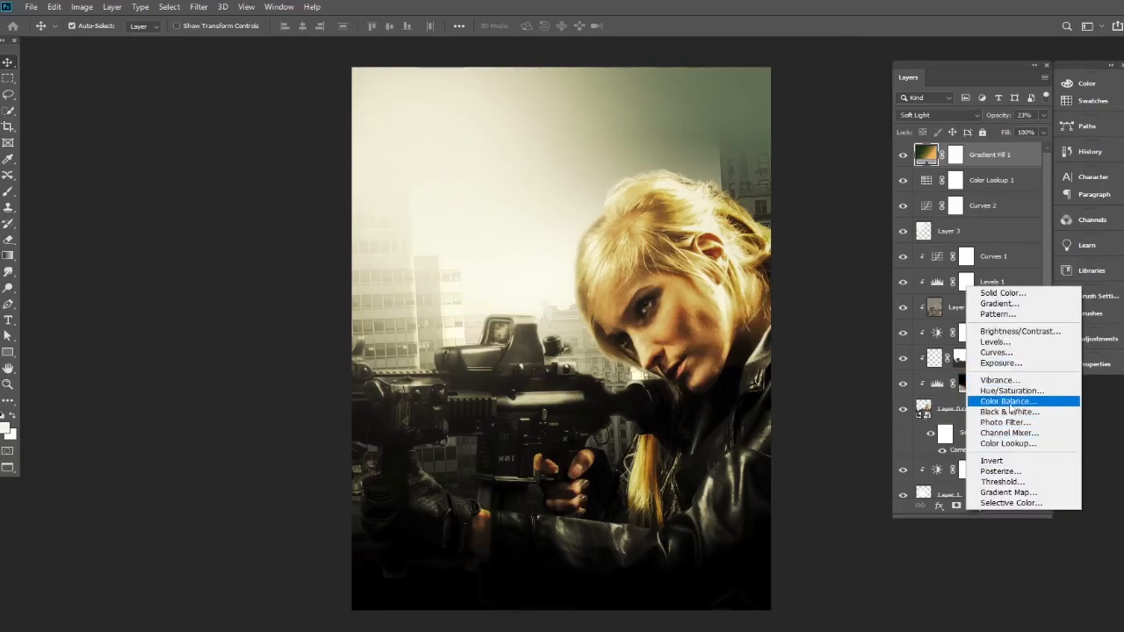
pyautogui.click(1008, 402)
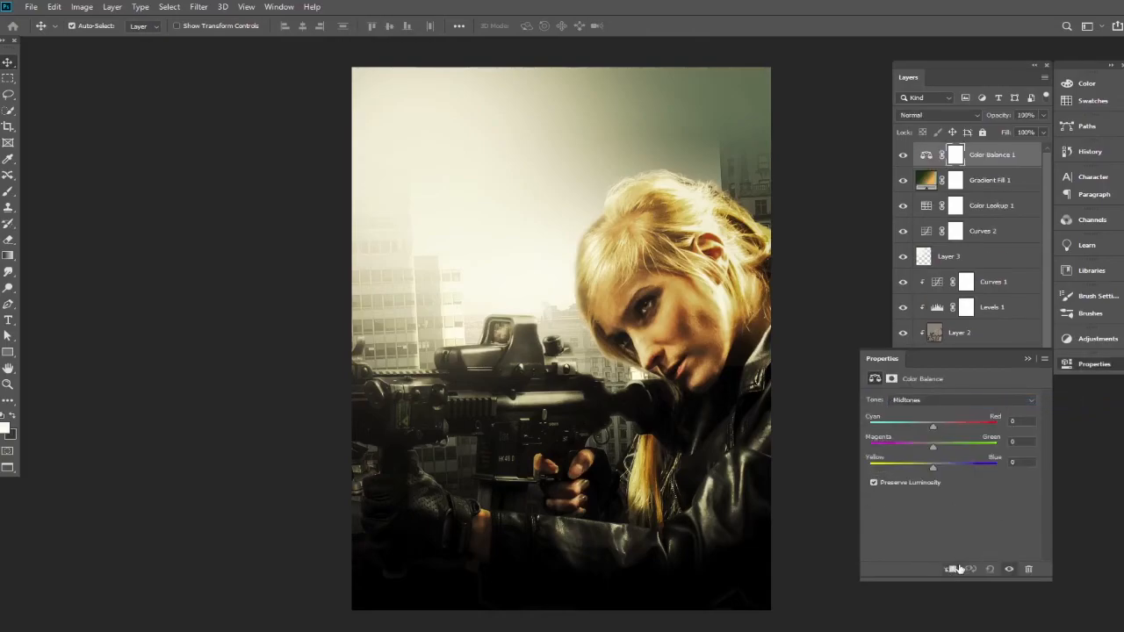
pyautogui.moveTo(935, 467); pyautogui.dragTo(941, 467)
pyautogui.moveTo(933, 428); pyautogui.dragTo(931, 432)
# Set the Color Balance highlights to +11 blue and slightly toward red, and compare the image with and without the adjustment
pyautogui.click(1010, 401)
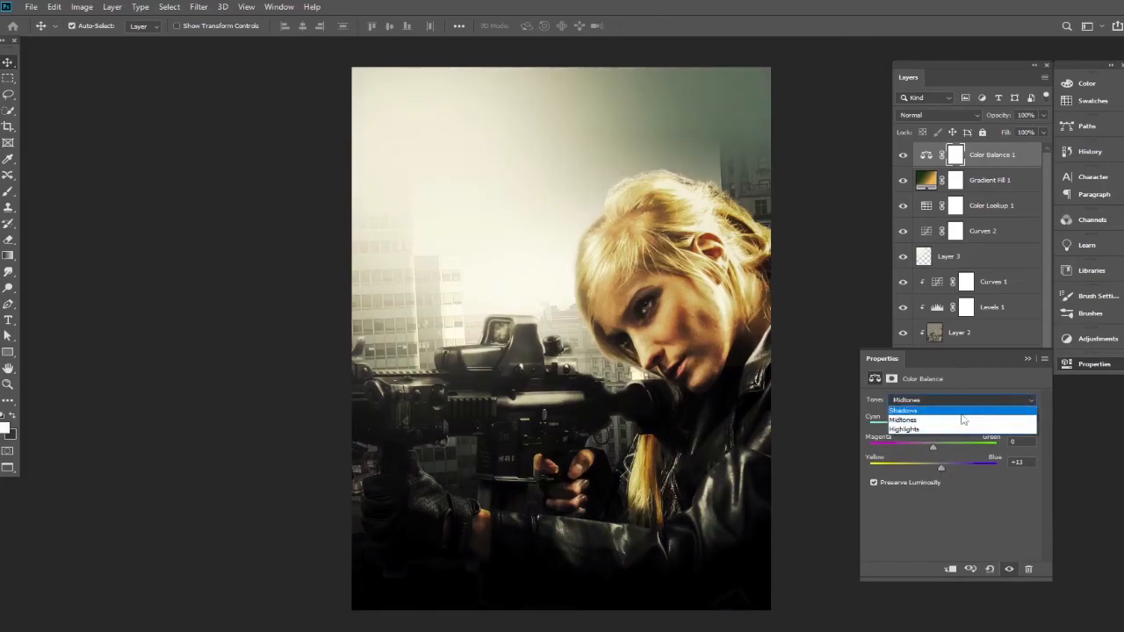
pyautogui.click(940, 428)
pyautogui.moveTo(933, 468)
pyautogui.mouseDown()
pyautogui.moveTo(952, 470)
pyautogui.moveTo(931, 472)
pyautogui.moveTo(941, 473)
pyautogui.mouseUp()
pyautogui.moveTo(935, 430); pyautogui.dragTo(936, 434)
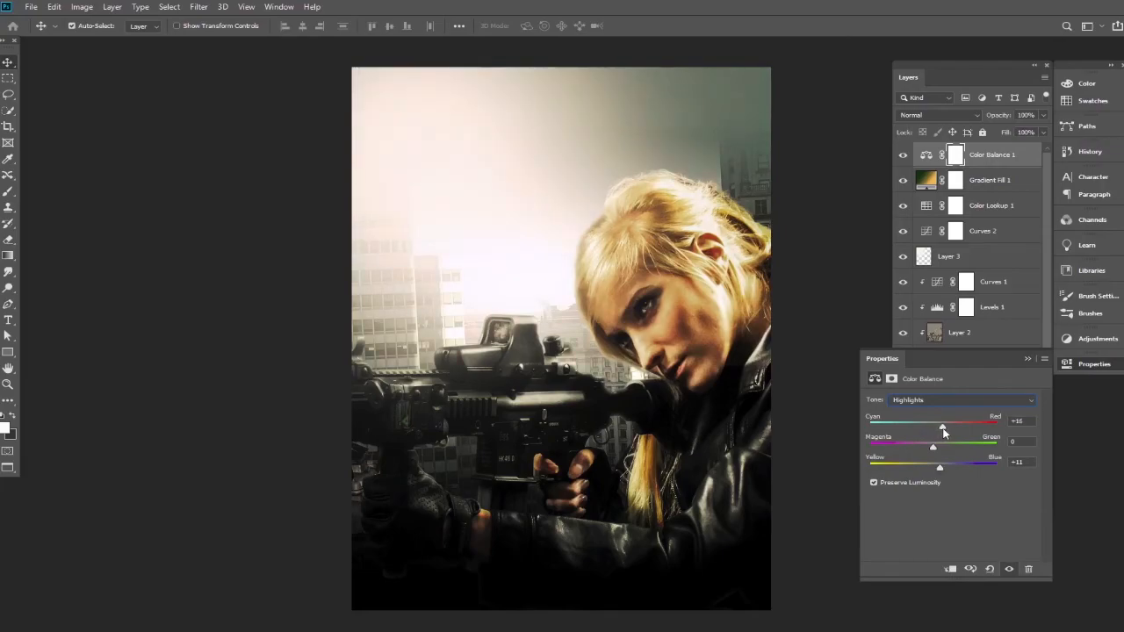
pyautogui.moveTo(944, 433); pyautogui.dragTo(939, 428)
pyautogui.click(1008, 569)
pyautogui.click(1008, 569)
pyautogui.click(1009, 570)
pyautogui.click(1008, 569)
pyautogui.click(1027, 360)
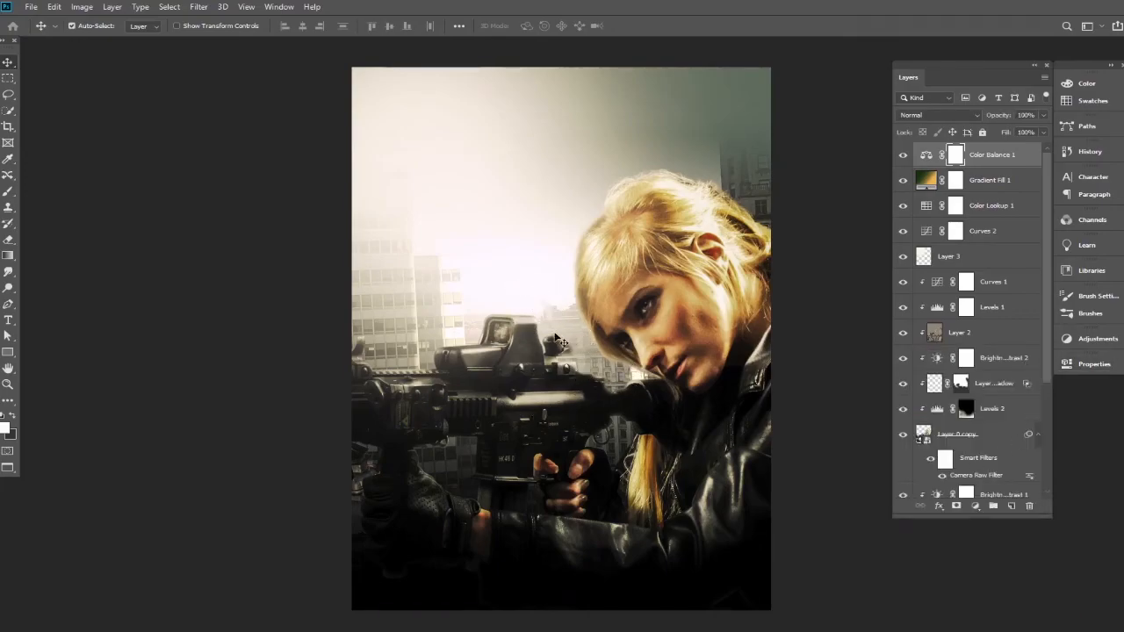
# Examine the graded poster as a whole and around the face, comparing it with and without the Color Balance 1 adjustment
pyautogui.scroll(-2, 563, 309)
pyautogui.scroll(2, 561, 305)
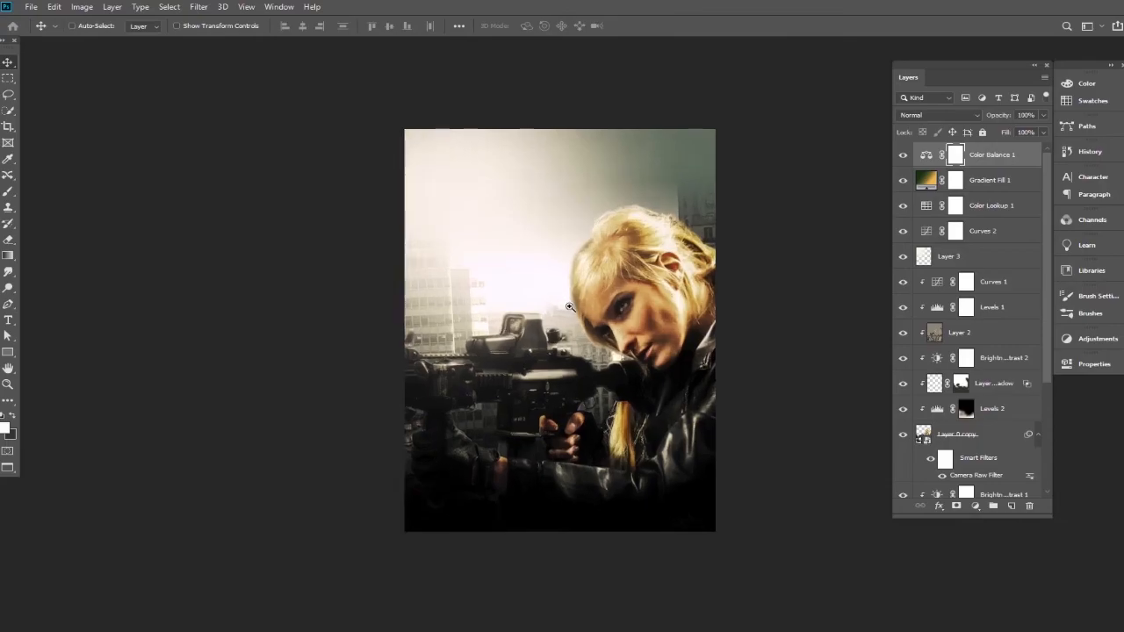
pyautogui.moveTo(561, 306); pyautogui.dragTo(537, 307)
pyautogui.click(902, 156)
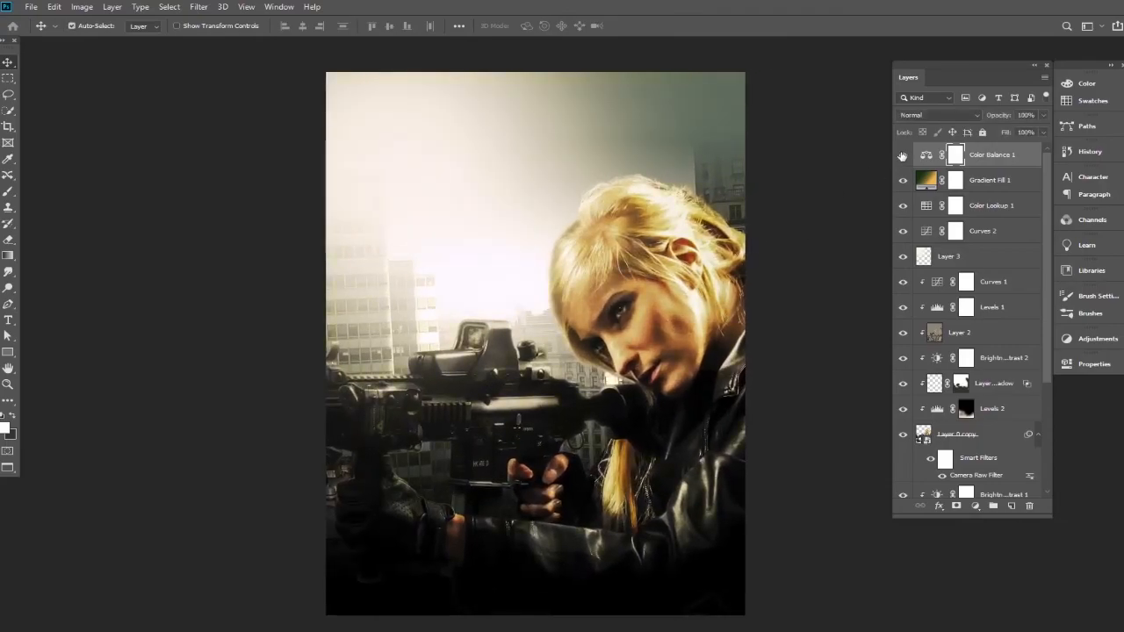
pyautogui.click(904, 182)
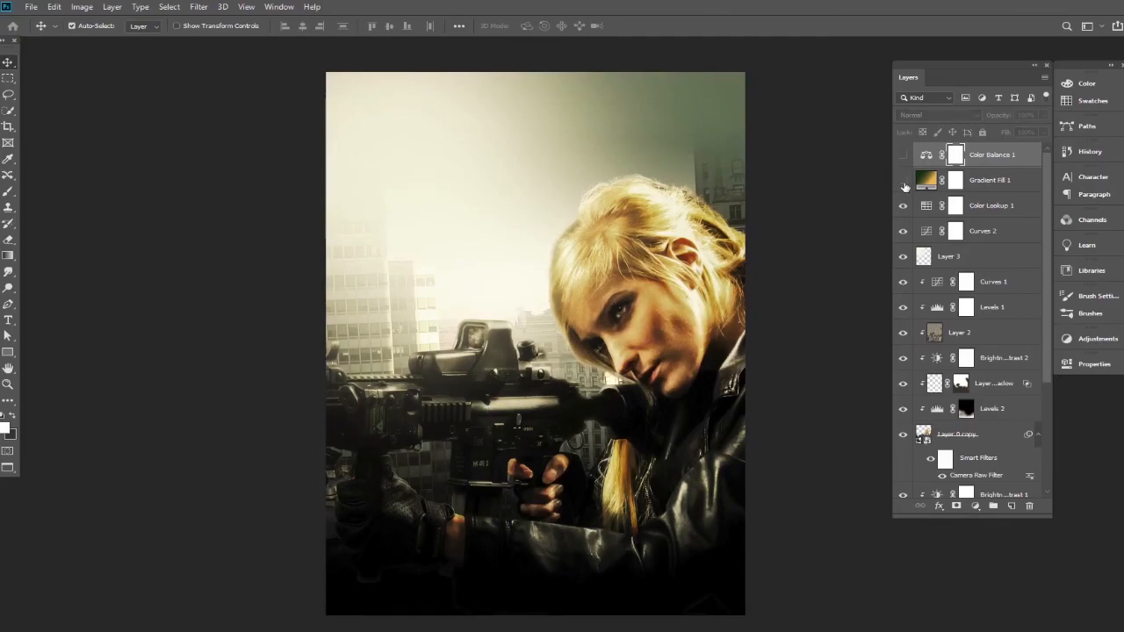
pyautogui.click(902, 155)
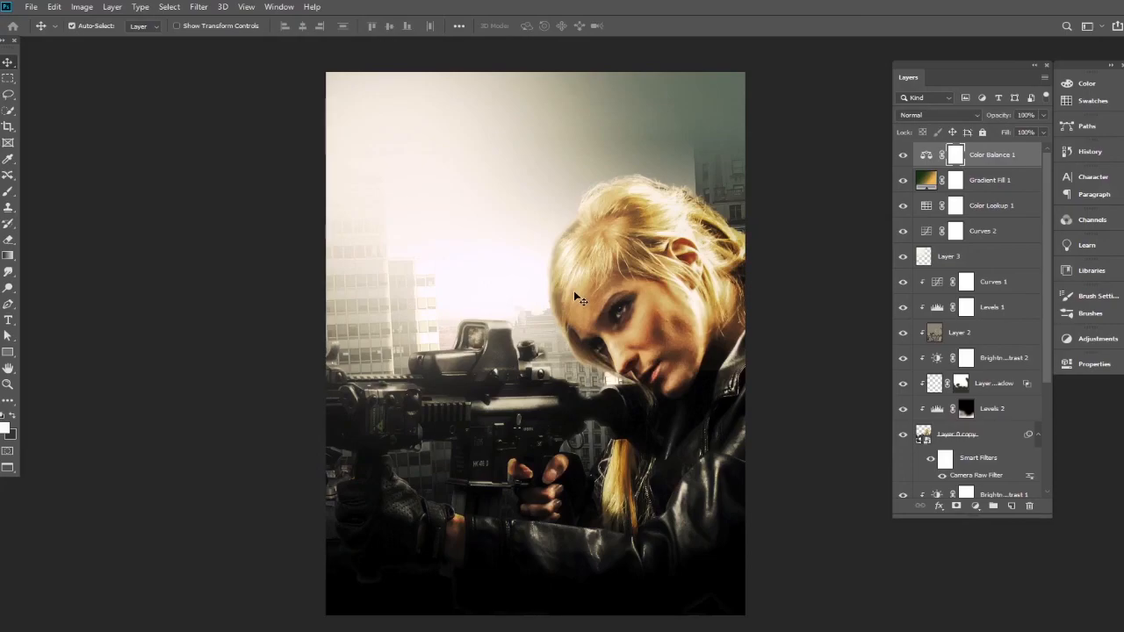
pyautogui.click(137, 223)
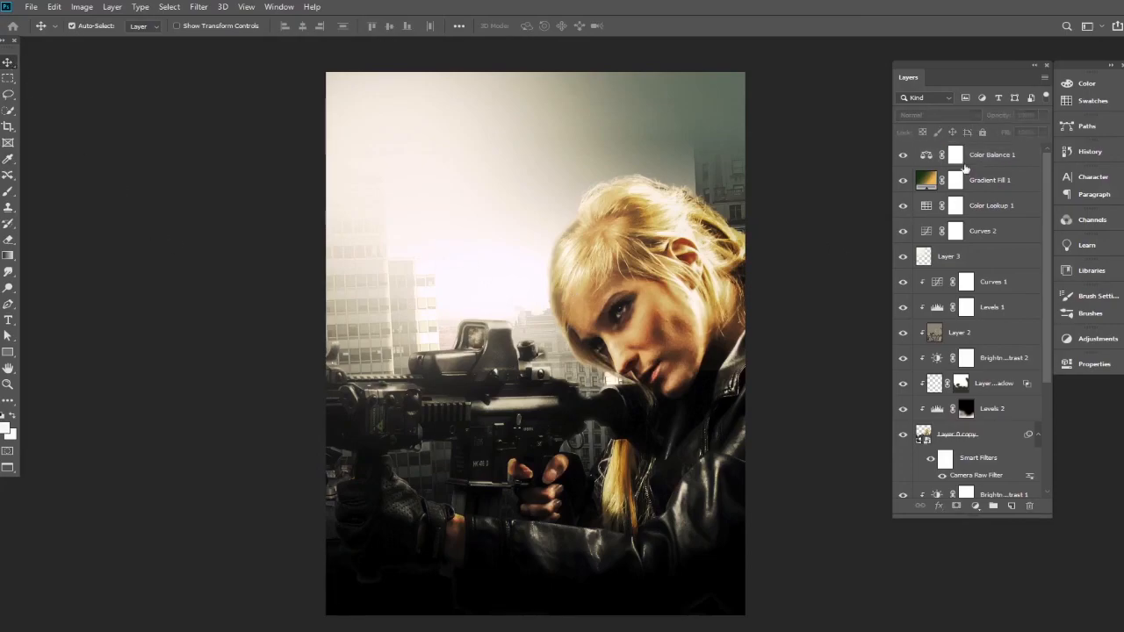
pyautogui.click(907, 157)
pyautogui.click(631, 309)
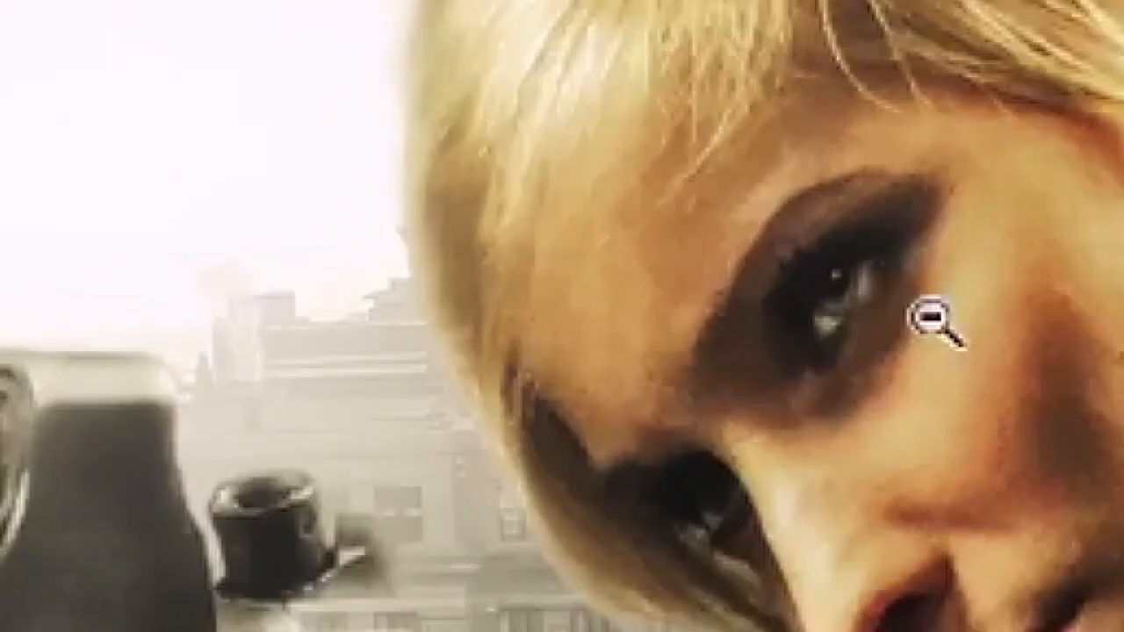